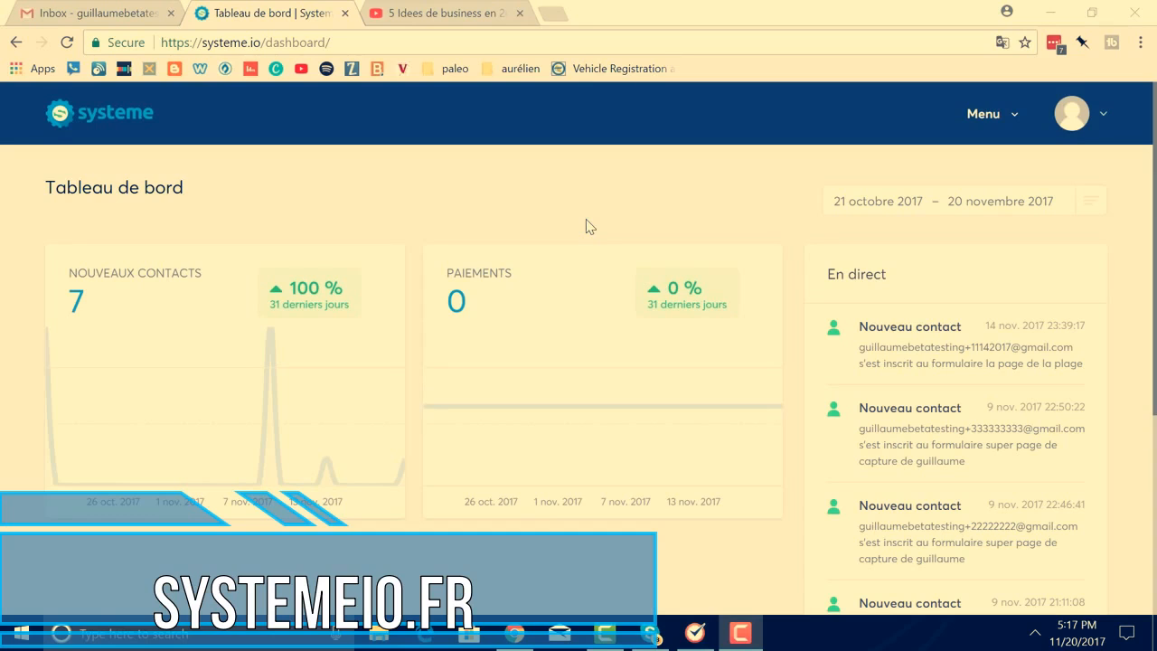
# From Pages et formulaires, create a new capture page using the Blanc template
pyautogui.click(988, 125)
pyautogui.click(961, 250)
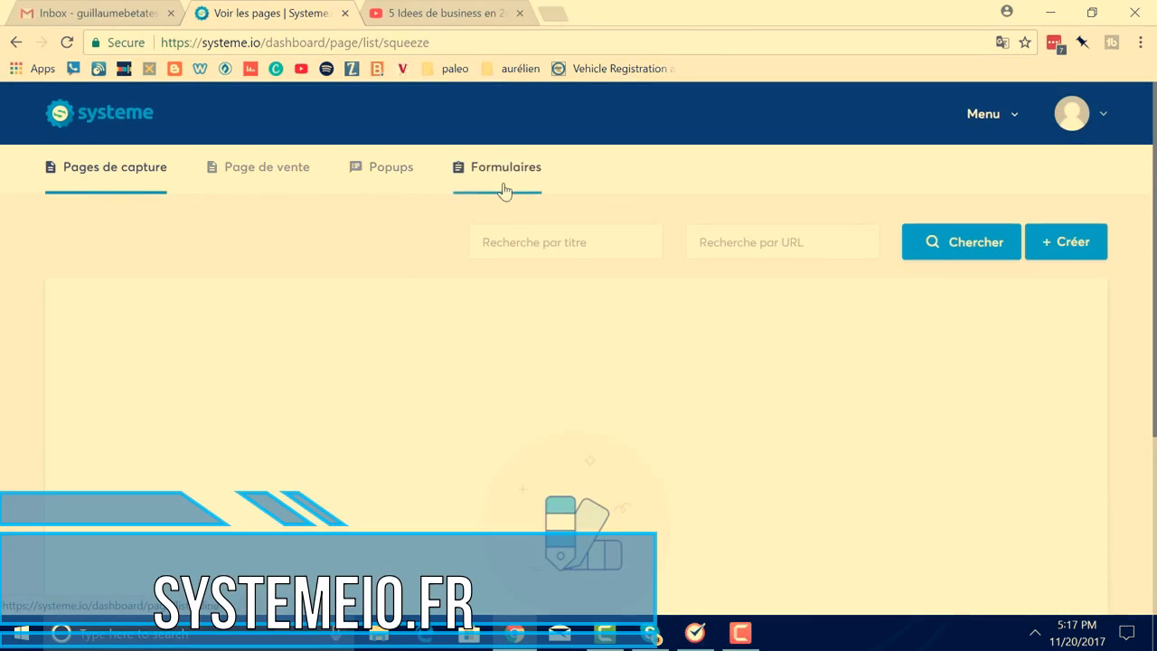
pyautogui.click(1076, 257)
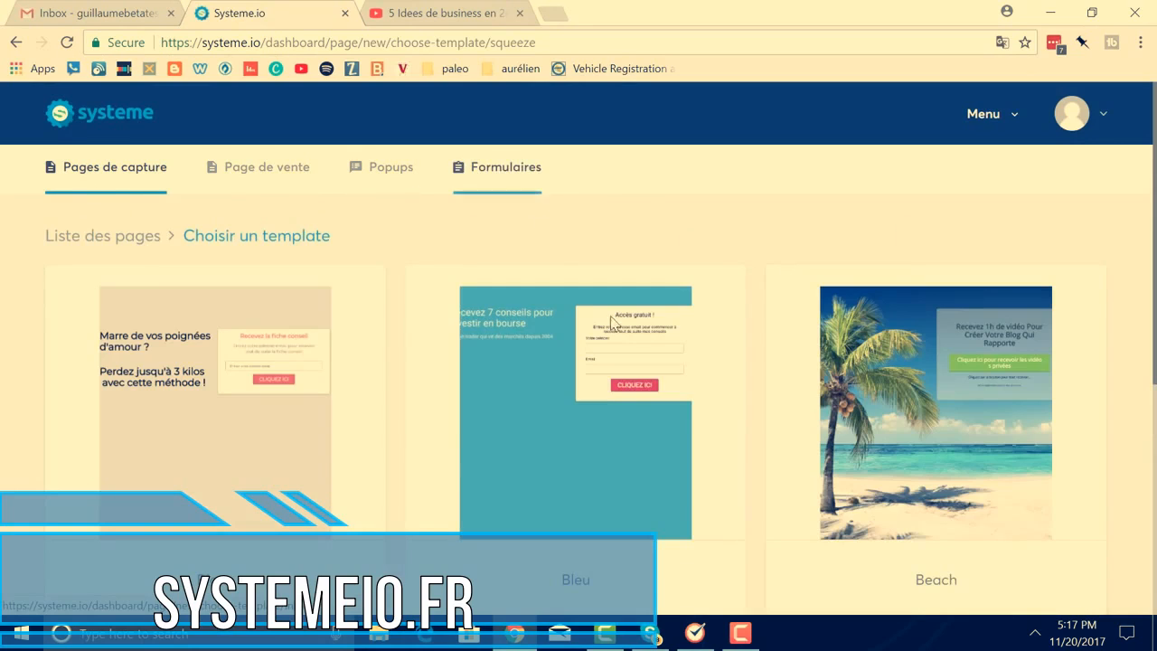
pyautogui.scroll(-4, 681, 229)
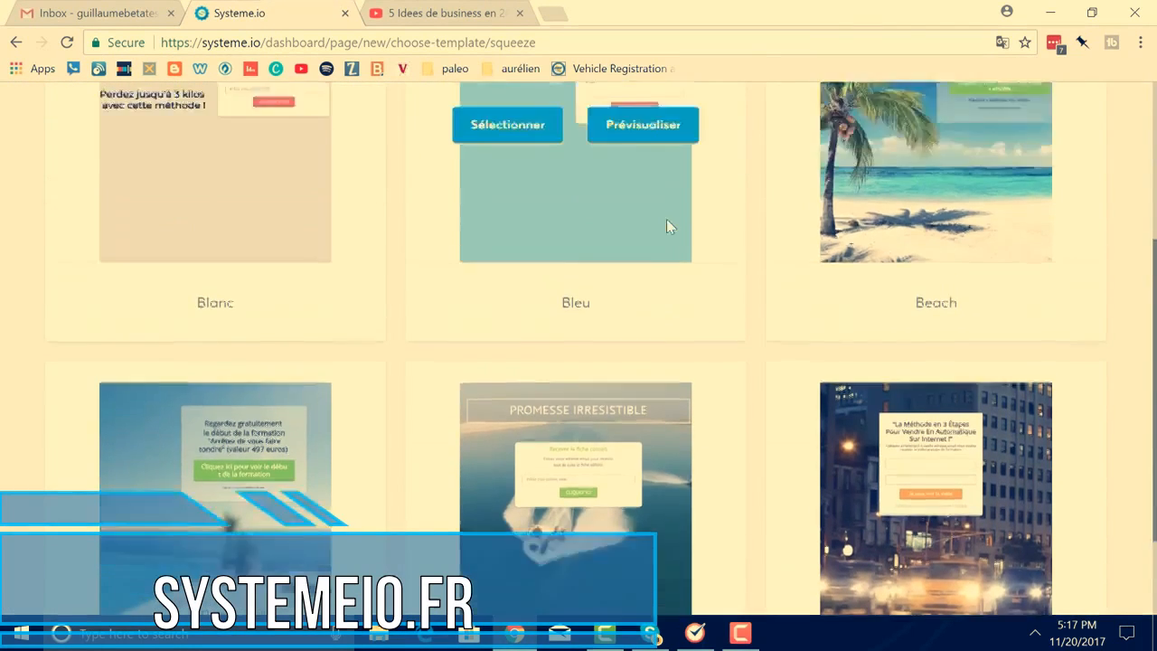
pyautogui.scroll(3, 667, 219)
pyautogui.moveTo(227, 341)
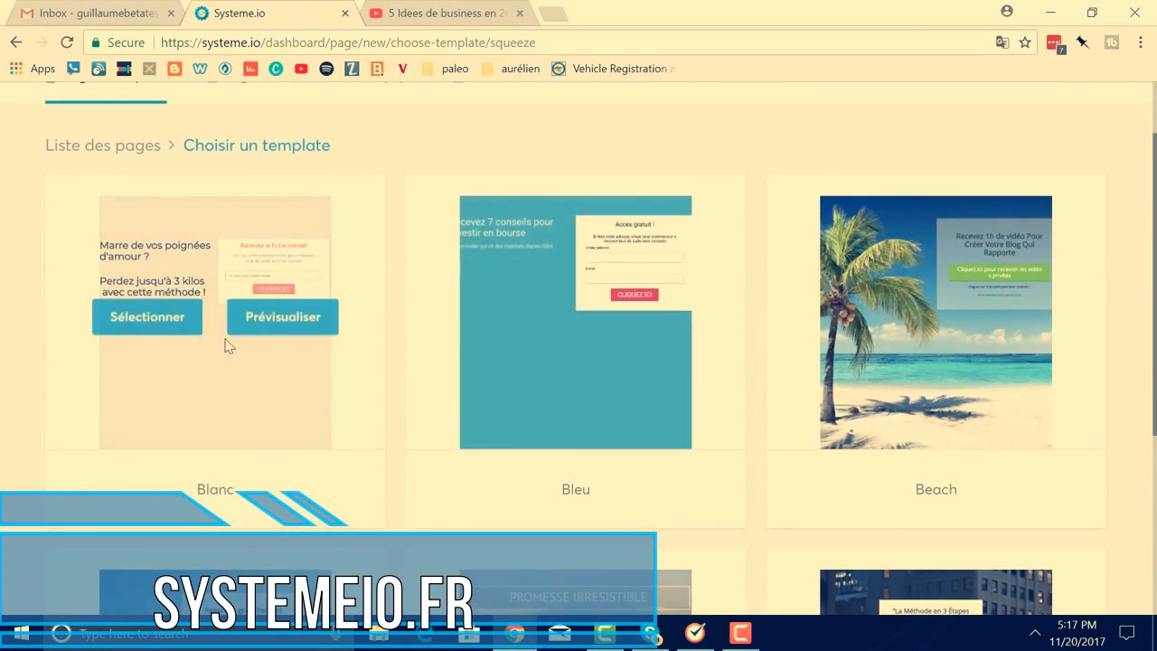
pyautogui.click(133, 317)
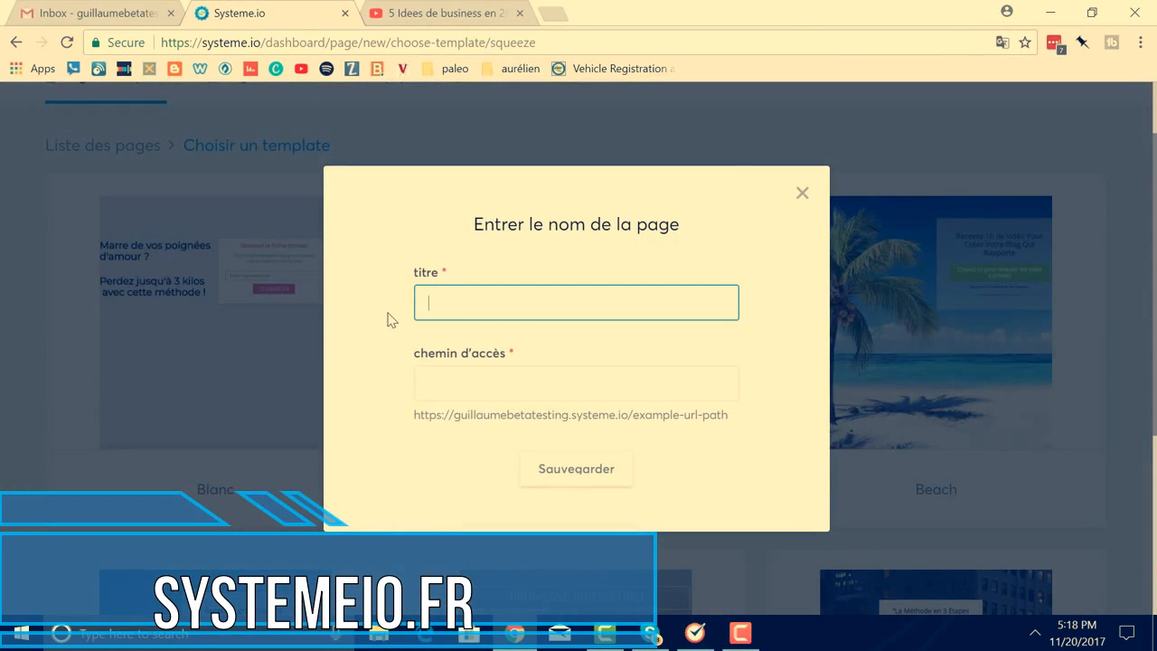
# Title the page 'Mes conseils en assurance', set its path to 'conseil-assurance', and save
pyautogui.write('Mes conseils en assurance')
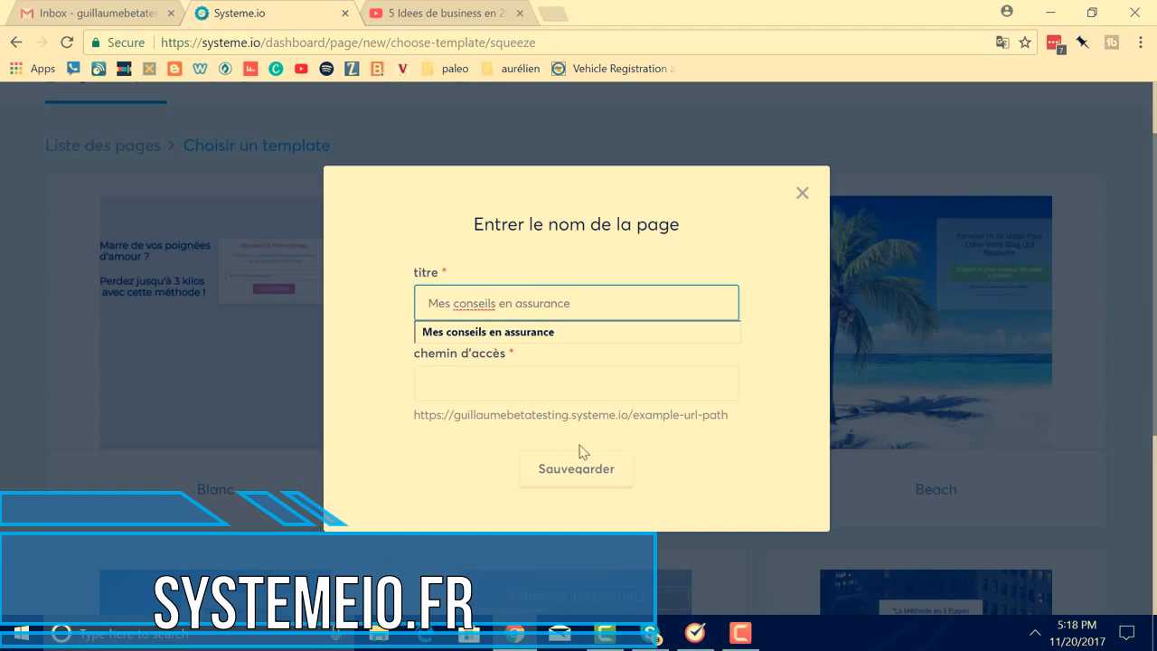
pyautogui.click(510, 395)
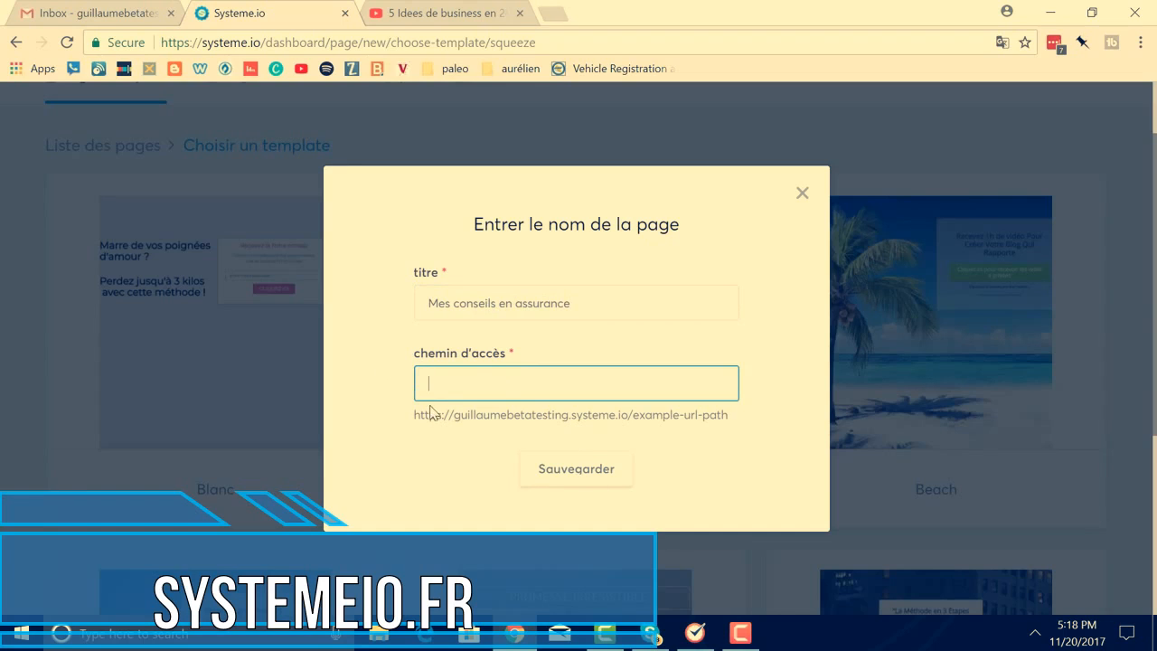
pyautogui.moveTo(414, 416); pyautogui.dragTo(622, 418)
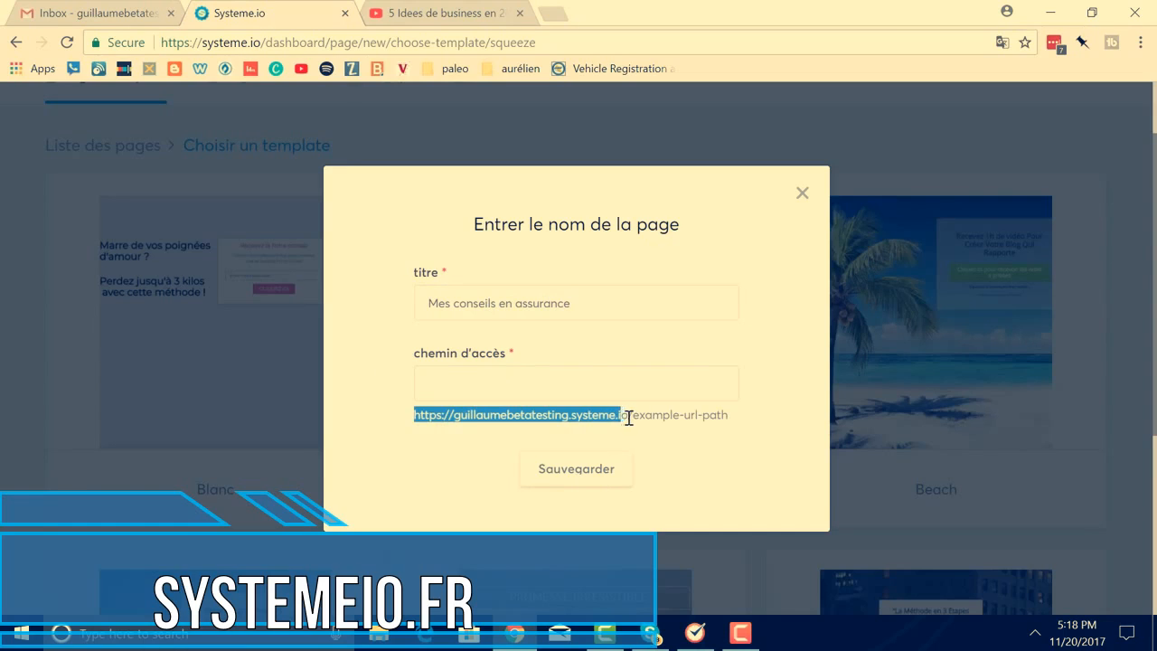
pyautogui.moveTo(634, 416); pyautogui.dragTo(729, 417)
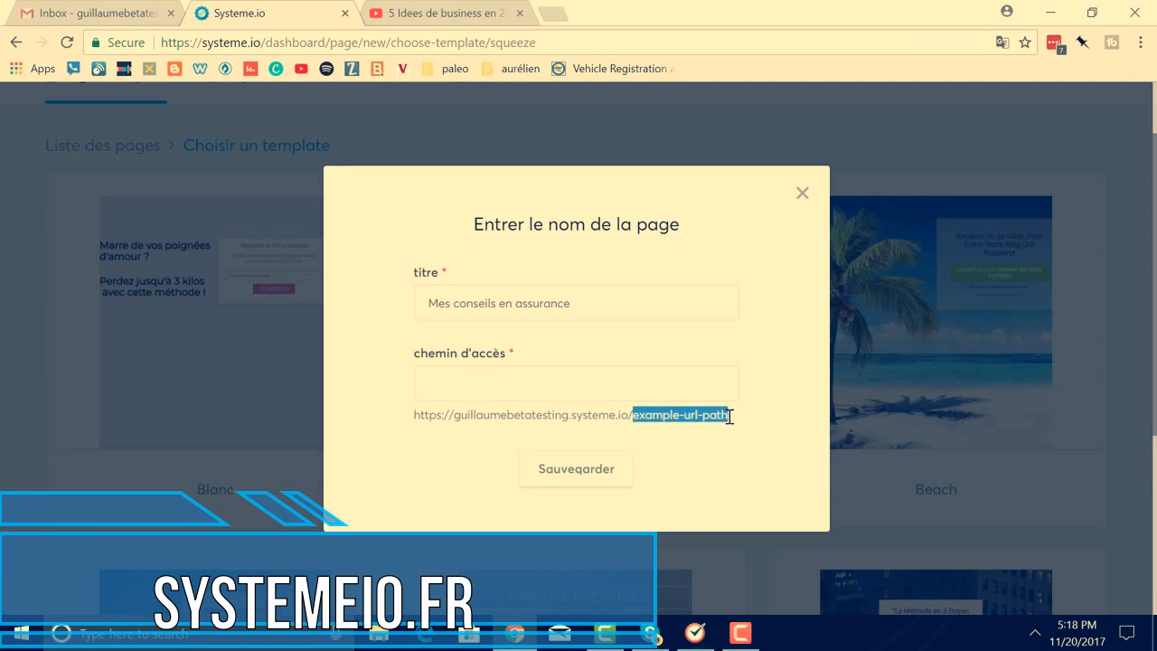
pyautogui.click(612, 389)
pyautogui.write('coneil')
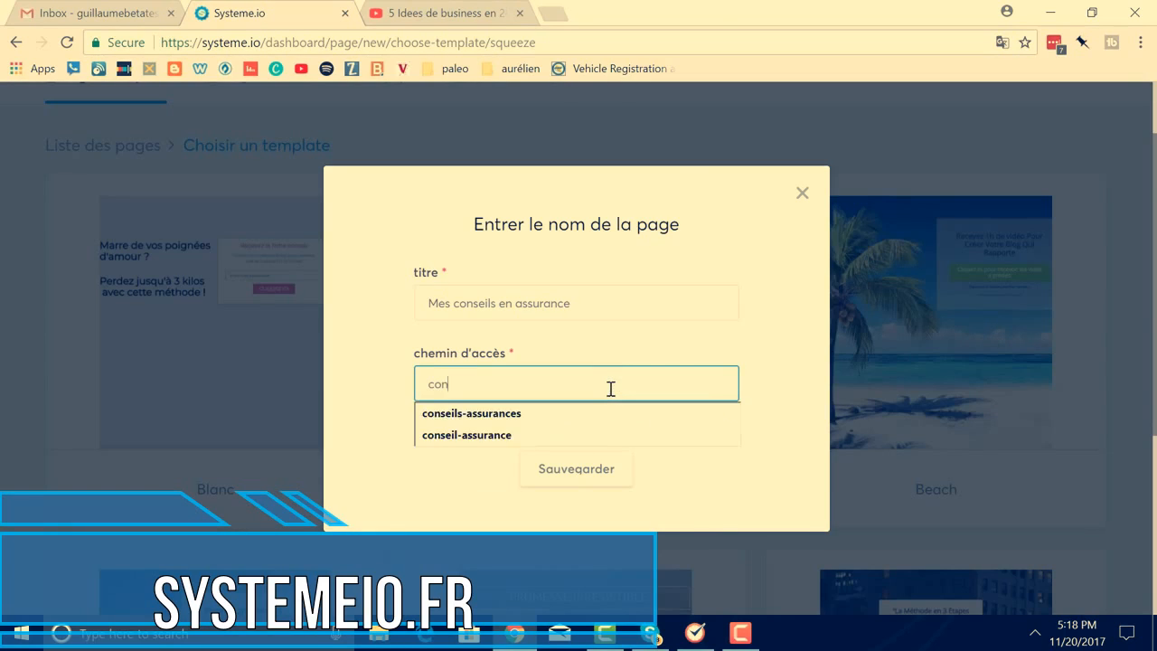
pyautogui.press('BackSpace')
pyautogui.write('seil-assurance')
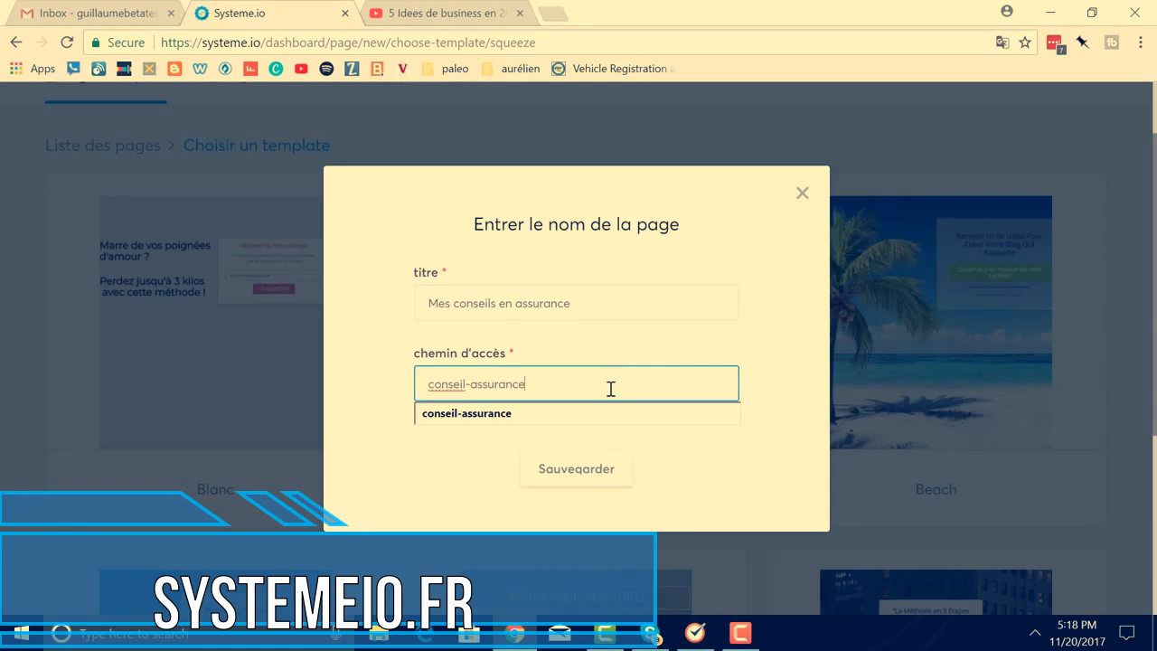
pyautogui.click(580, 466)
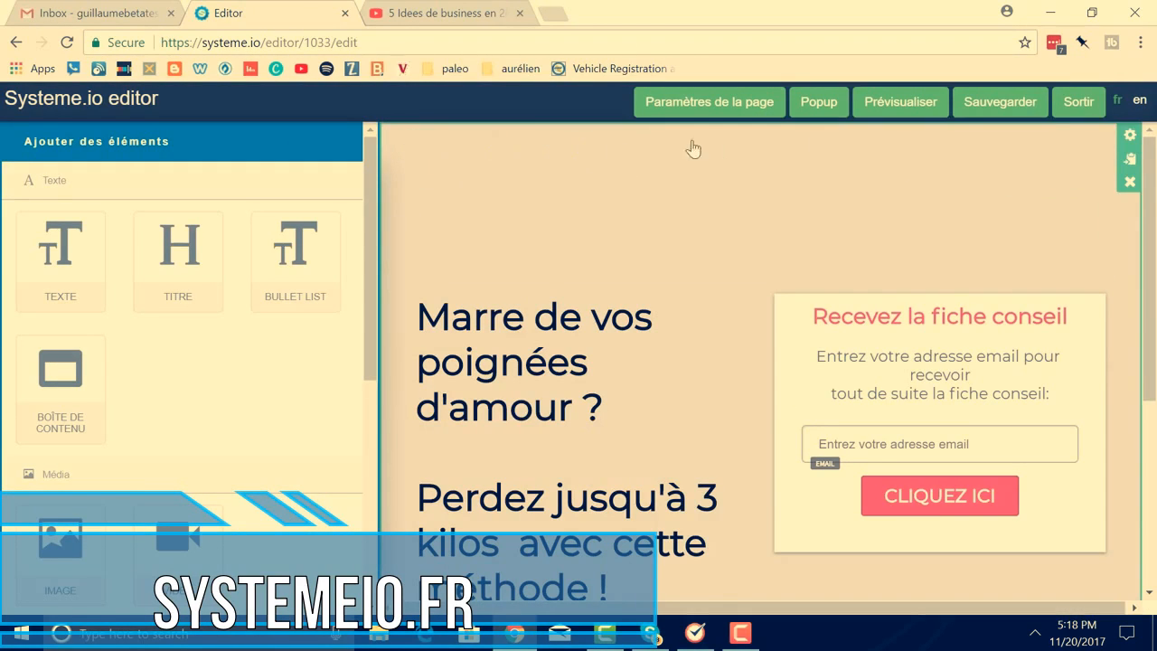
# Set the section background to light yellow-green C7DC90 at opacity 90
pyautogui.click(1130, 136)
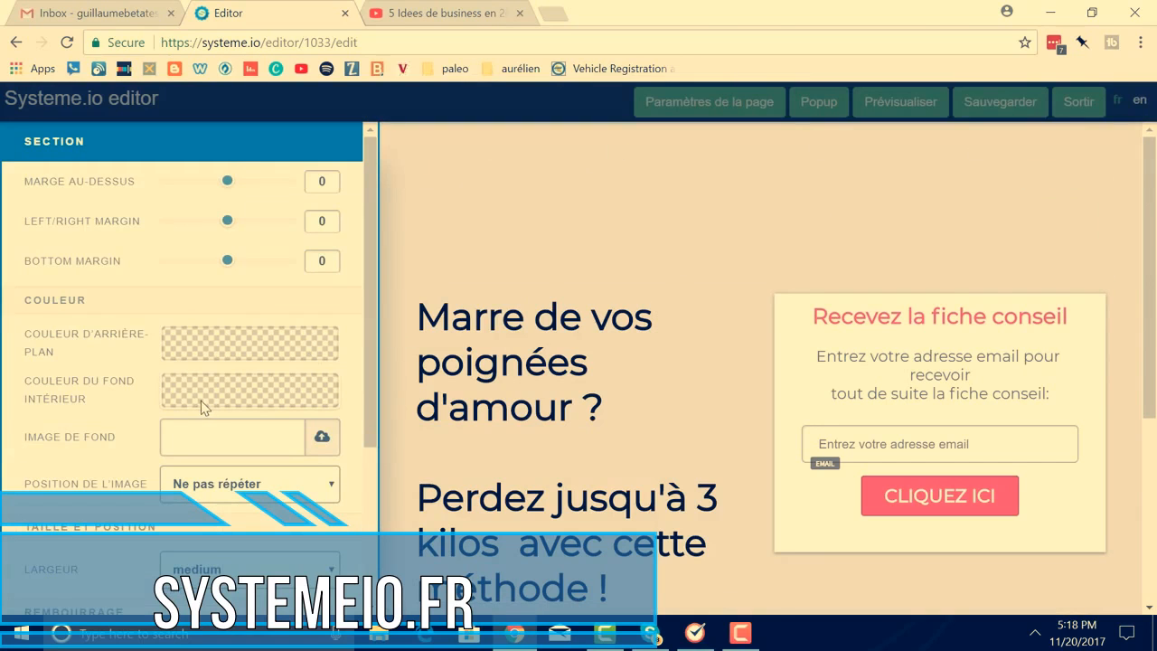
pyautogui.click(242, 348)
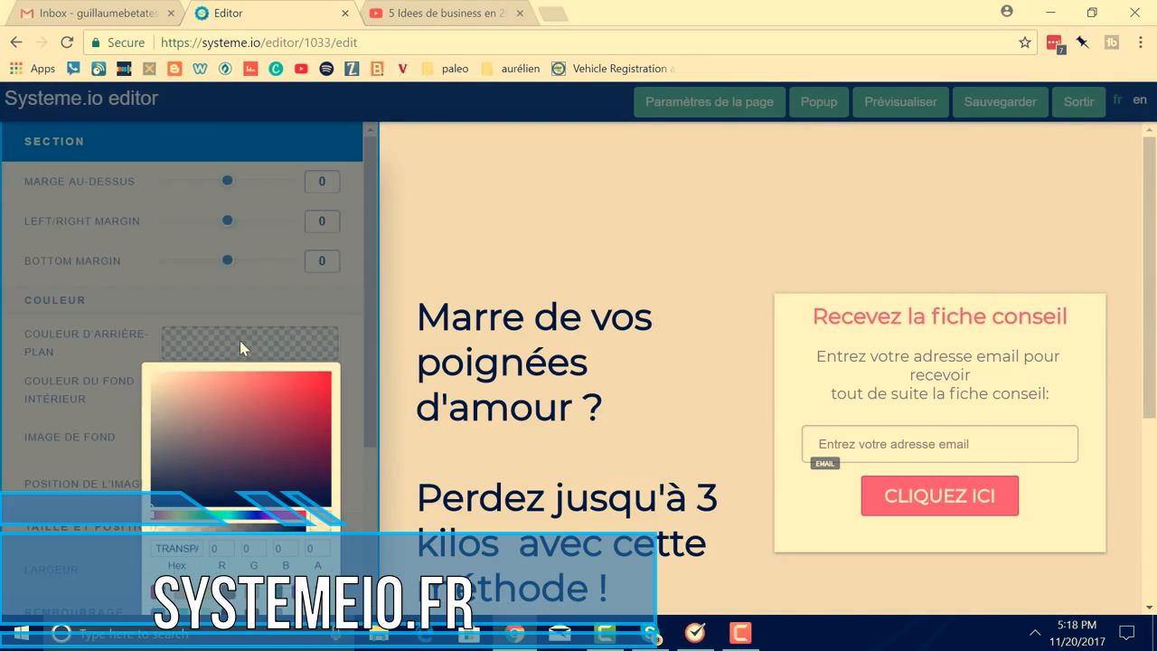
pyautogui.click(189, 521)
pyautogui.click(214, 390)
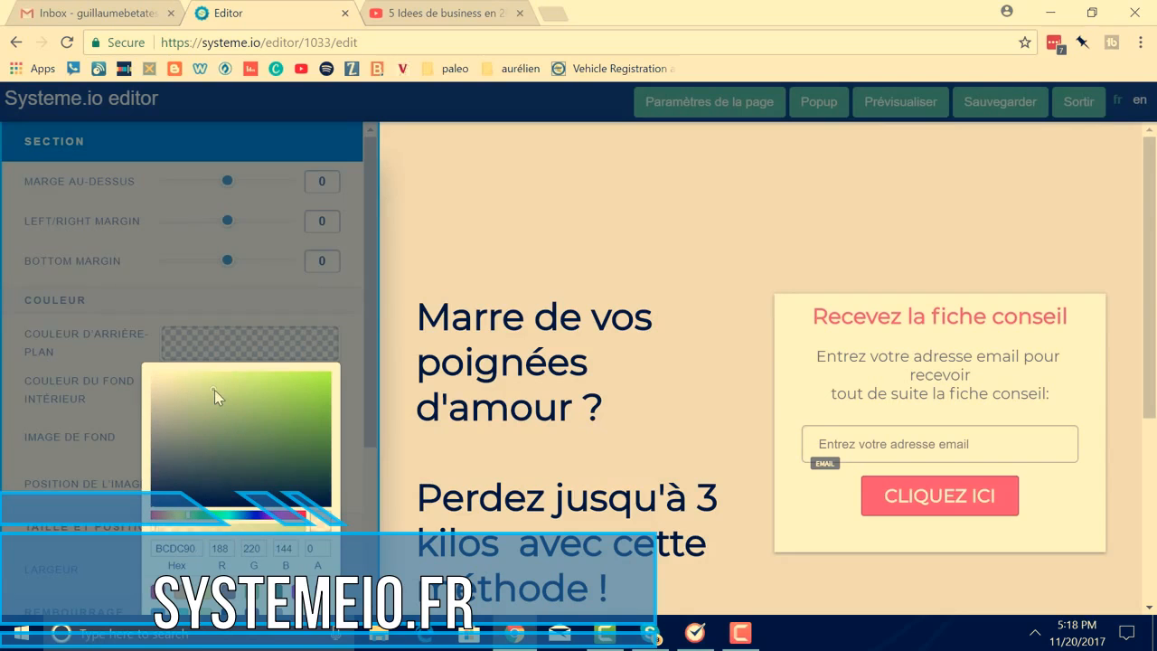
pyautogui.scroll(-3, 237, 435)
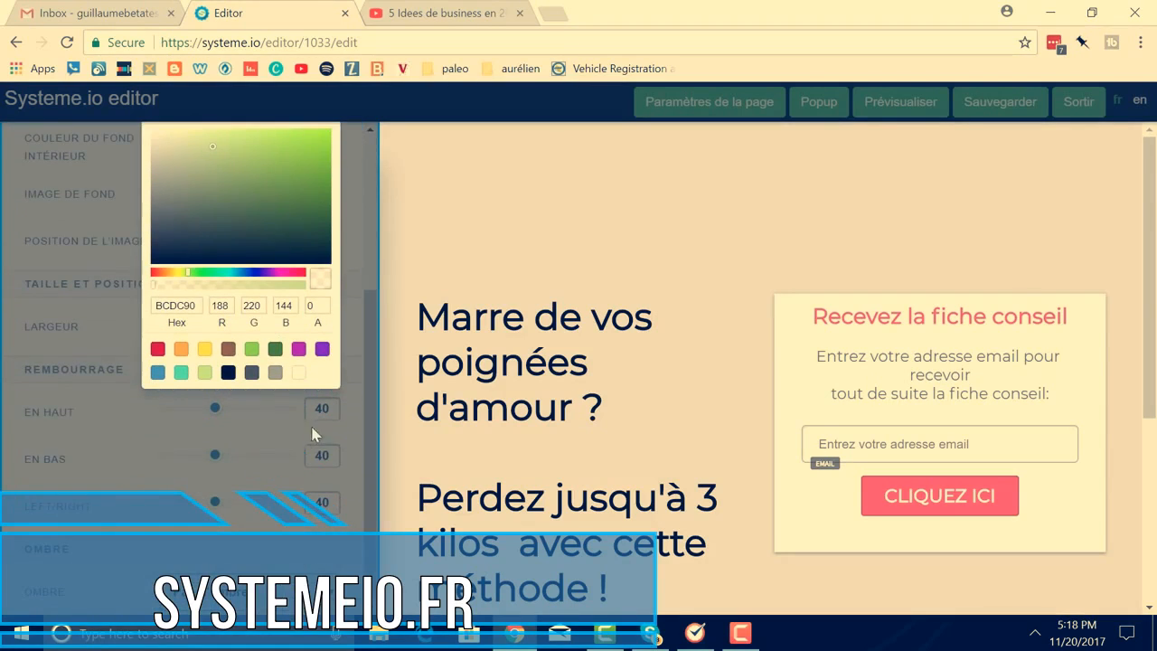
pyautogui.click(285, 285)
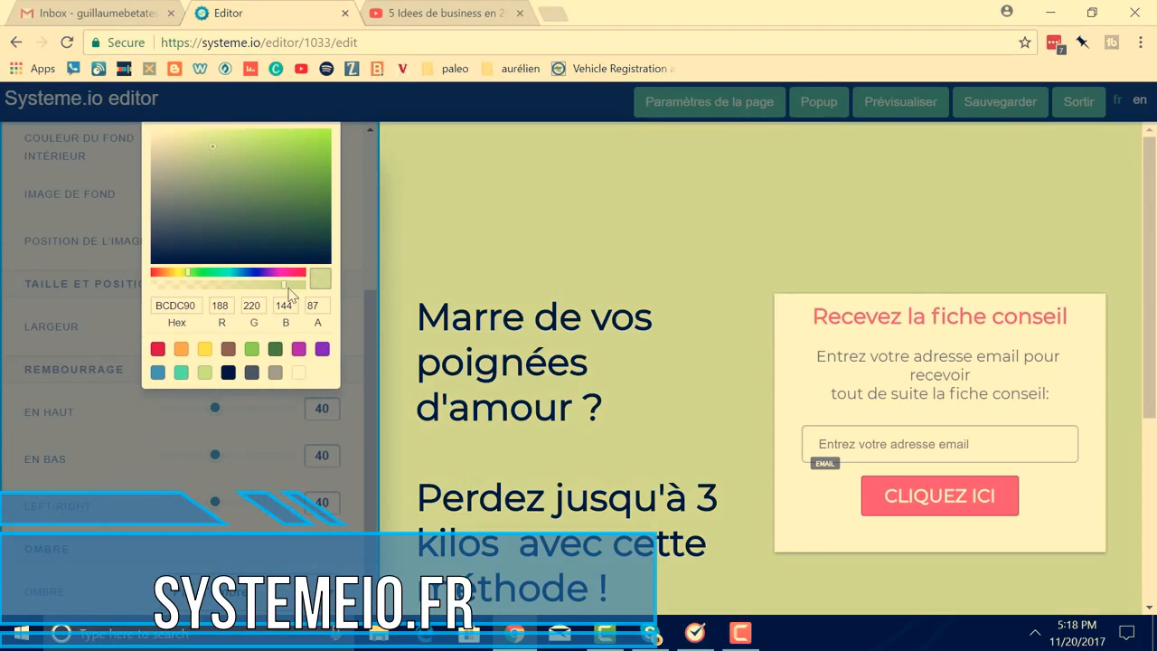
pyautogui.moveTo(285, 290)
pyautogui.mouseDown()
pyautogui.moveTo(147, 296)
pyautogui.moveTo(289, 290)
pyautogui.mouseUp()
pyautogui.moveTo(206, 281)
pyautogui.mouseDown()
pyautogui.moveTo(242, 272)
pyautogui.moveTo(185, 272)
pyautogui.moveTo(190, 283)
pyautogui.mouseUp()
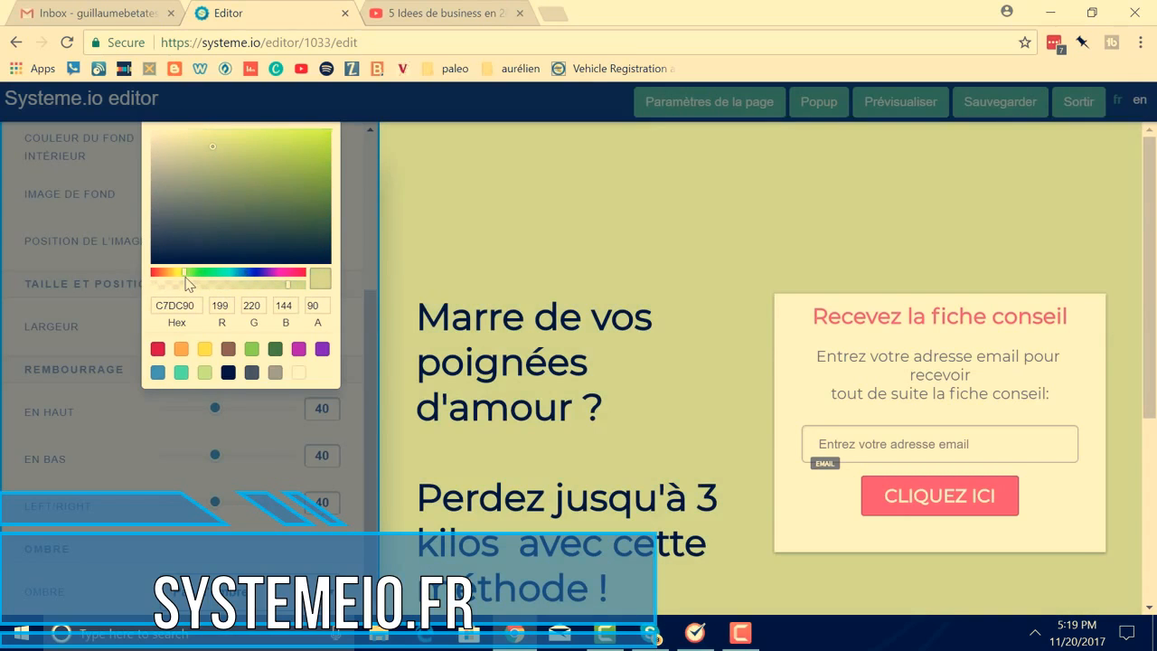
pyautogui.click(431, 271)
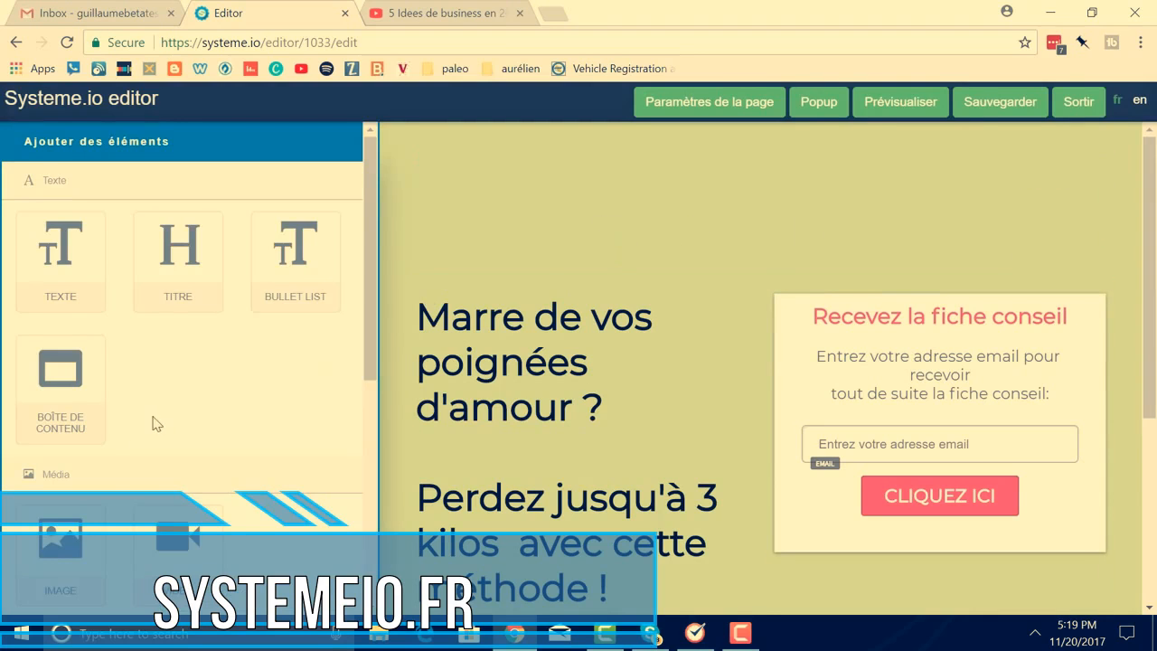
# Add a three-column Lorem row at the top, then delete its column and the whole row
pyautogui.scroll(-4, 156, 422)
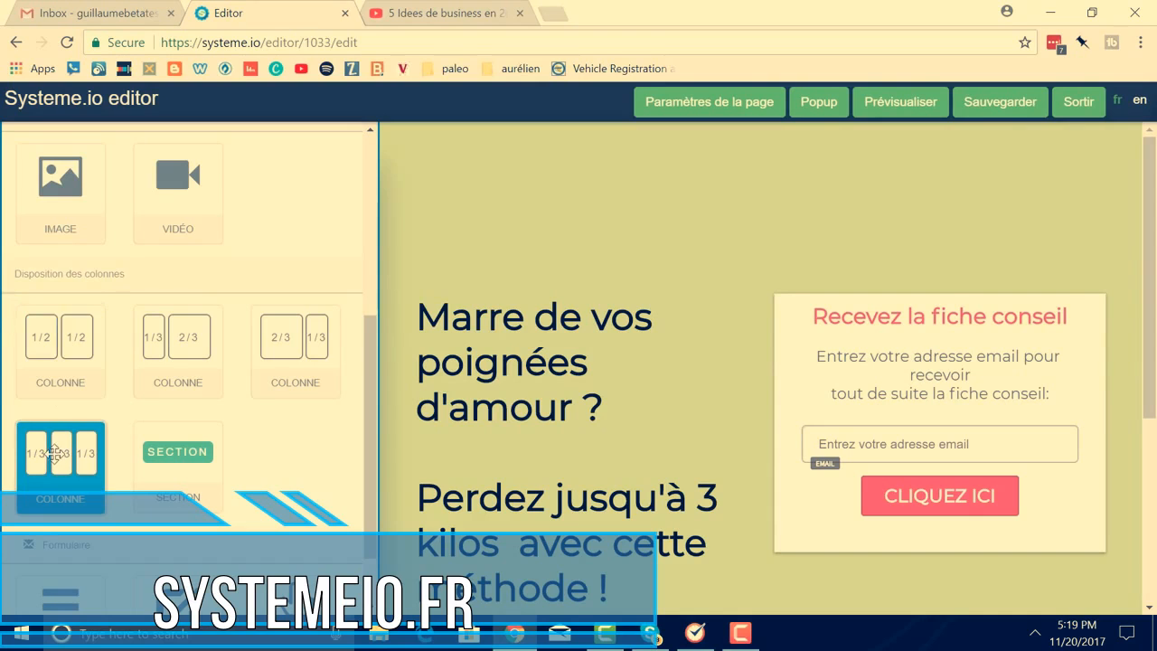
pyautogui.moveTo(53, 461); pyautogui.dragTo(469, 163)
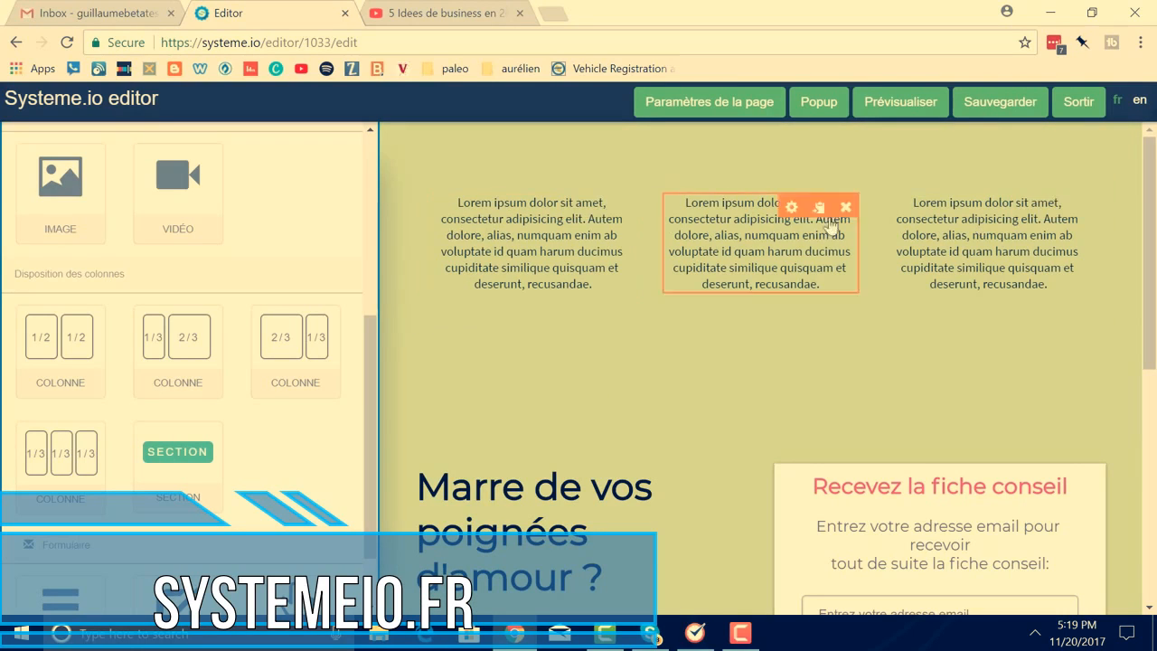
pyautogui.click(1080, 207)
pyautogui.click(656, 140)
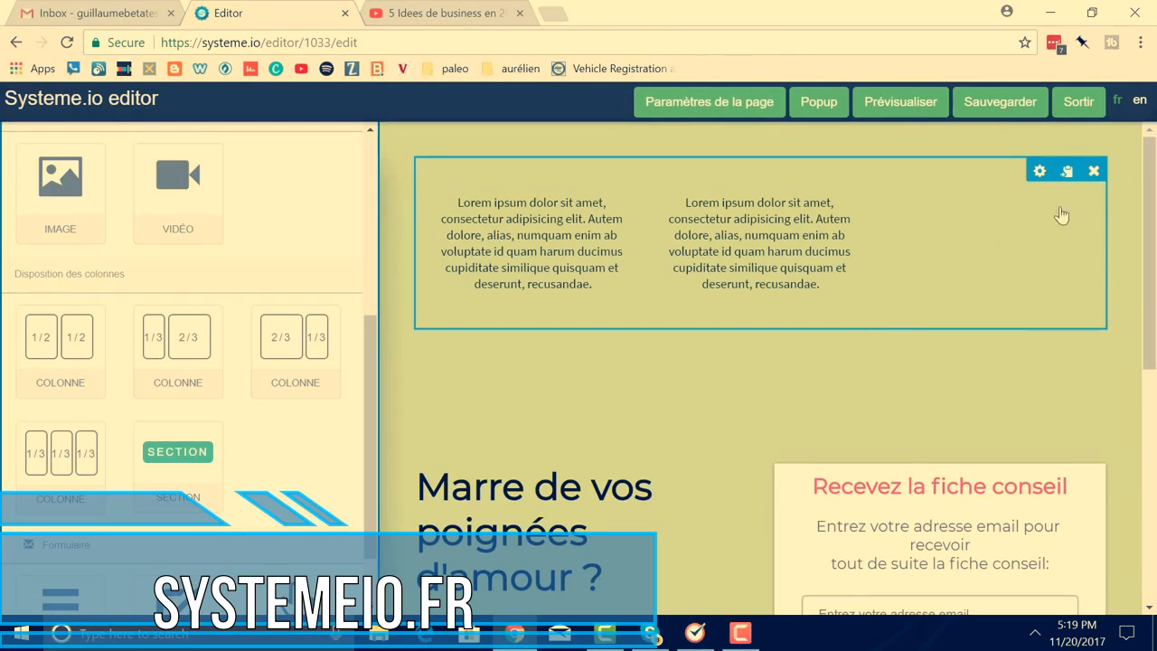
pyautogui.click(1094, 171)
pyautogui.click(644, 143)
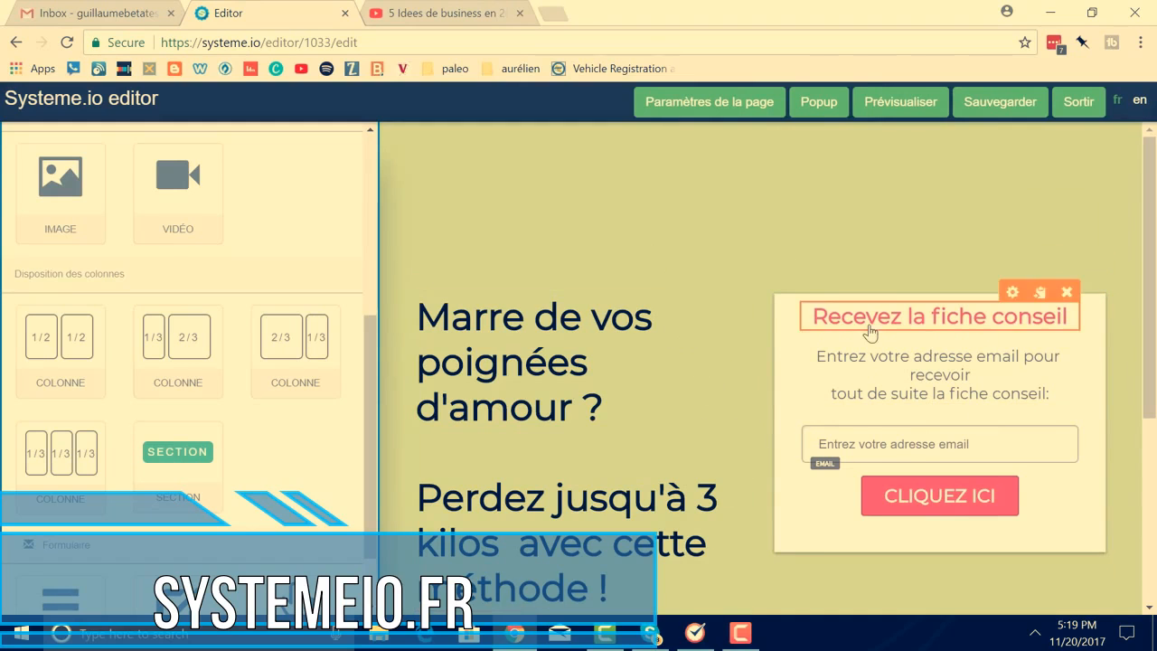
# Delete the 'Marre de vos poignées' headline text block
pyautogui.scroll(-1, 655, 326)
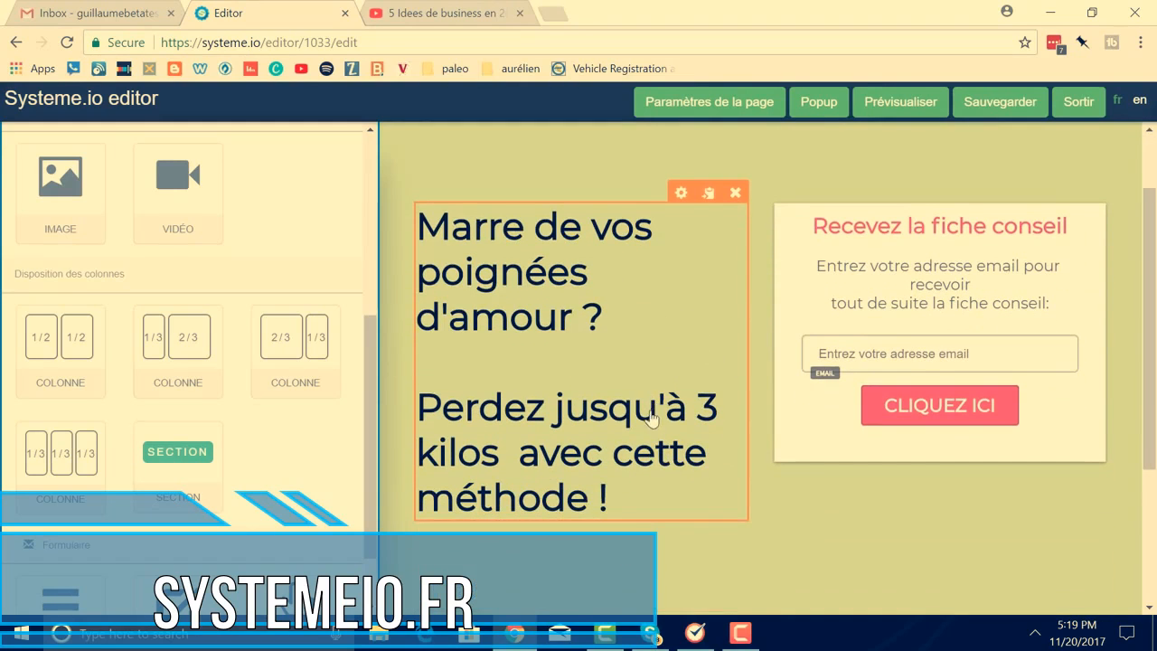
pyautogui.click(736, 195)
pyautogui.click(653, 138)
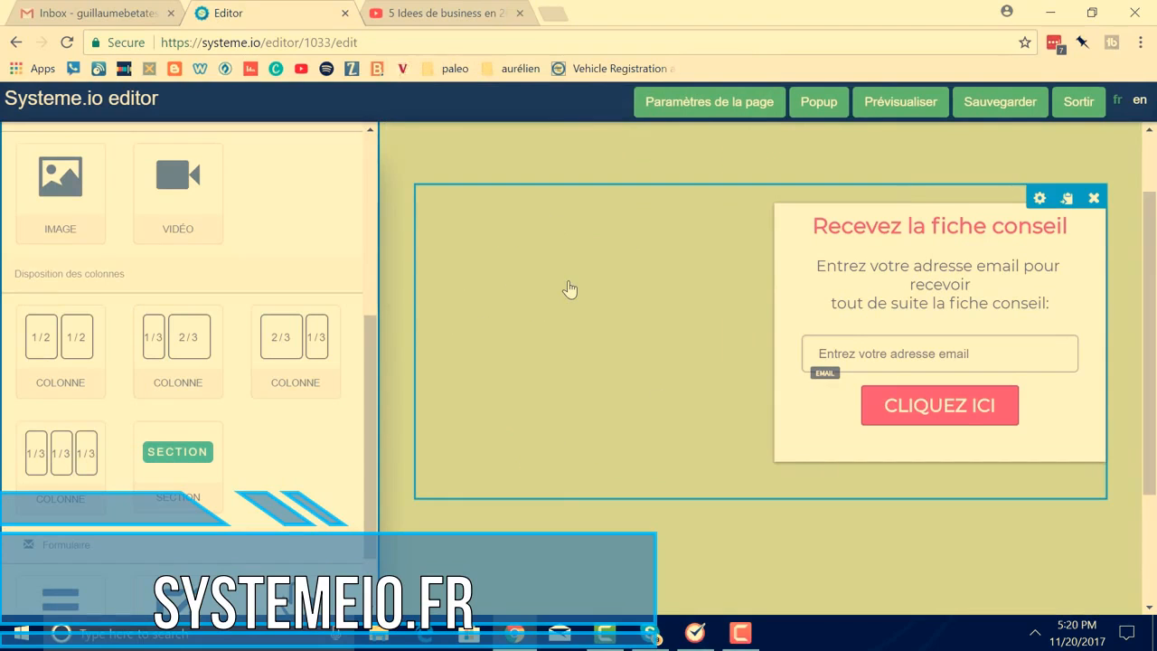
pyautogui.scroll(2, 90, 361)
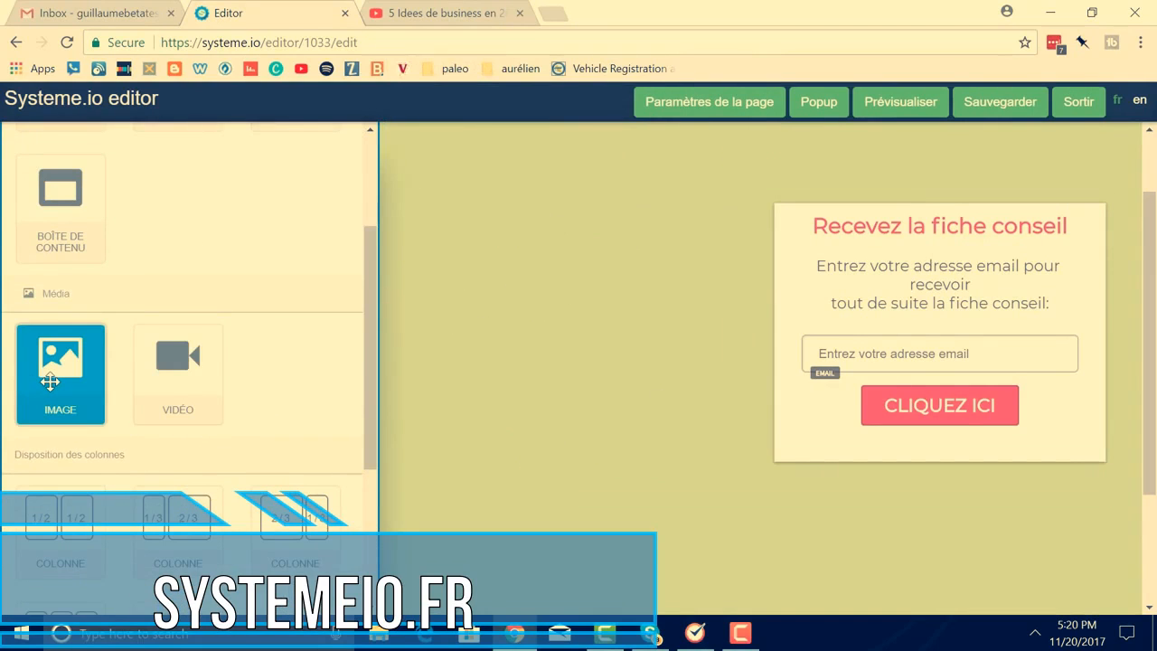
# Add an image block left of the form and insert the poolside photo from the Librairie
pyautogui.moveTo(50, 381); pyautogui.dragTo(472, 226)
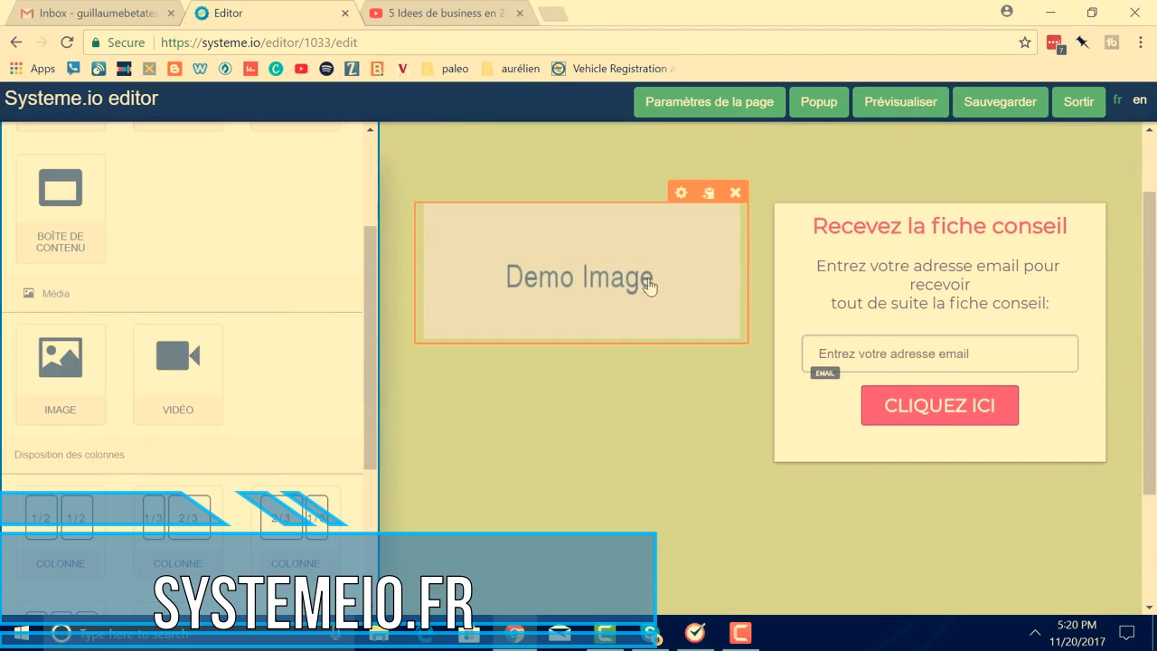
pyautogui.moveTo(684, 216)
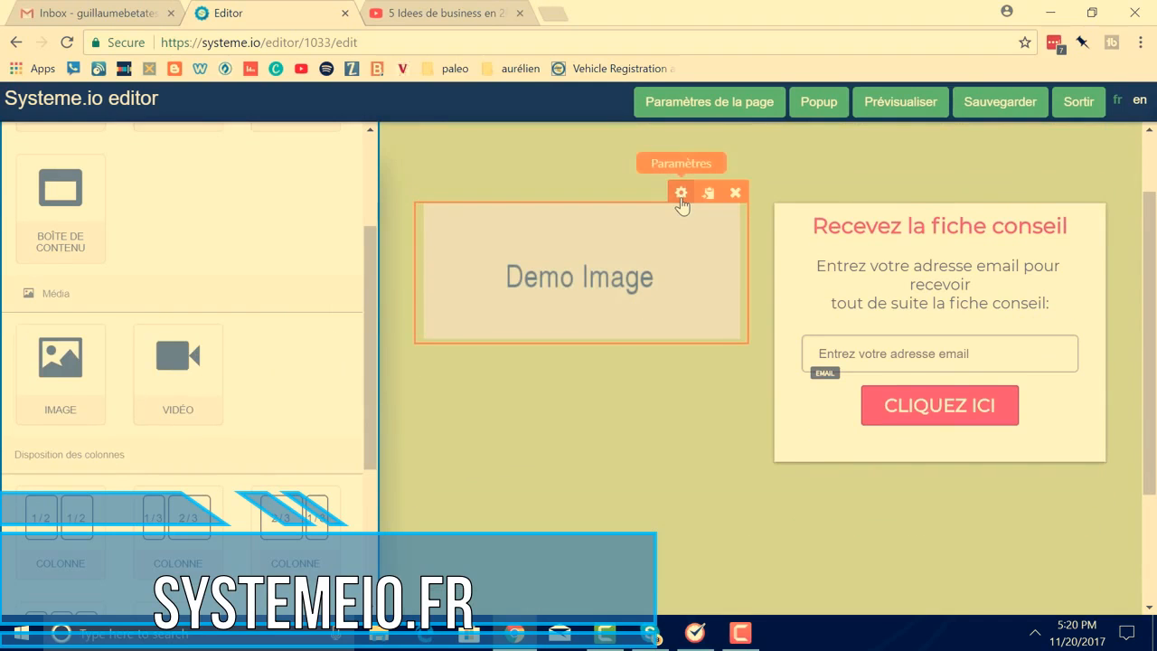
pyautogui.click(681, 194)
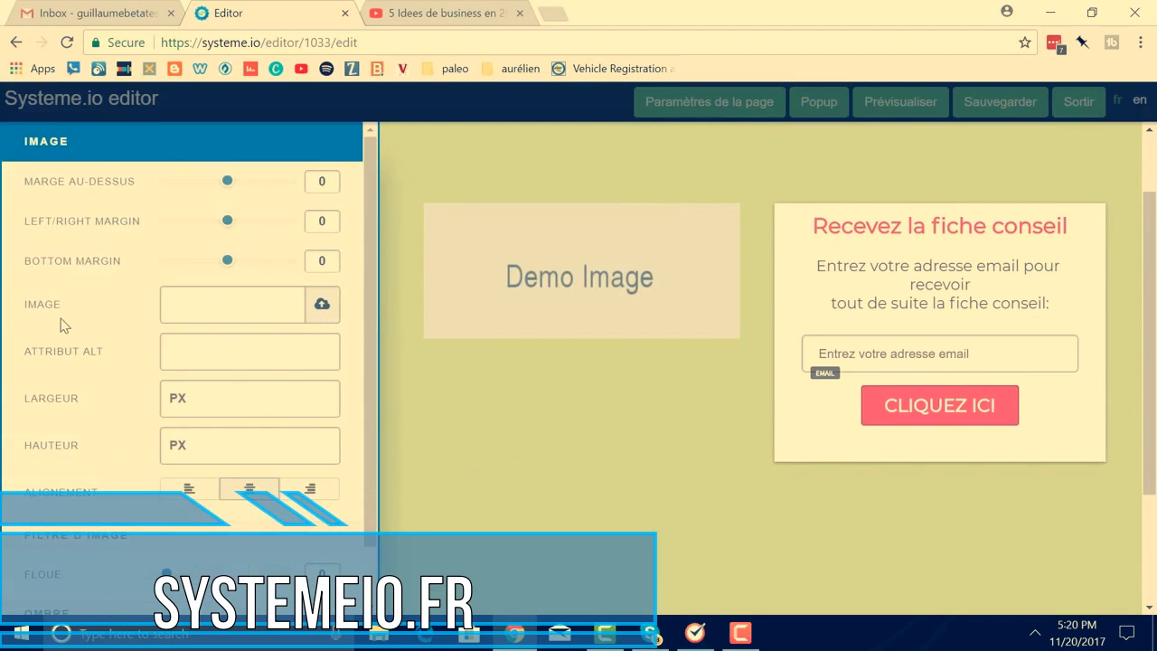
pyautogui.click(322, 305)
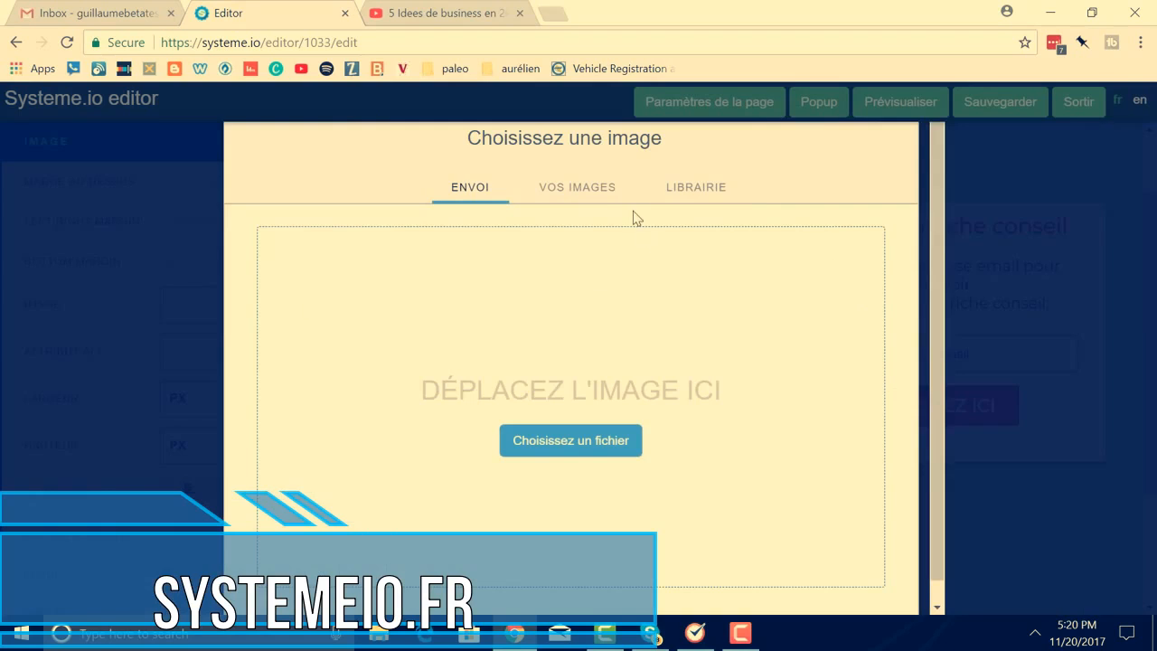
pyautogui.click(585, 198)
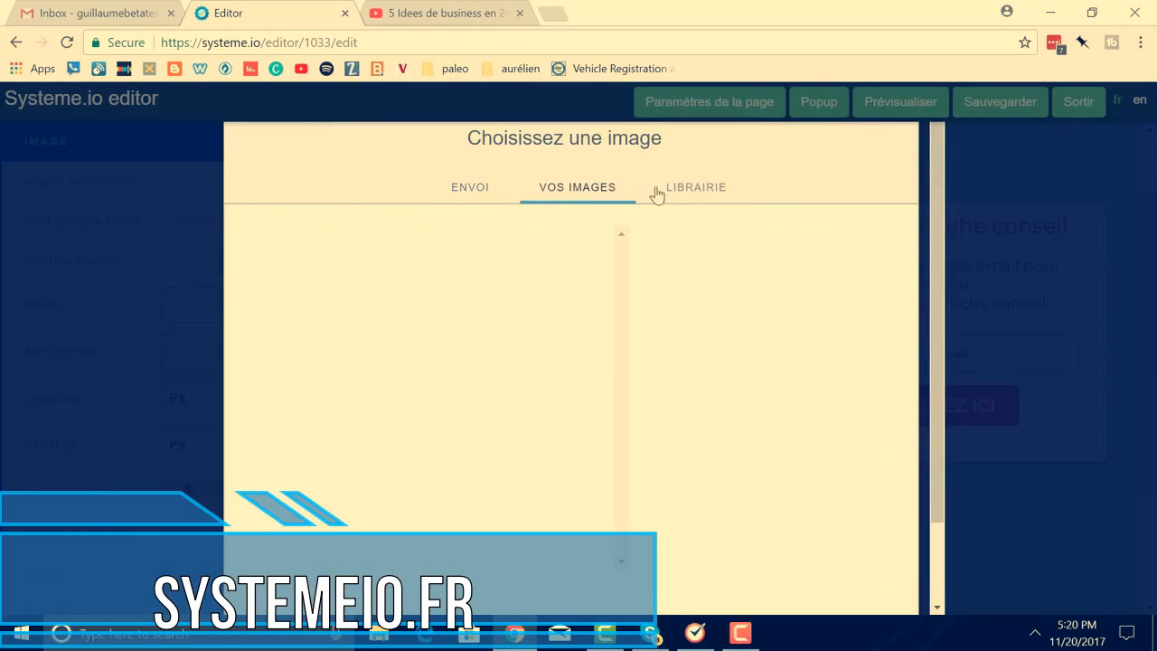
pyautogui.click(693, 194)
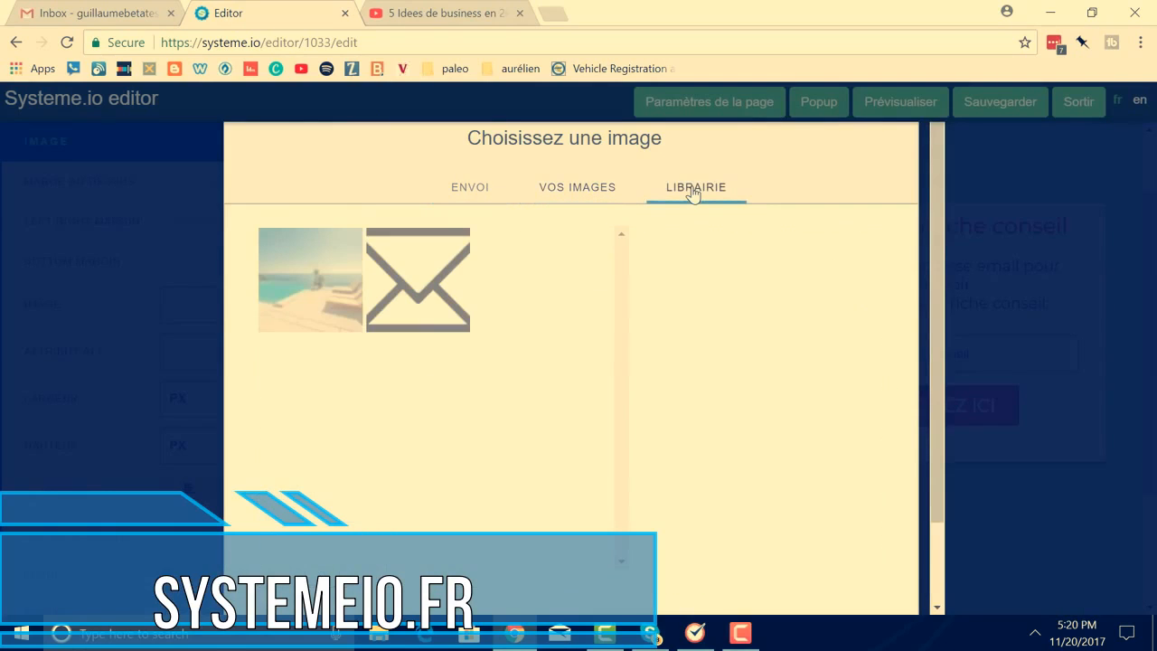
pyautogui.click(312, 289)
pyautogui.scroll(-3, 808, 353)
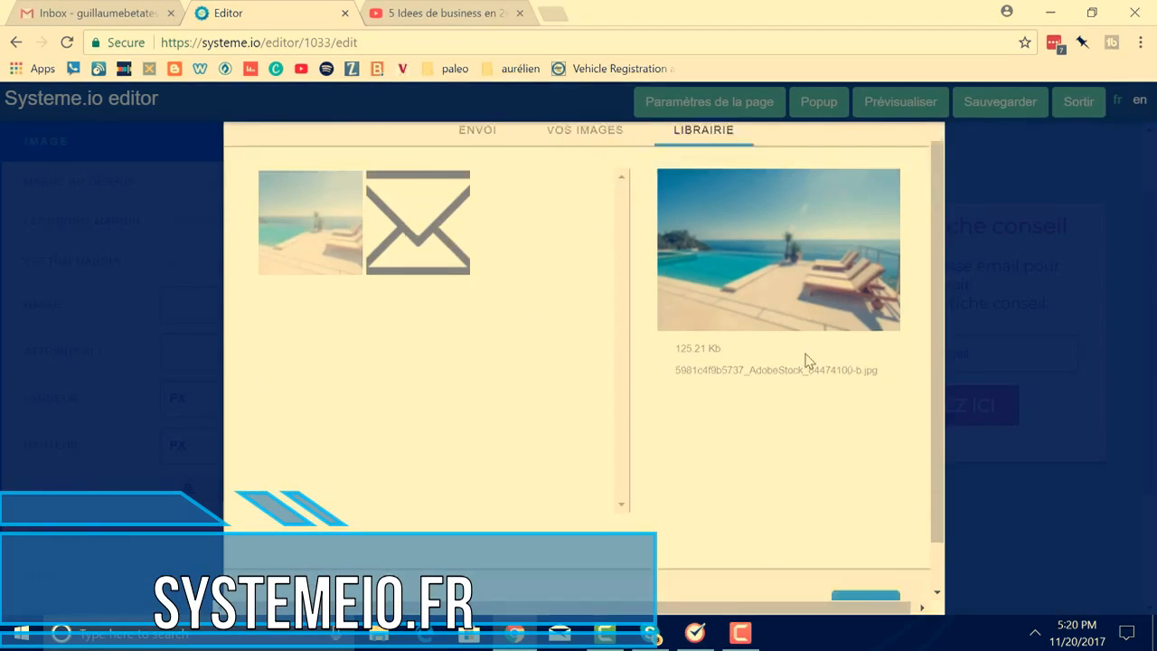
pyautogui.click(864, 554)
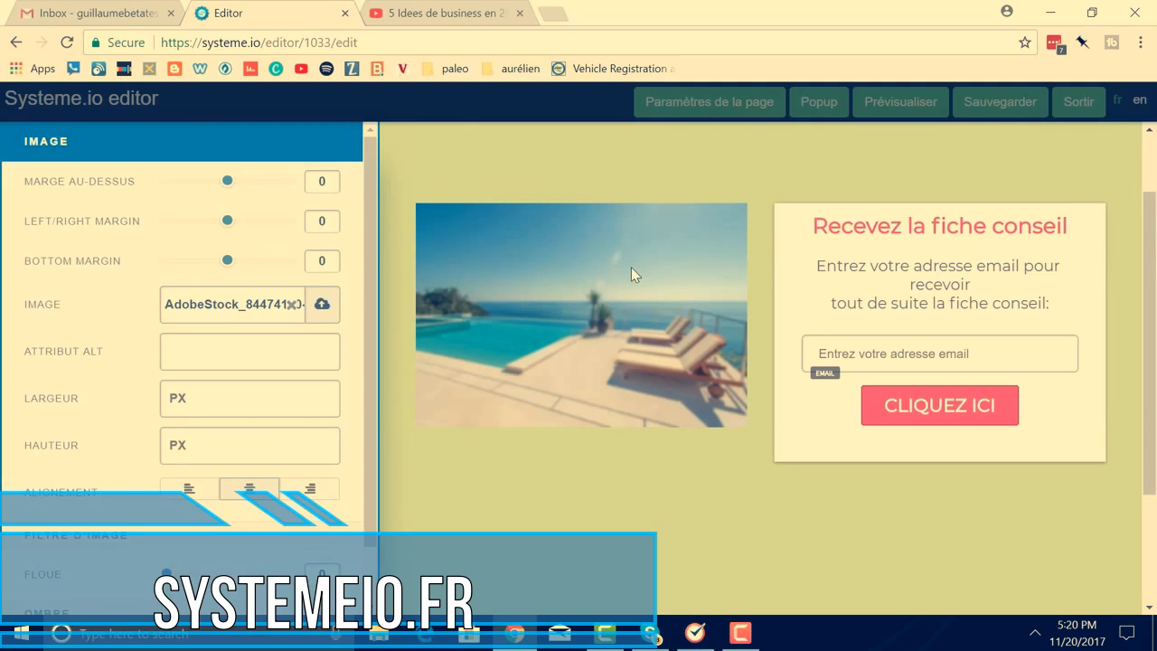
# Offset the pool image with a 19 top margin and 9 side margins
pyautogui.moveTo(230, 225)
pyautogui.mouseDown()
pyautogui.moveTo(207, 225)
pyautogui.moveTo(227, 223)
pyautogui.mouseUp()
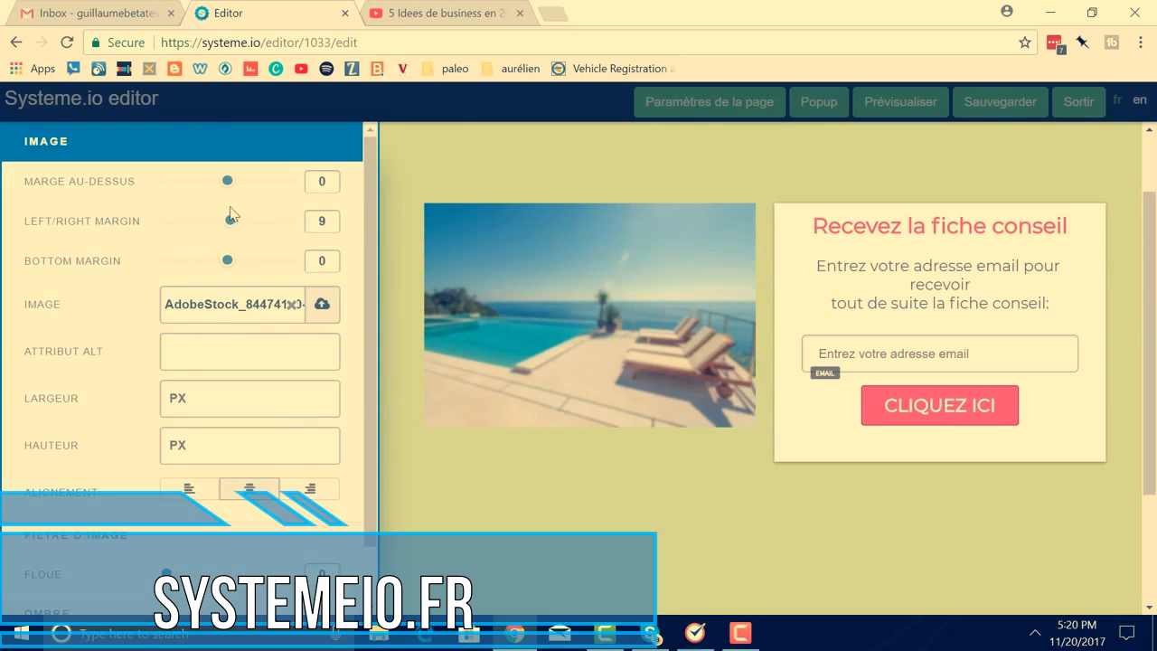
pyautogui.moveTo(227, 181); pyautogui.dragTo(234, 186)
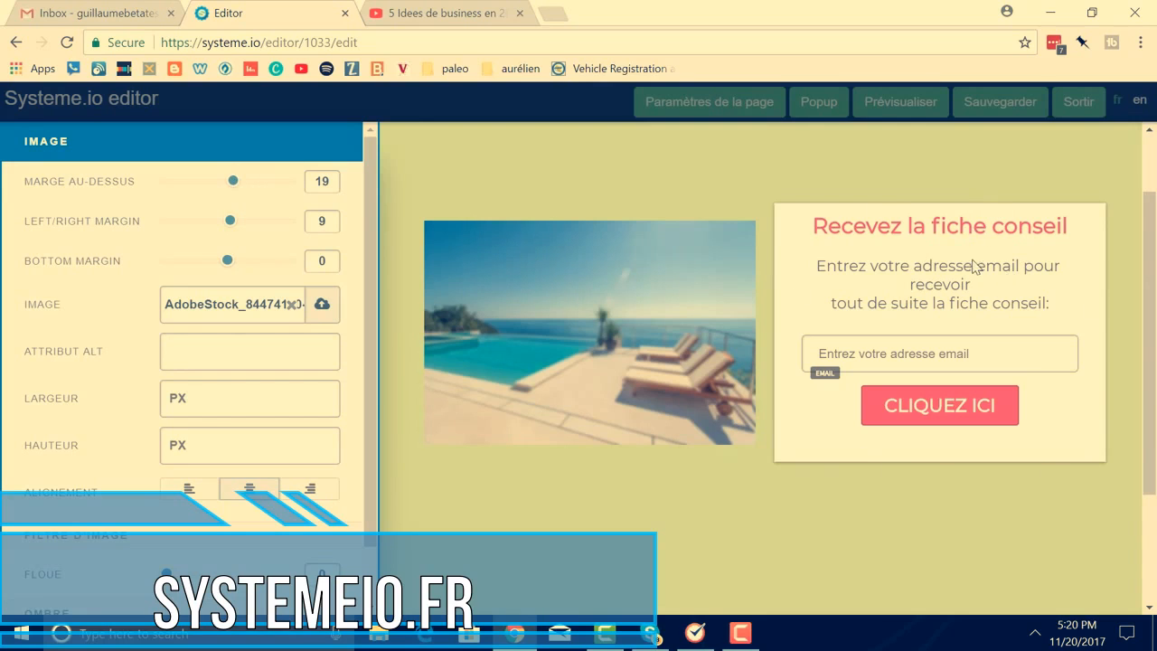
pyautogui.click(877, 237)
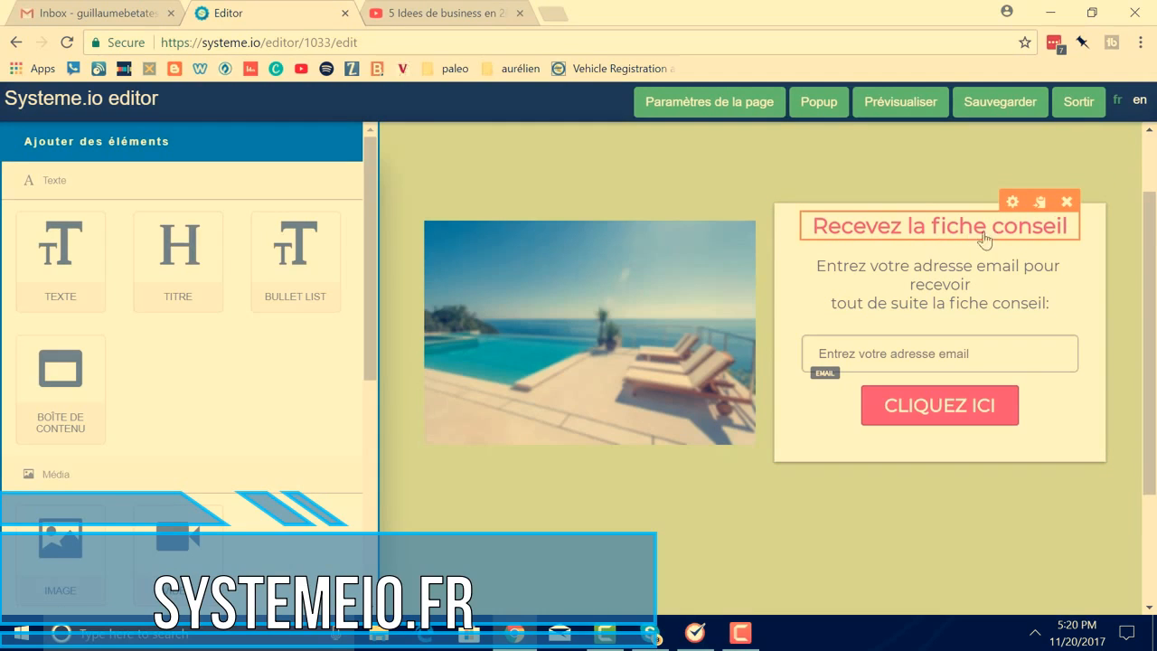
# Replace the form headline text with 'Recevez mes conseils en assurance'
pyautogui.click(1013, 201)
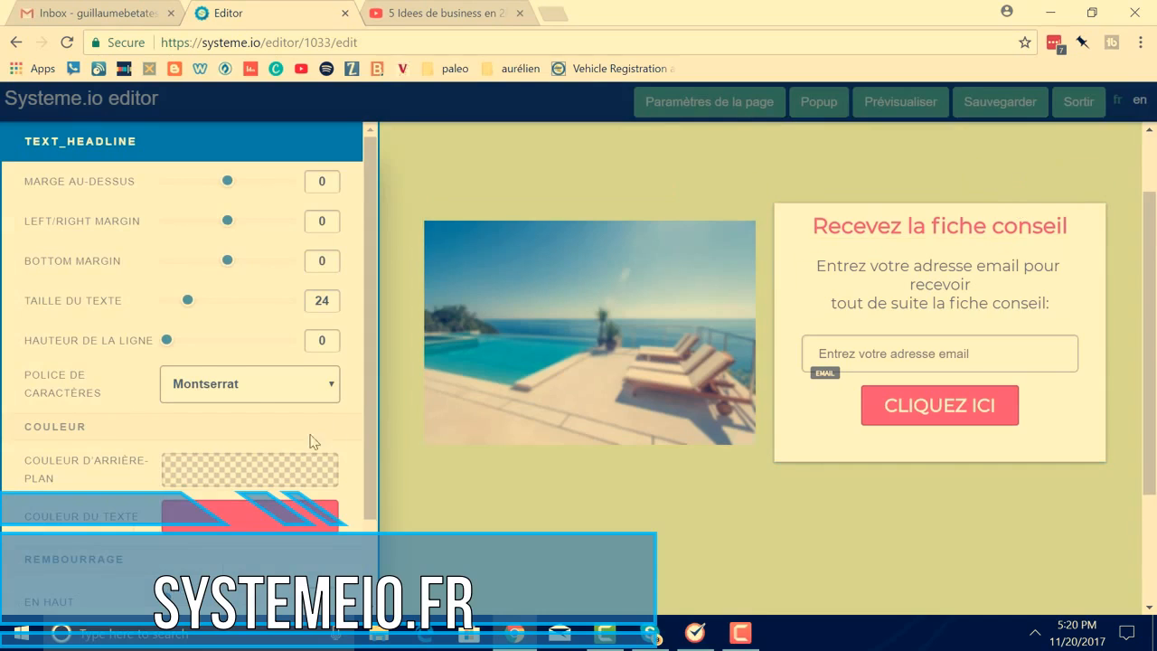
pyautogui.scroll(-1, 310, 389)
pyautogui.scroll(1, 313, 391)
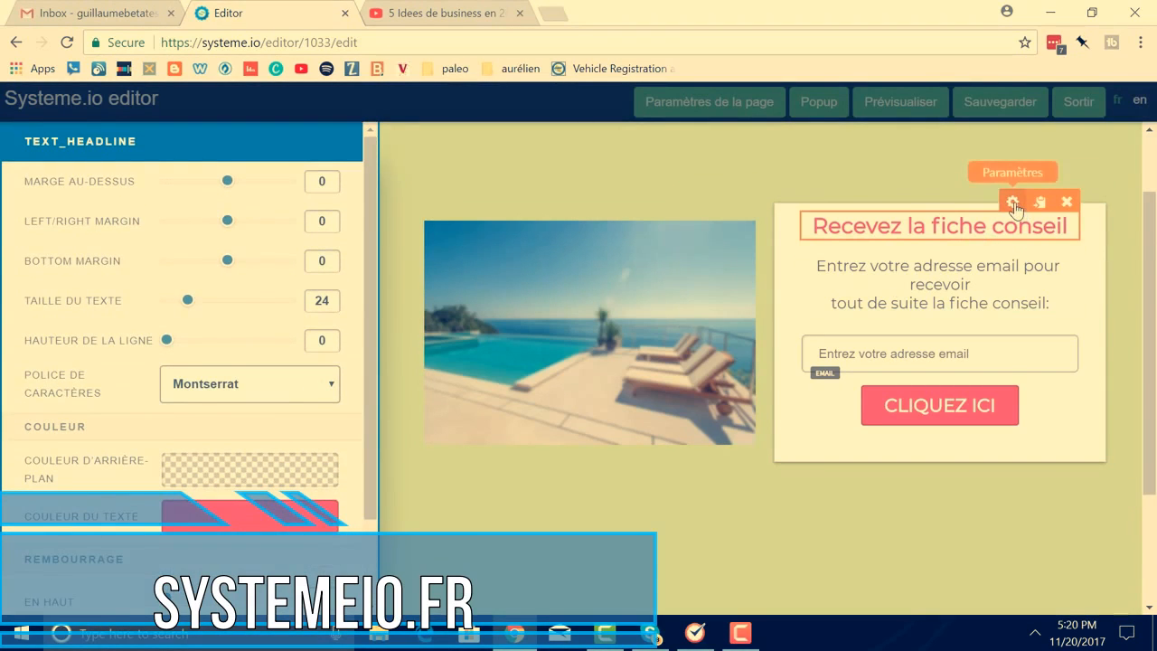
pyautogui.click(1014, 203)
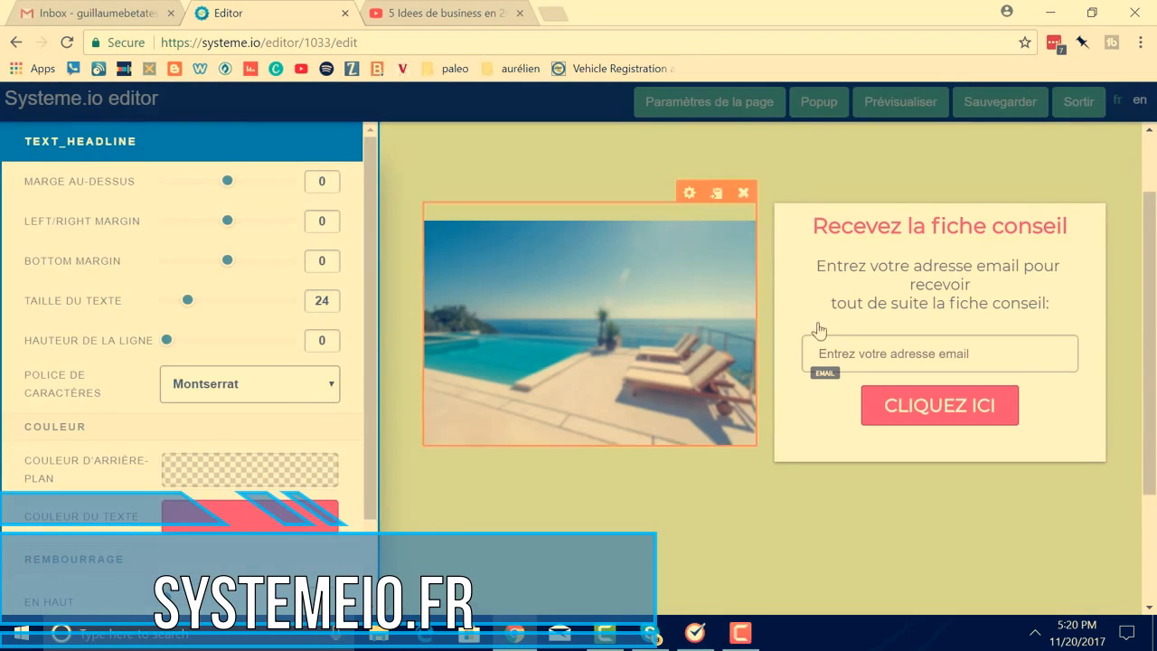
pyautogui.click(866, 230)
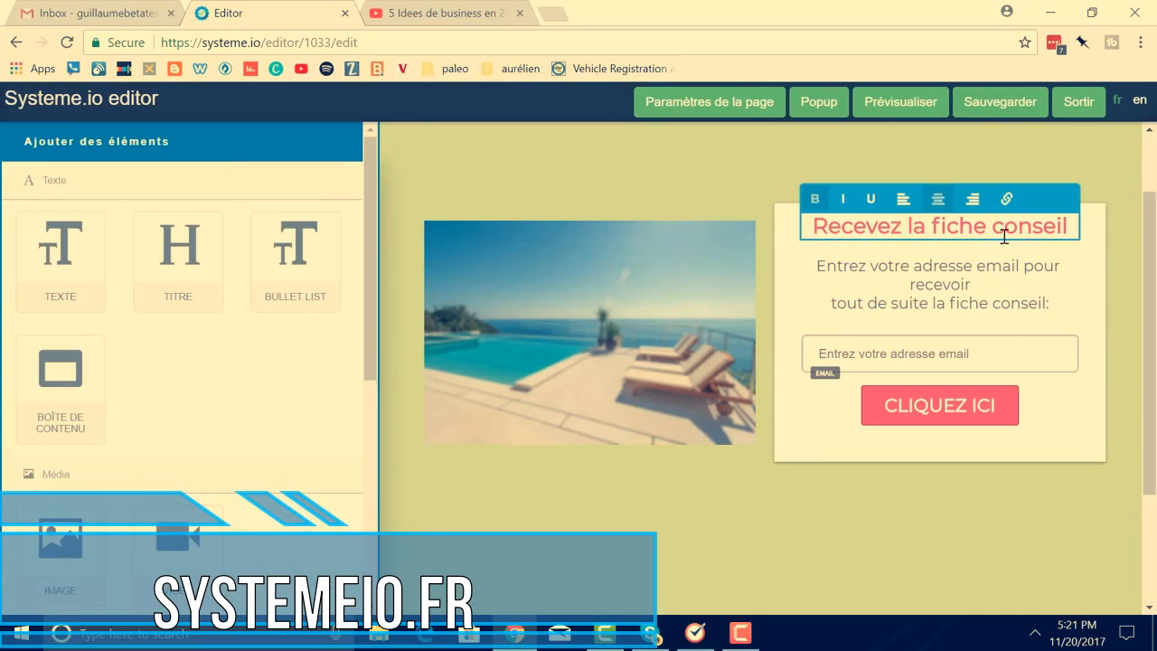
pyautogui.moveTo(1071, 226); pyautogui.dragTo(853, 229)
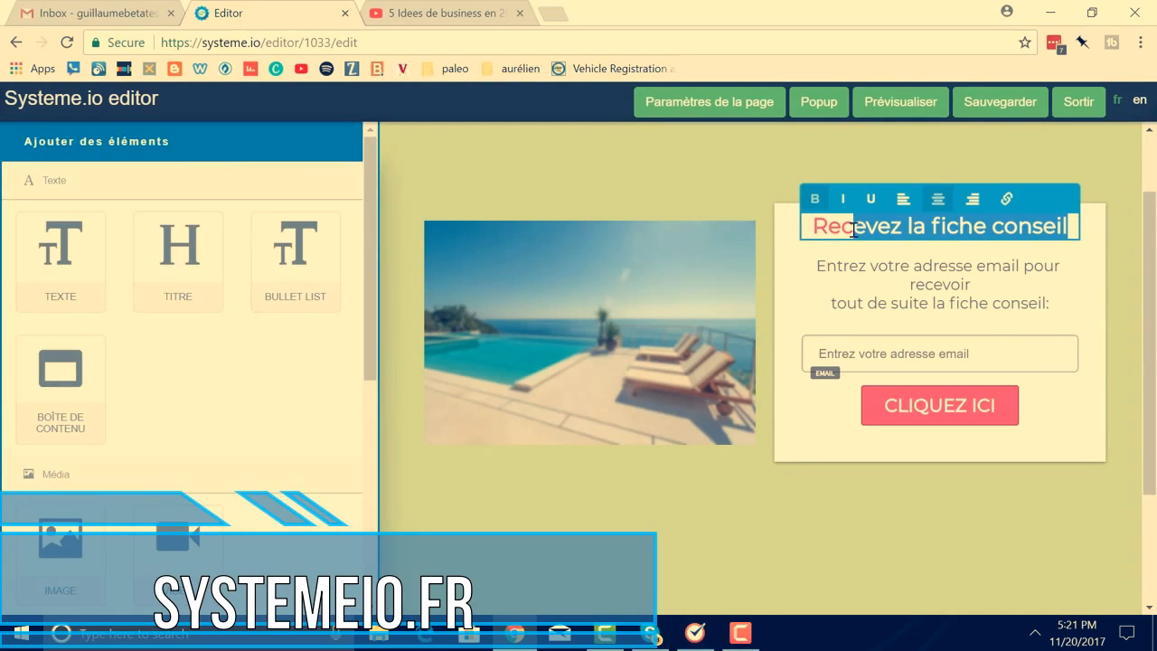
pyautogui.press('BackSpace')
pyautogui.press('BackSpace')
pyautogui.press('BackSpace')
pyautogui.press('BackSpace')
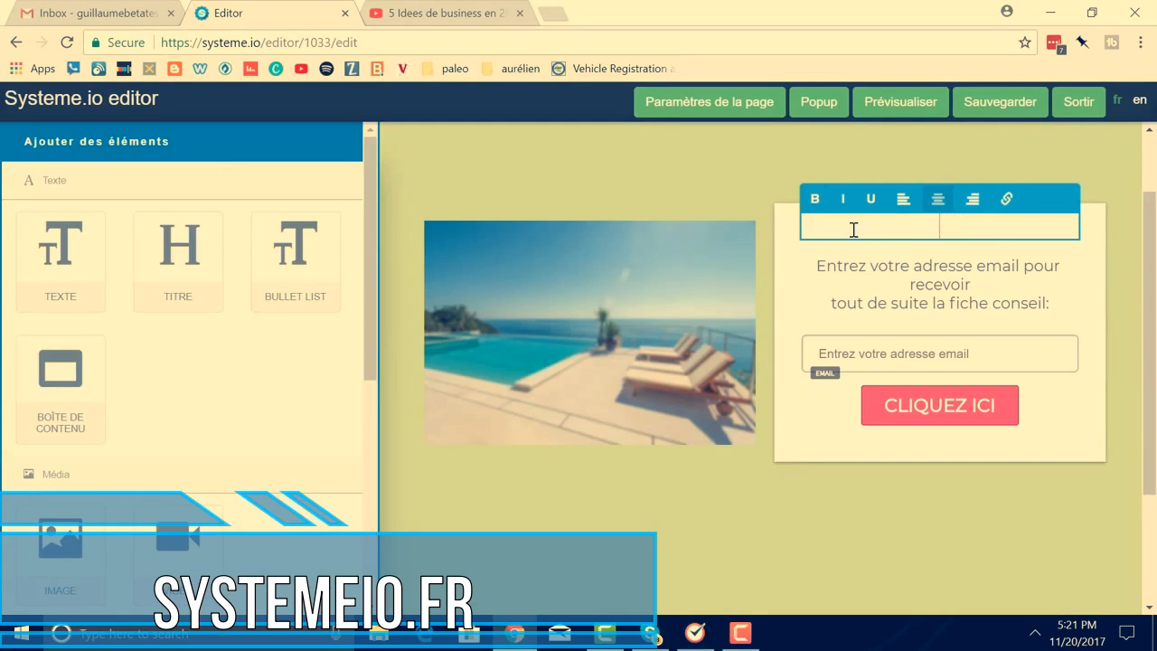
pyautogui.write('Recevez mes')
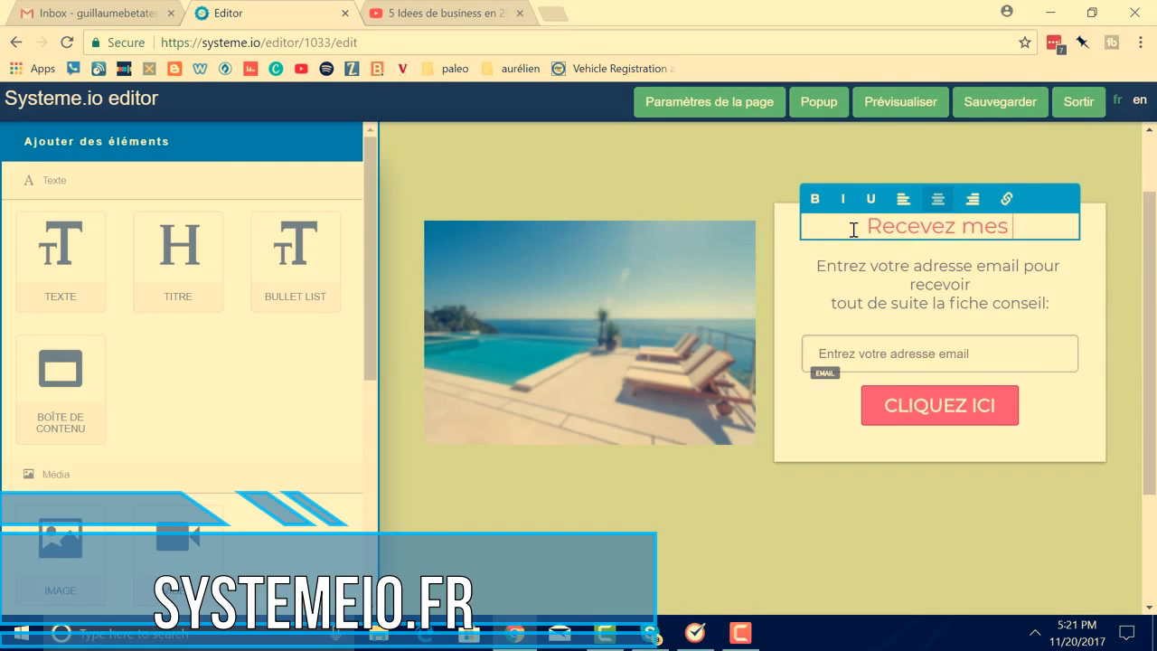
pyautogui.write(' conseils en')
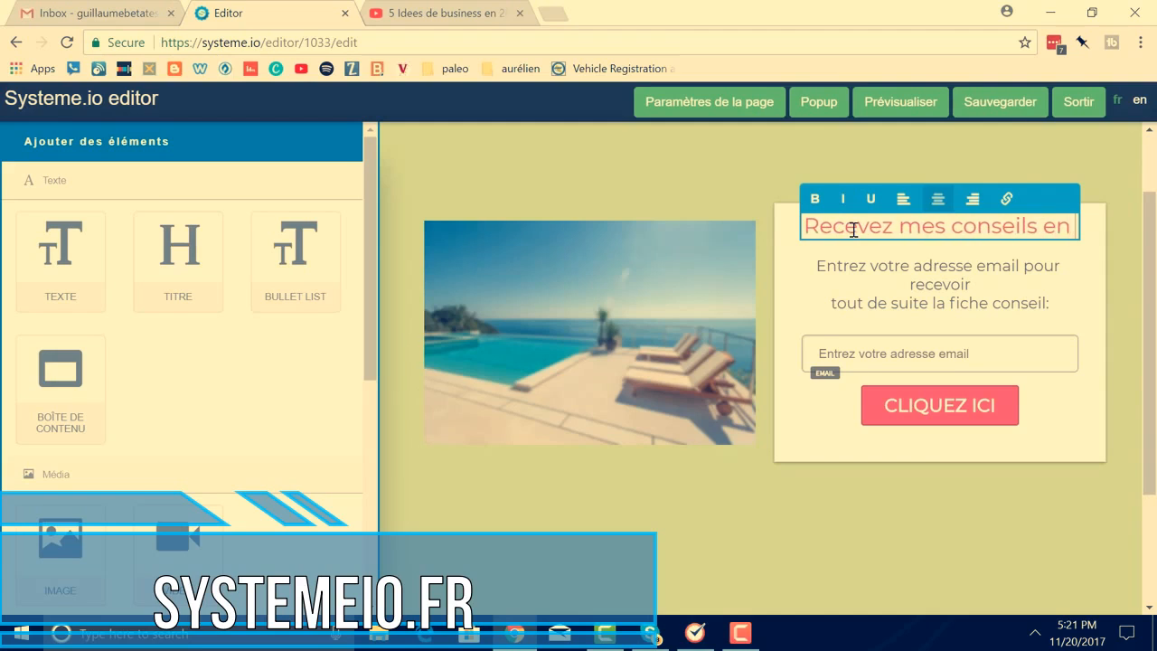
pyautogui.write(' assurance')
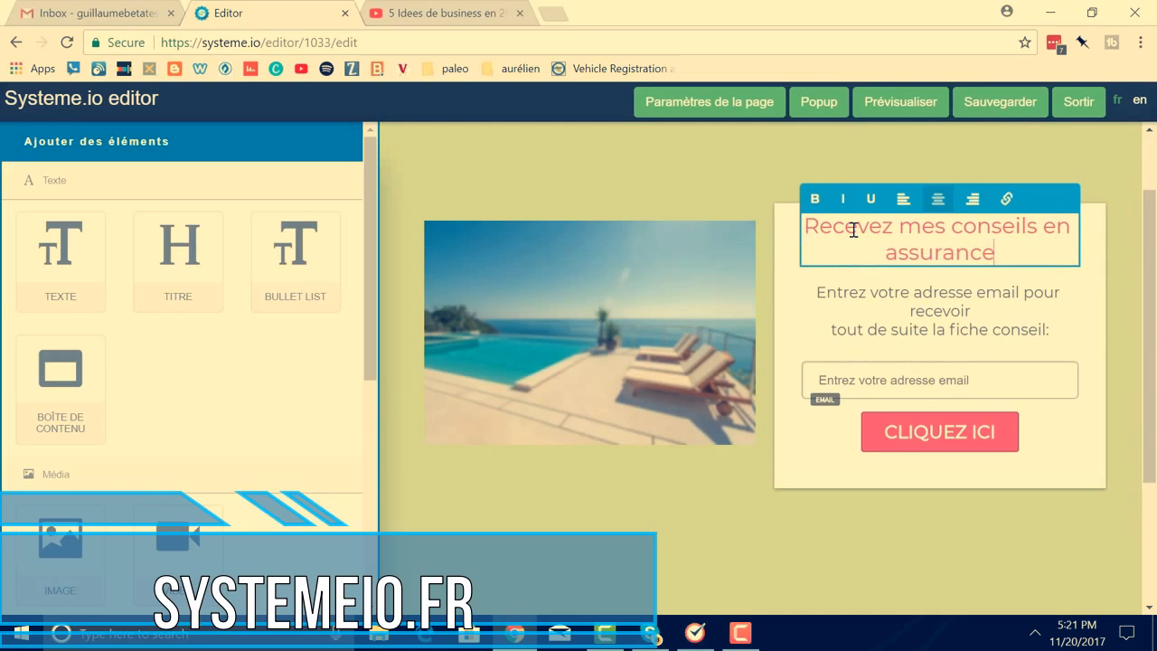
# Insert 'gratuitement' before 'mes' in the headline
pyautogui.click(901, 227)
pyautogui.write('gratuiten')
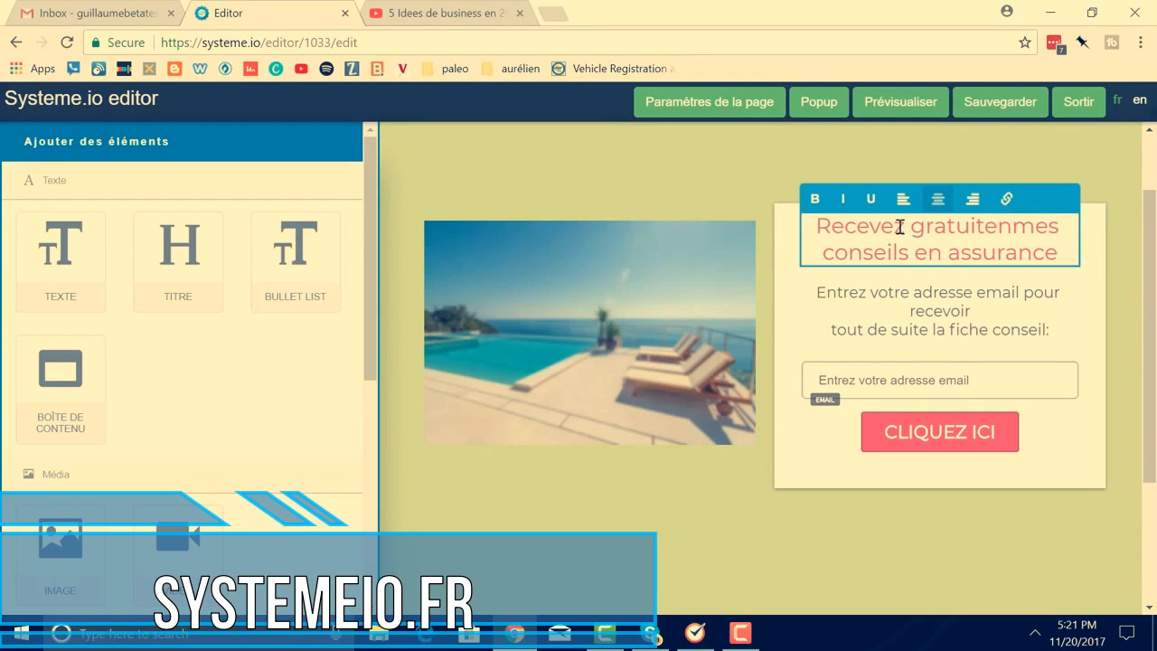
pyautogui.press('BackSpace')
pyautogui.write('nt')
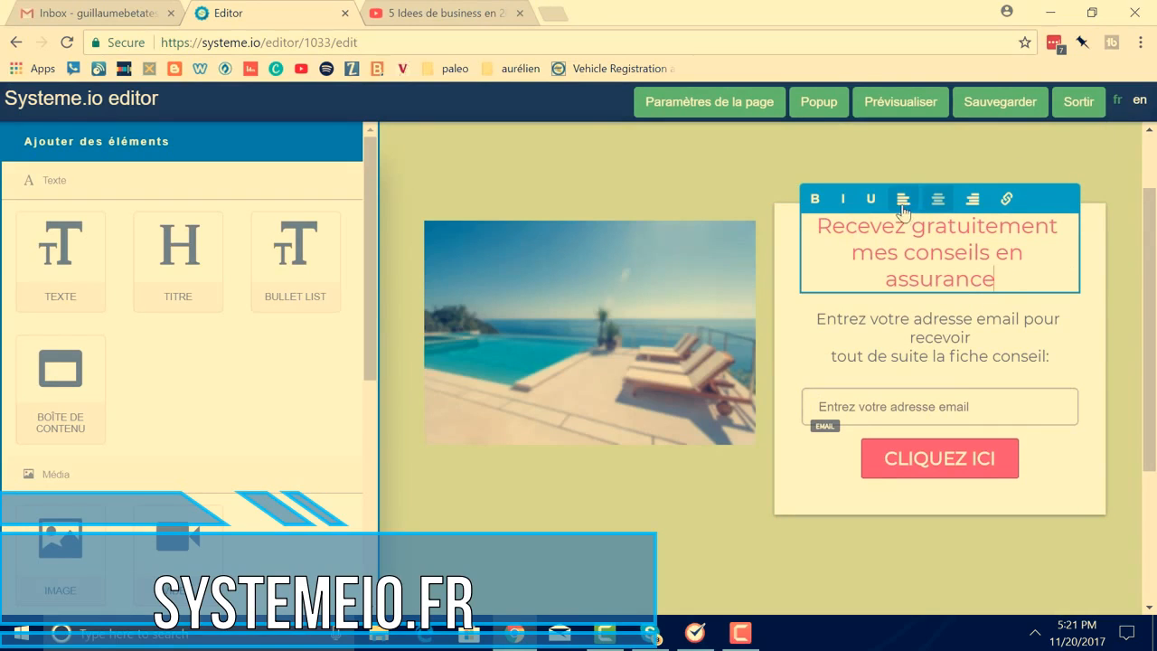
pyautogui.click(1027, 276)
pyautogui.click(1094, 228)
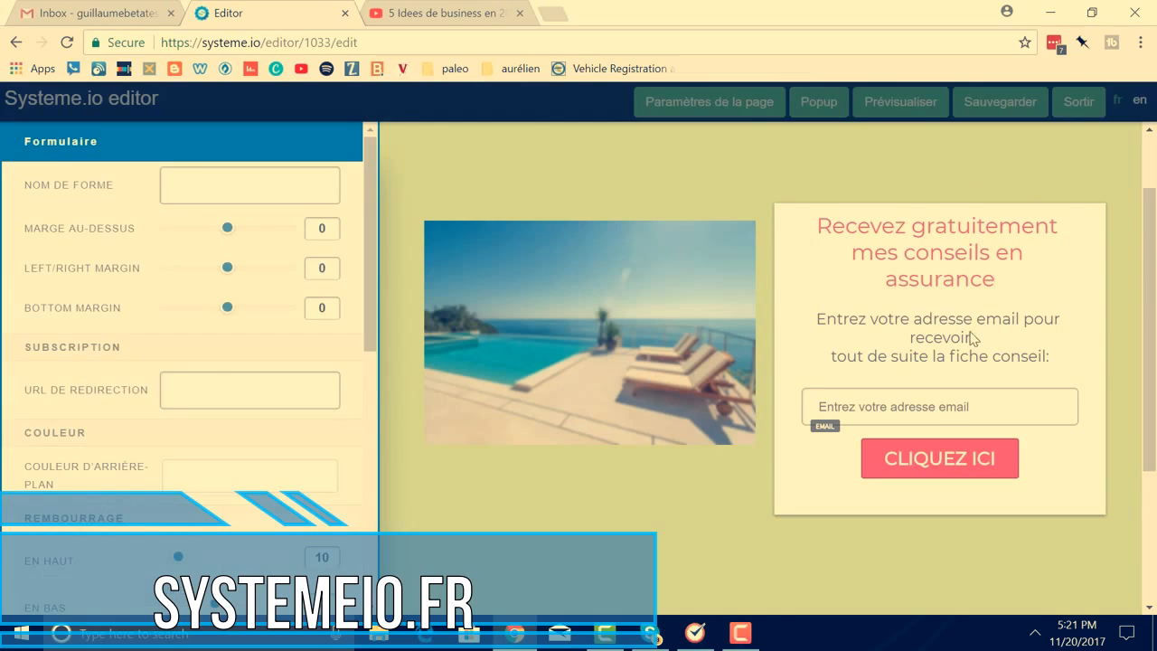
pyautogui.click(945, 268)
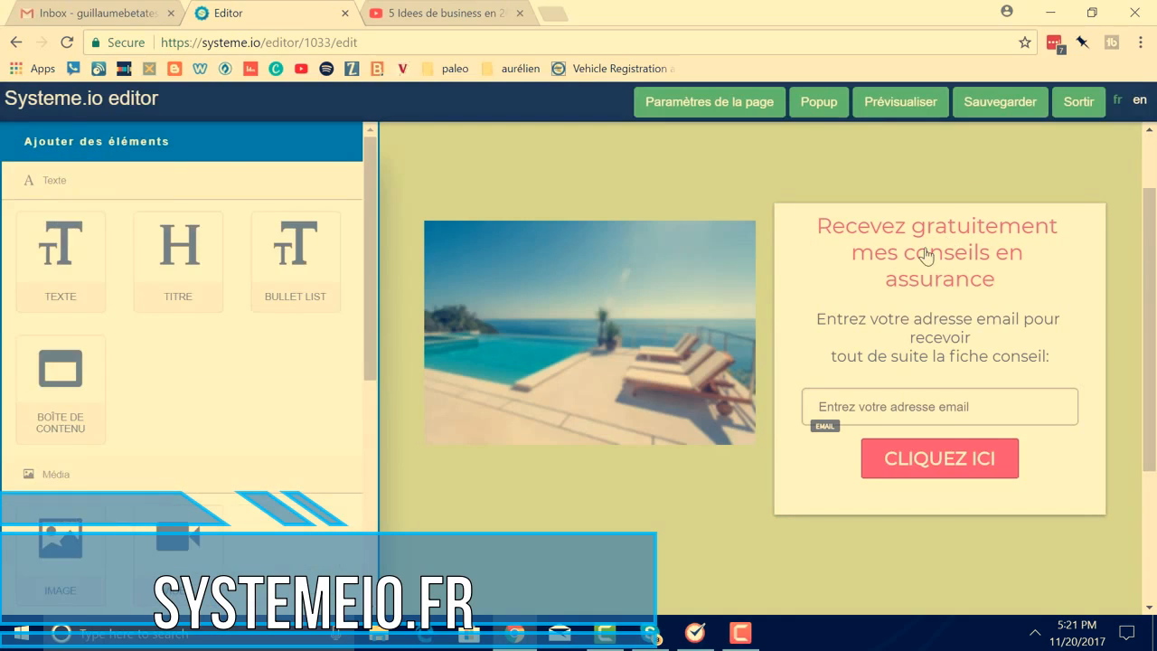
# Set the headline's Left/Right Margin to -3 and its bottom padding to 8
pyautogui.click(928, 249)
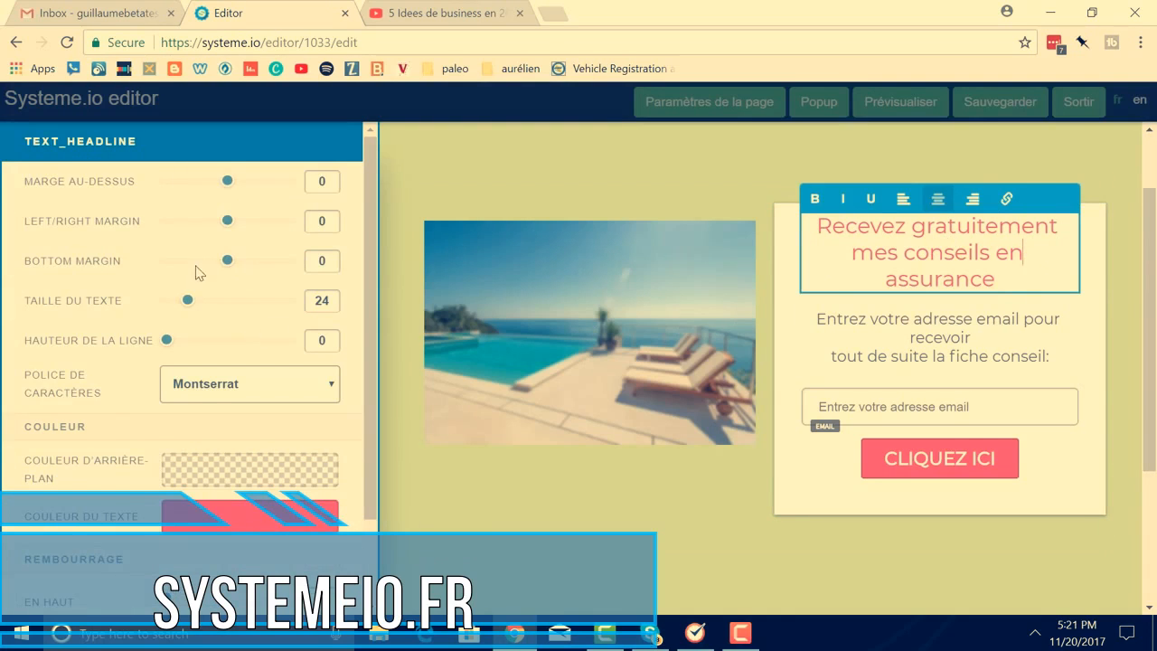
pyautogui.moveTo(225, 224); pyautogui.dragTo(219, 225)
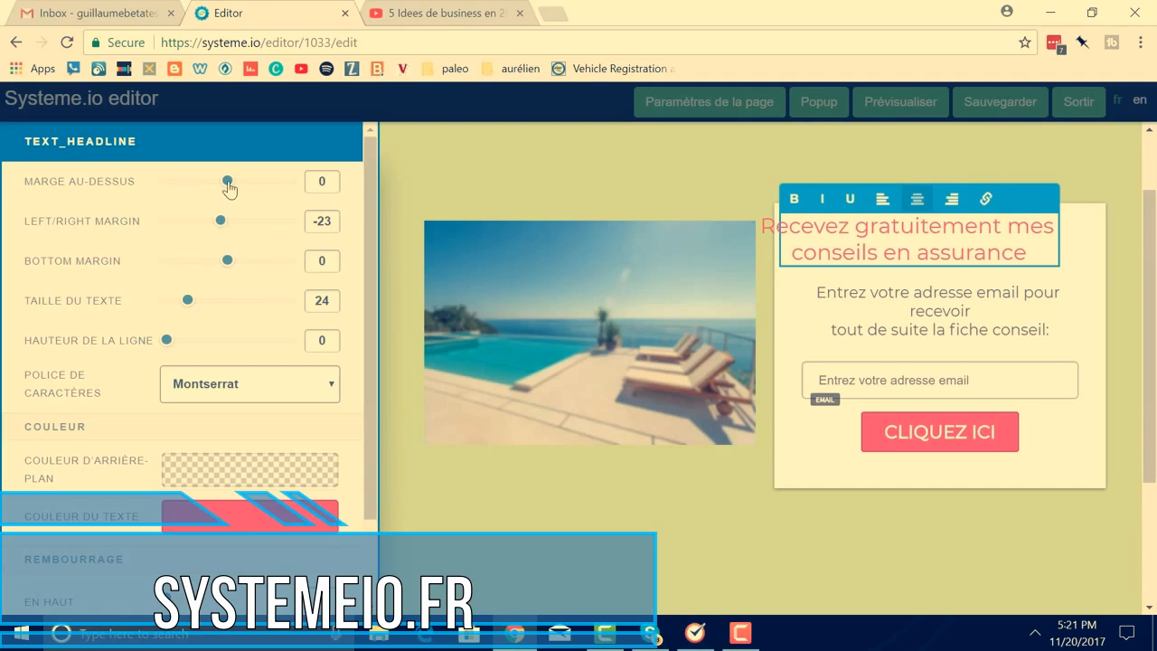
pyautogui.moveTo(222, 223); pyautogui.dragTo(228, 225)
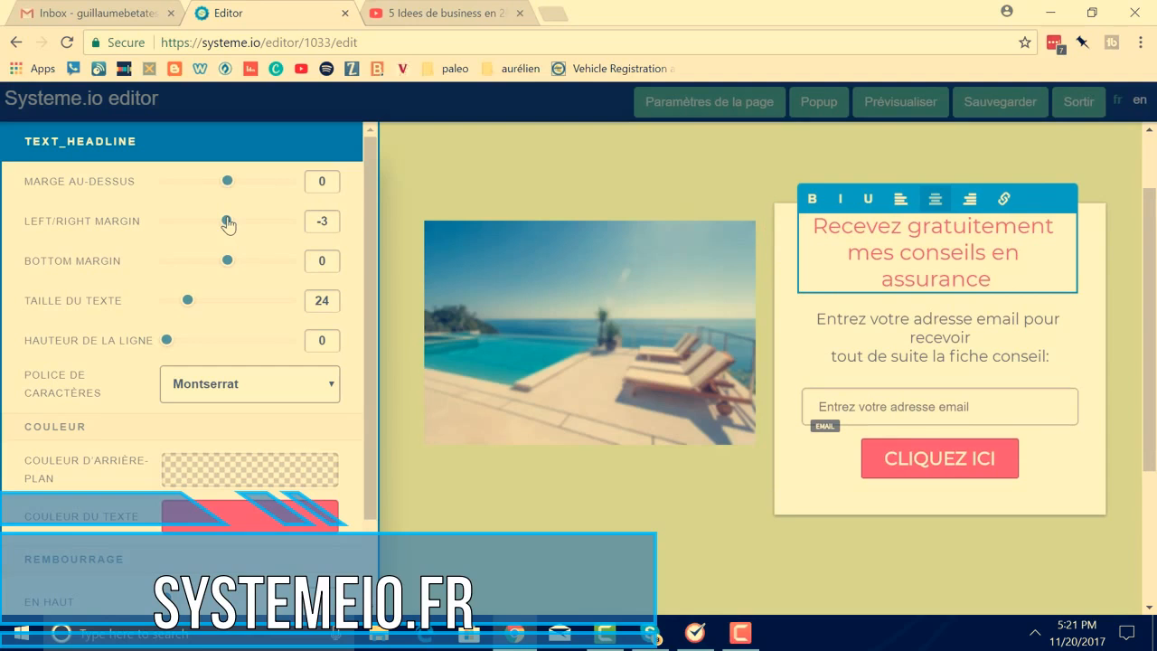
pyautogui.scroll(-1, 238, 333)
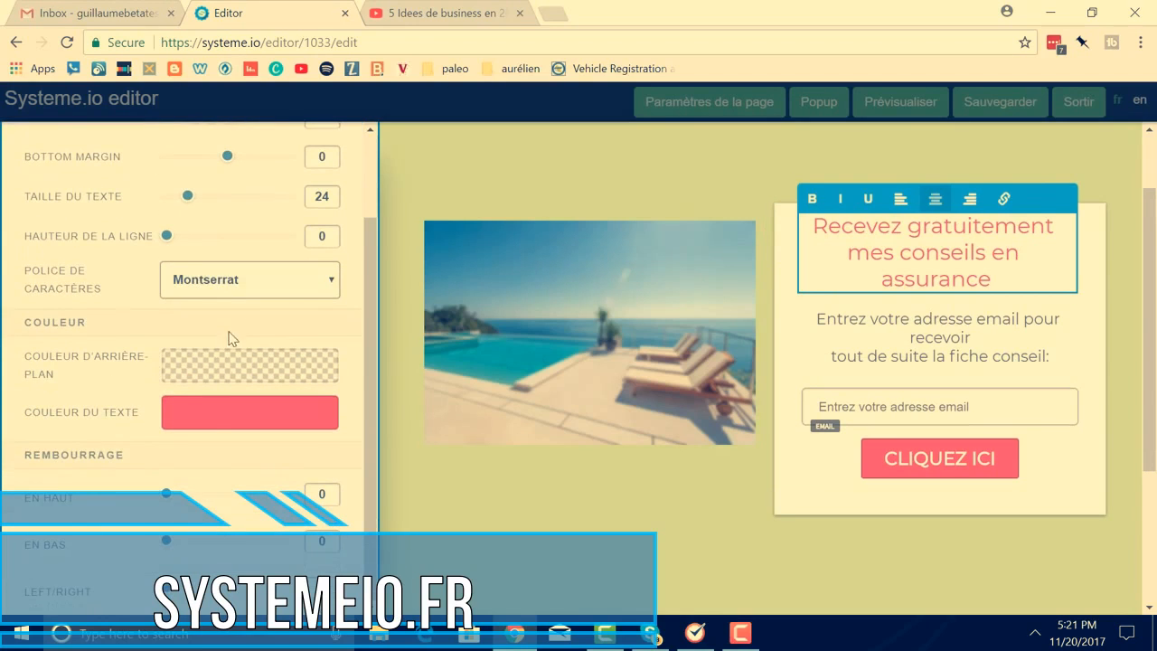
pyautogui.moveTo(164, 542); pyautogui.dragTo(175, 543)
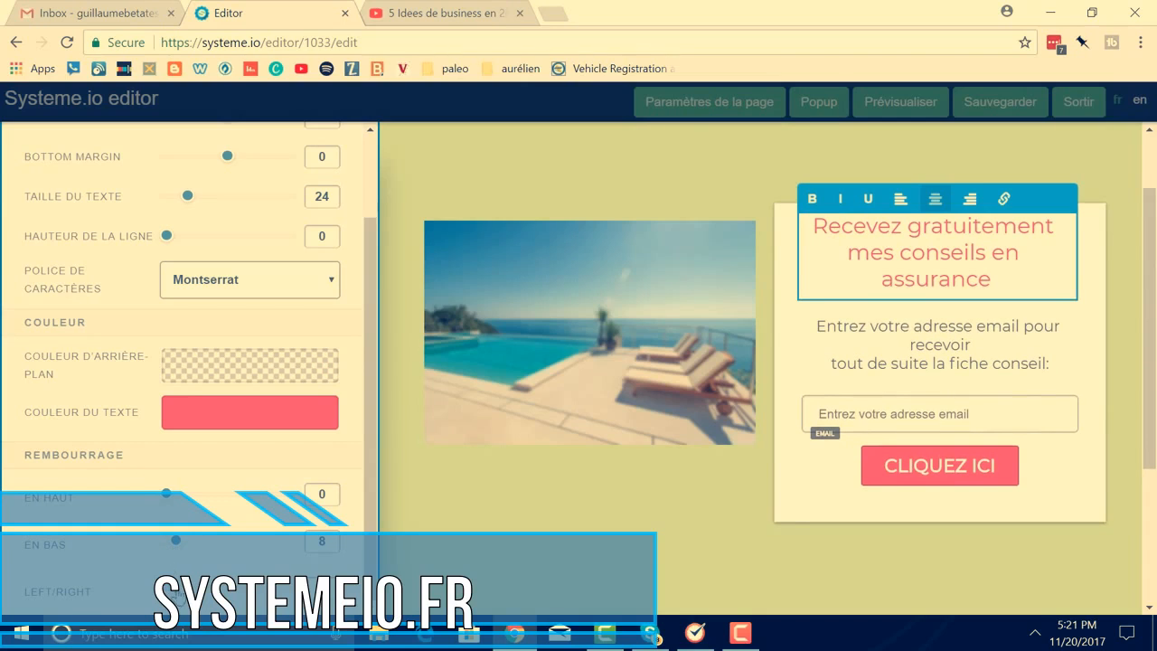
pyautogui.moveTo(186, 594)
pyautogui.mouseDown()
pyautogui.moveTo(205, 595)
pyautogui.moveTo(185, 595)
pyautogui.mouseUp()
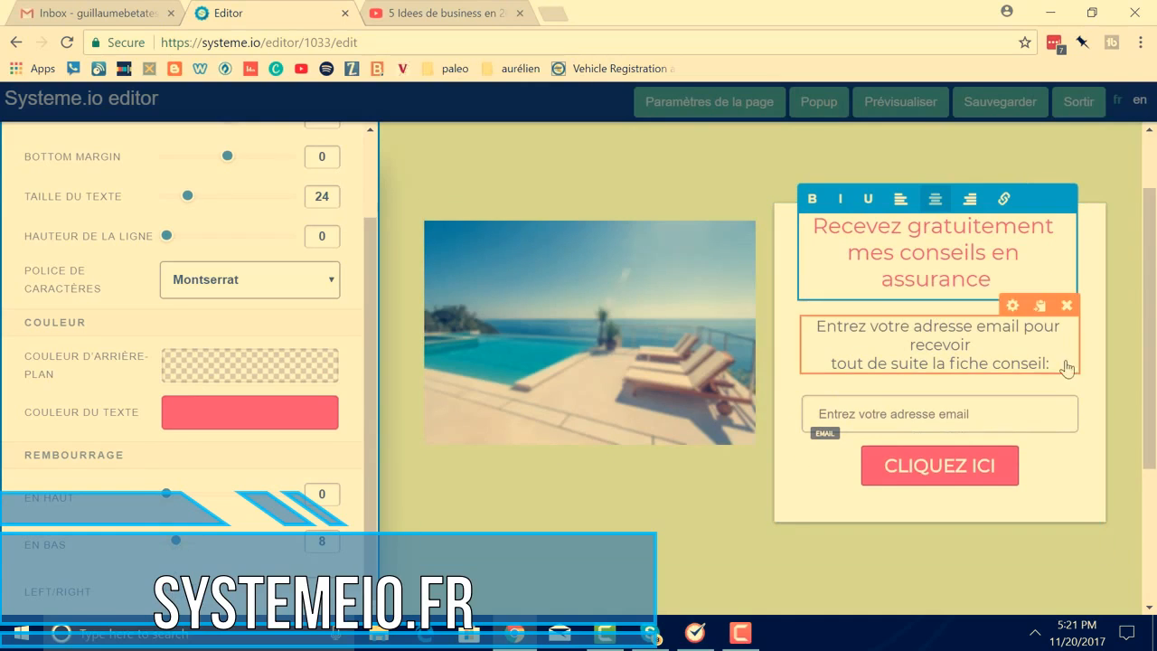
pyautogui.click(782, 374)
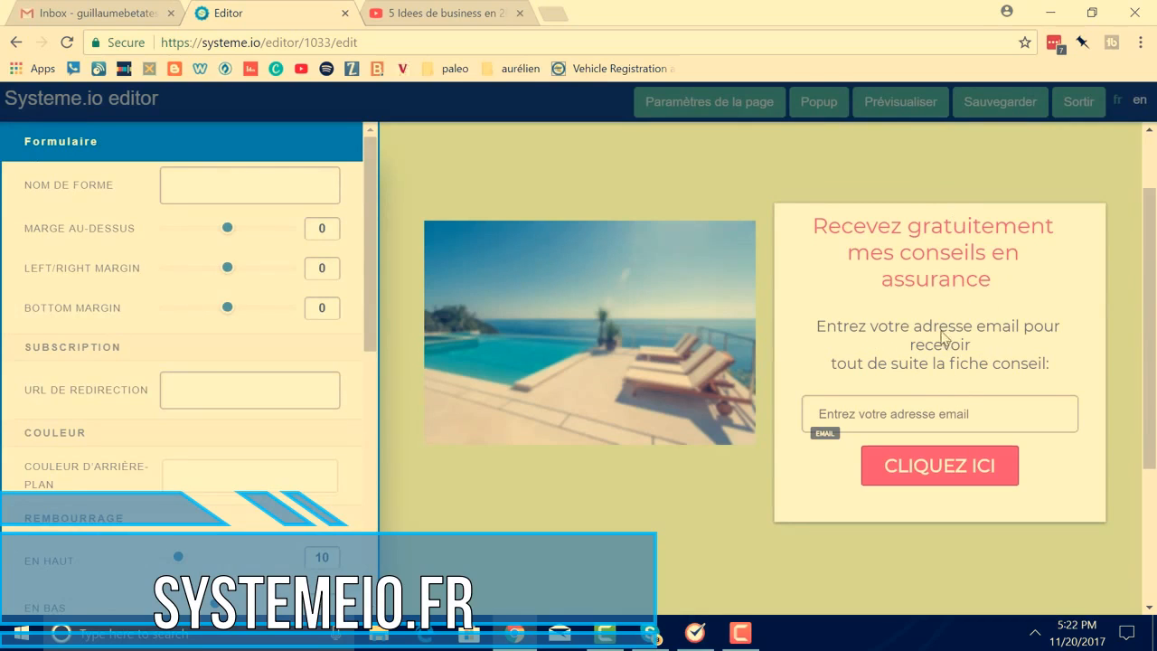
# Replace the line 'tout de suite la fiche conseil:' with 'la vidéo de mes conseils'
pyautogui.click(979, 361)
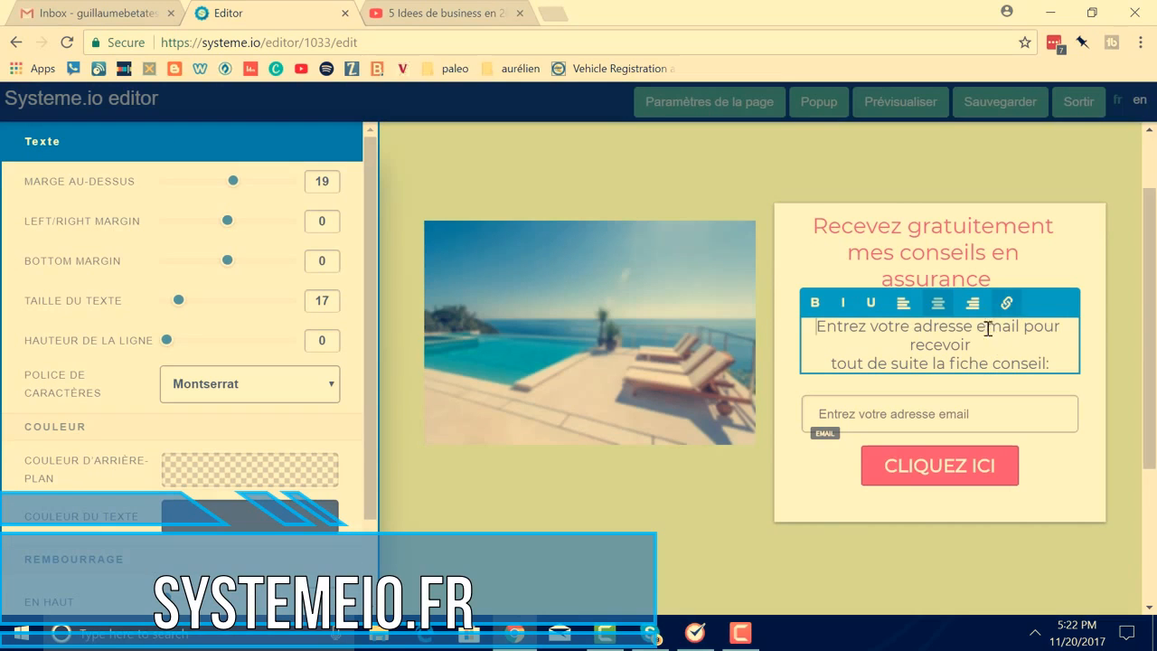
pyautogui.moveTo(1037, 363); pyautogui.dragTo(810, 358)
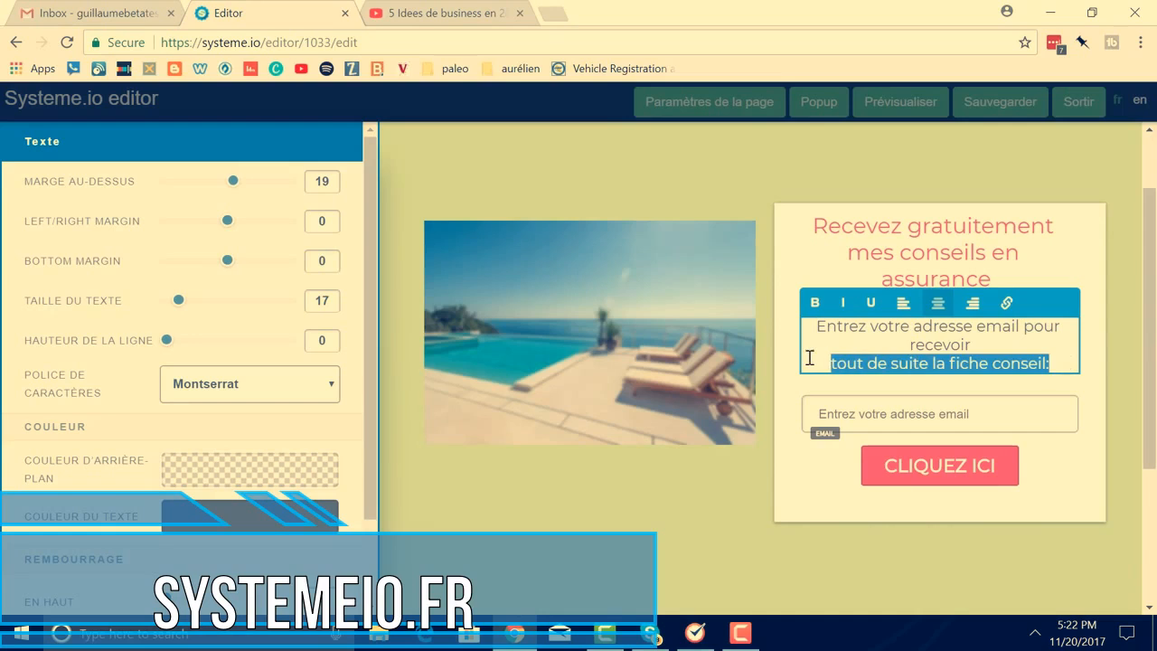
pyautogui.press('BackSpace')
pyautogui.press('BackSpace')
pyautogui.write('la vidéo de')
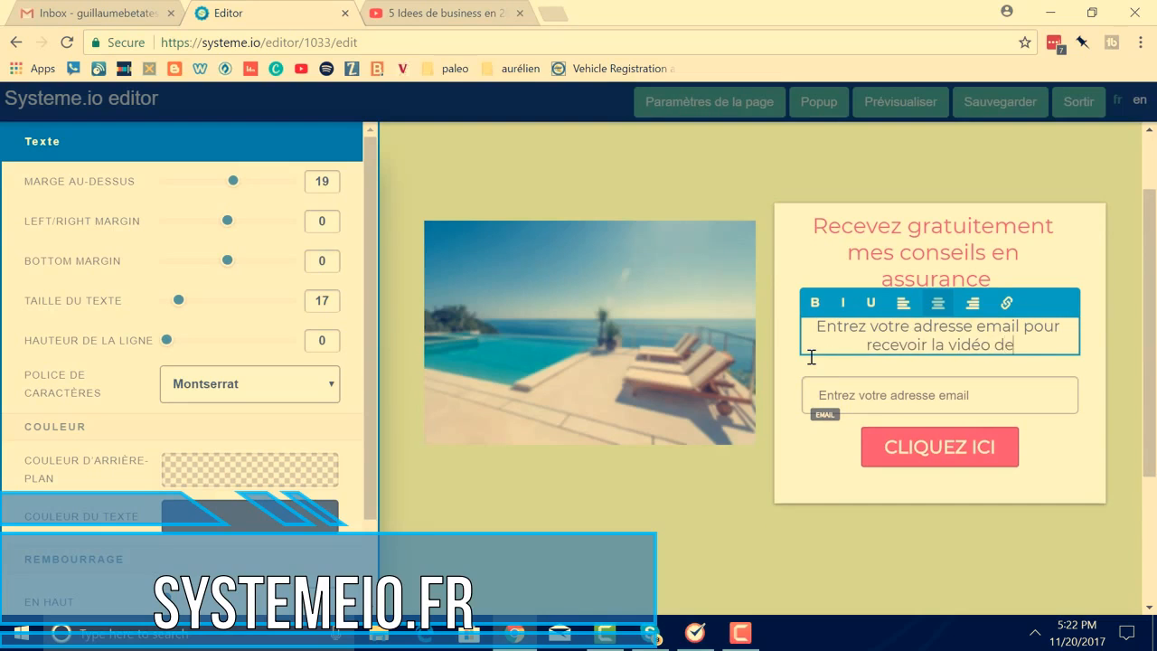
pyautogui.write(' mes conseils')
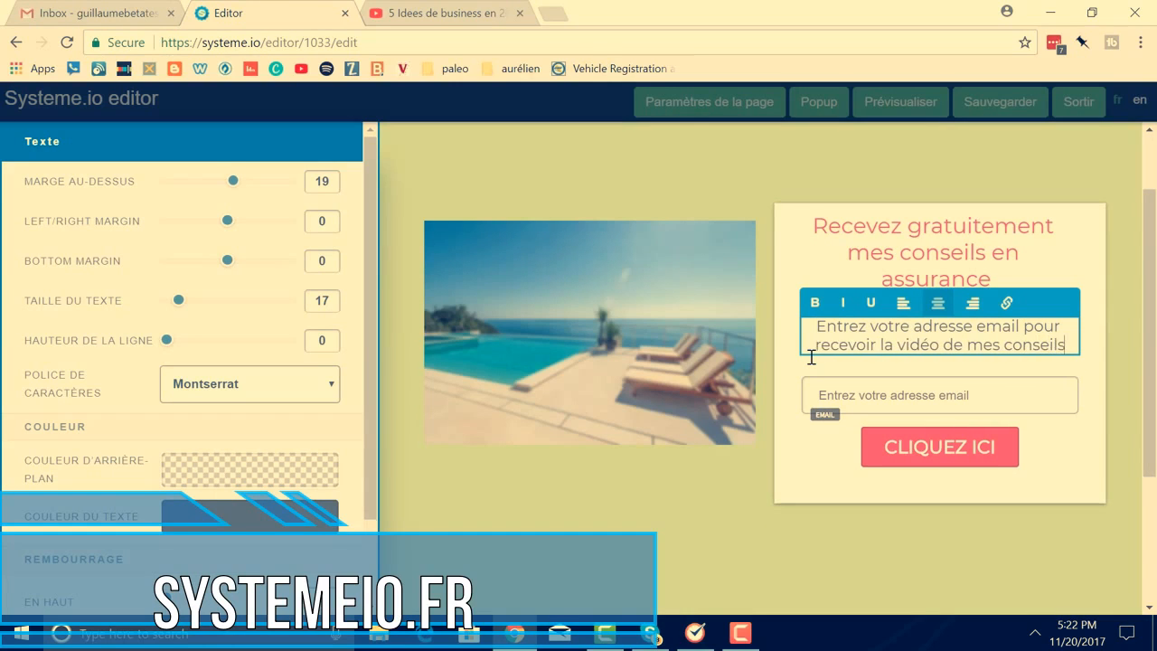
# Change the red button's Bouton Texte from CLIQUEZ ICI to 'Cliquez pour recevoir ma vidéo'
pyautogui.click(987, 400)
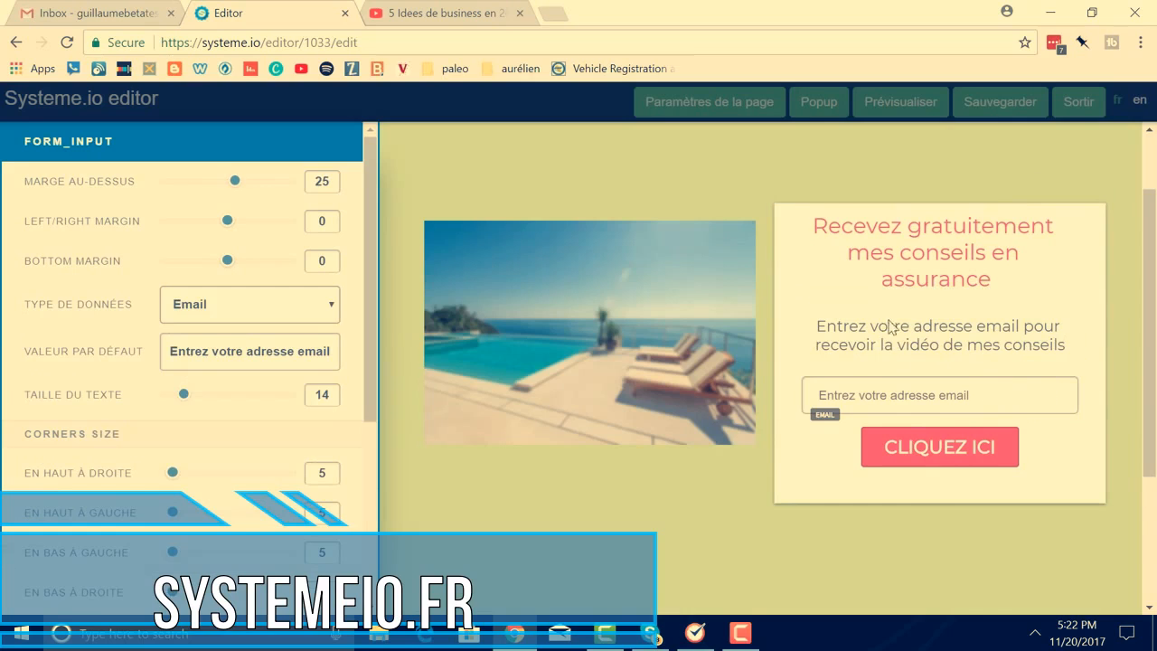
pyautogui.click(937, 458)
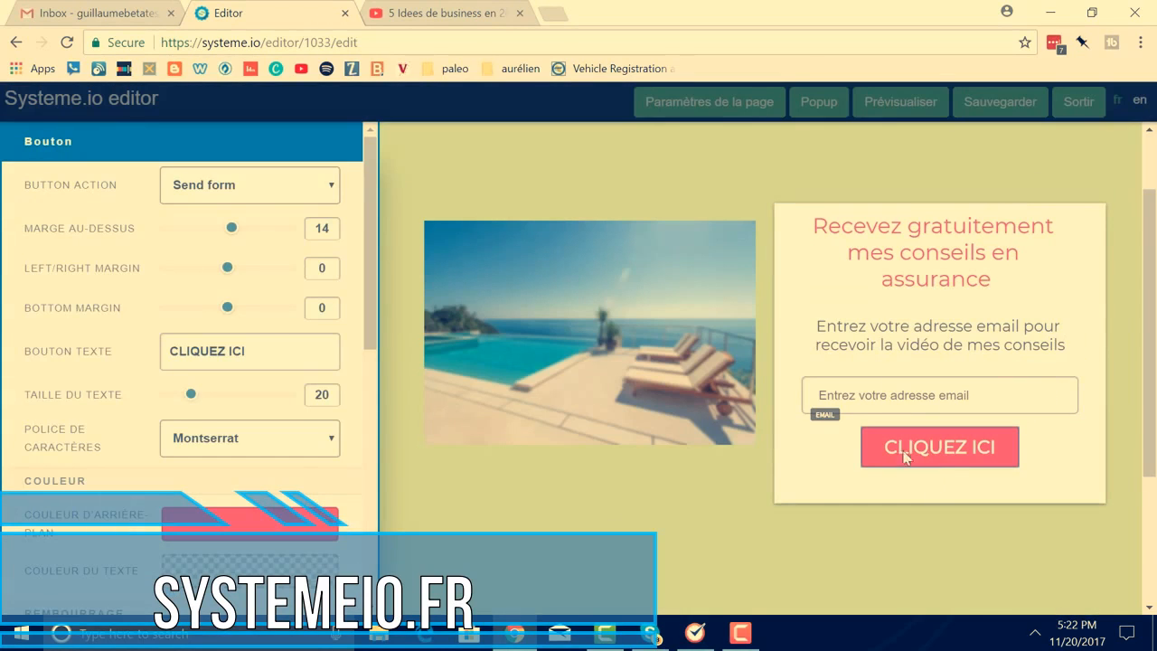
pyautogui.click(960, 452)
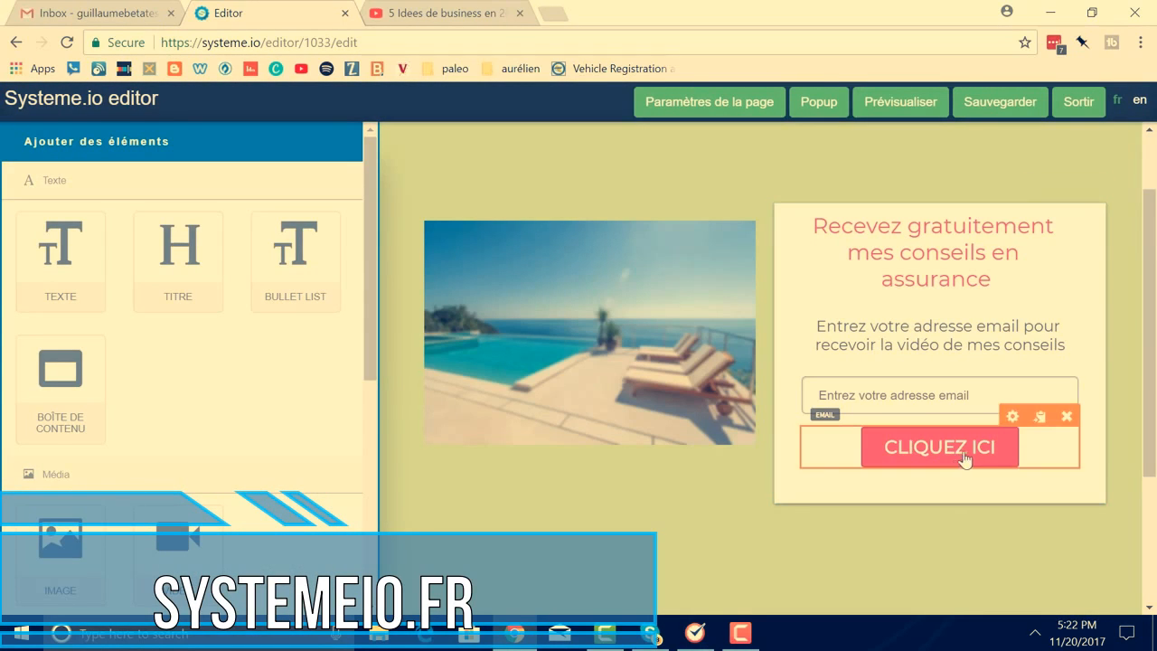
pyautogui.click(1013, 416)
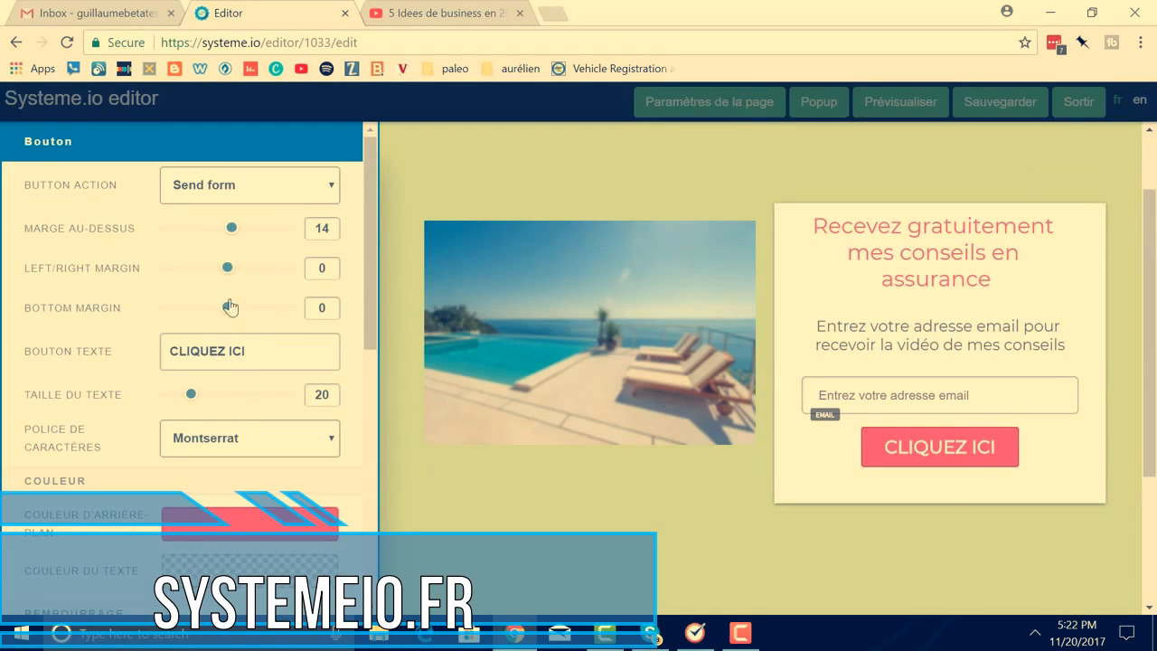
pyautogui.click(257, 352)
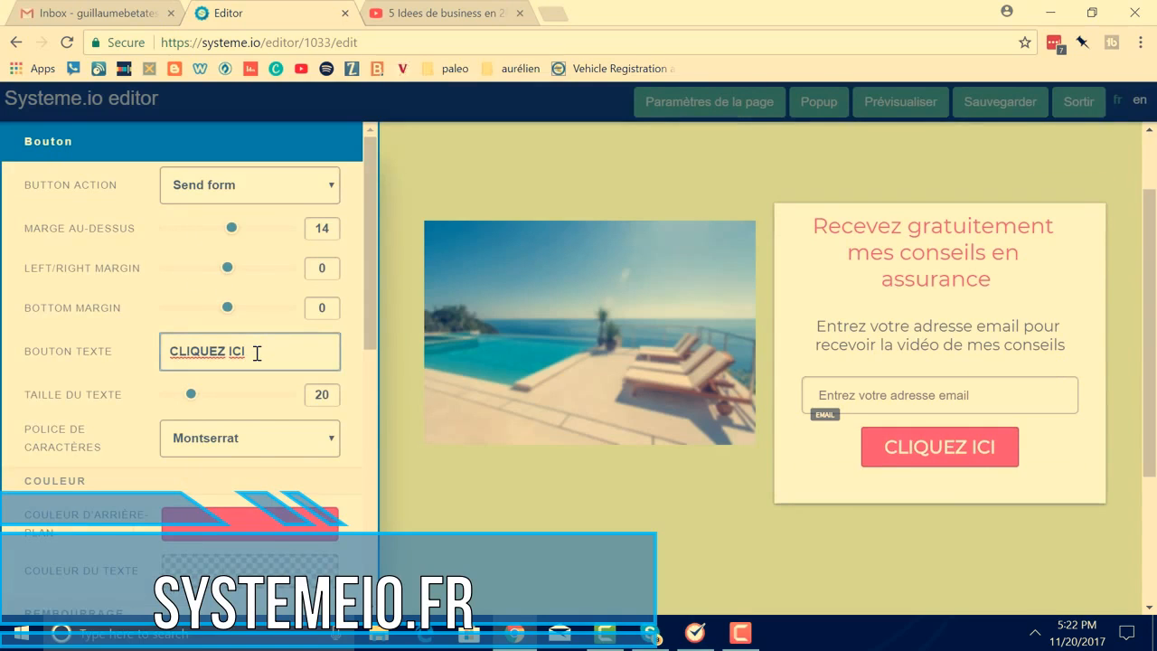
pyautogui.press('BackSpace')
pyautogui.press('BackSpace')
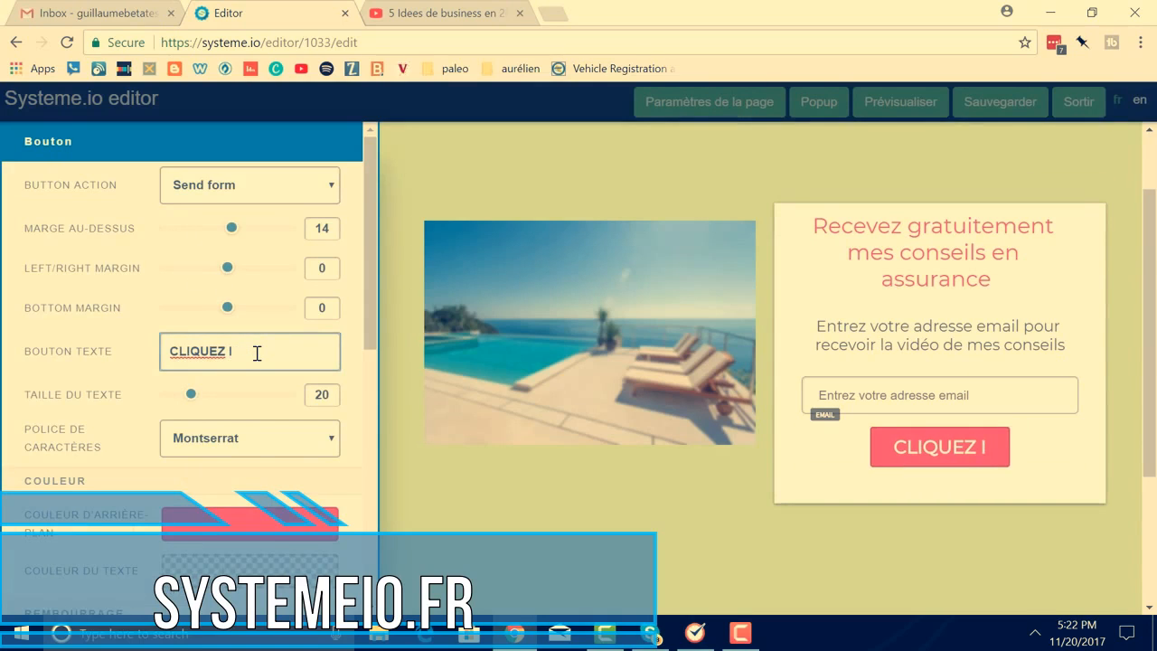
pyautogui.press('BackSpace')
pyautogui.press('BackSpace')
pyautogui.press('BackSpace')
pyautogui.press('BackSpace')
pyautogui.press('BackSpace')
pyautogui.press('BackSpace')
pyautogui.press('BackSpace')
pyautogui.press('BackSpace')
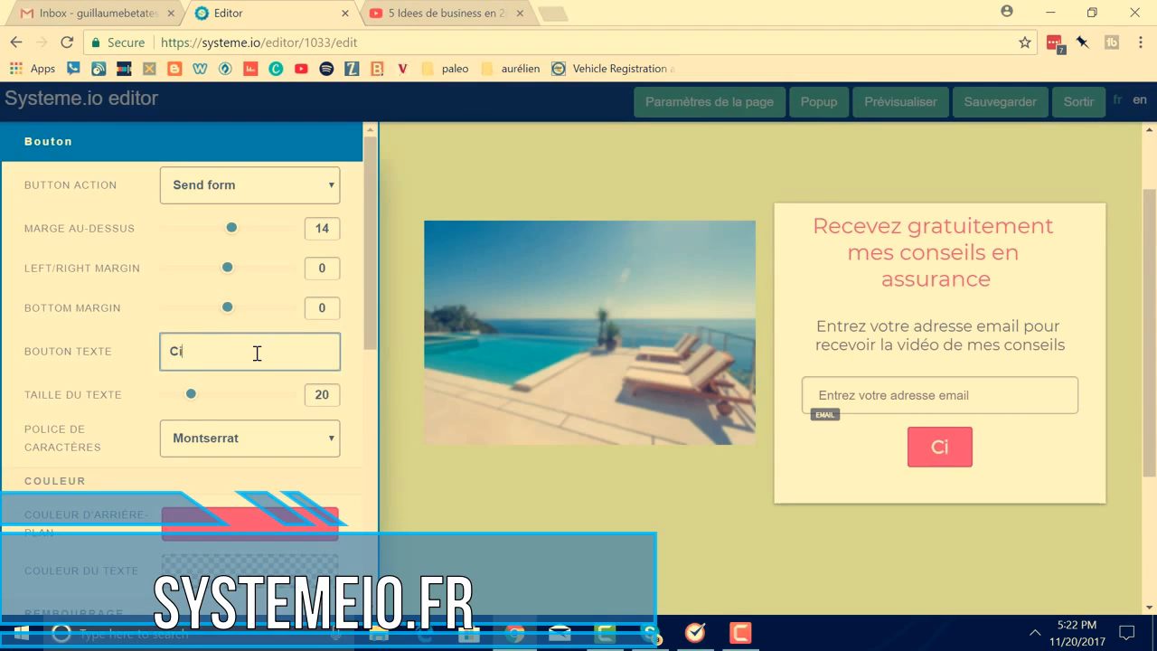
pyautogui.write('liq')
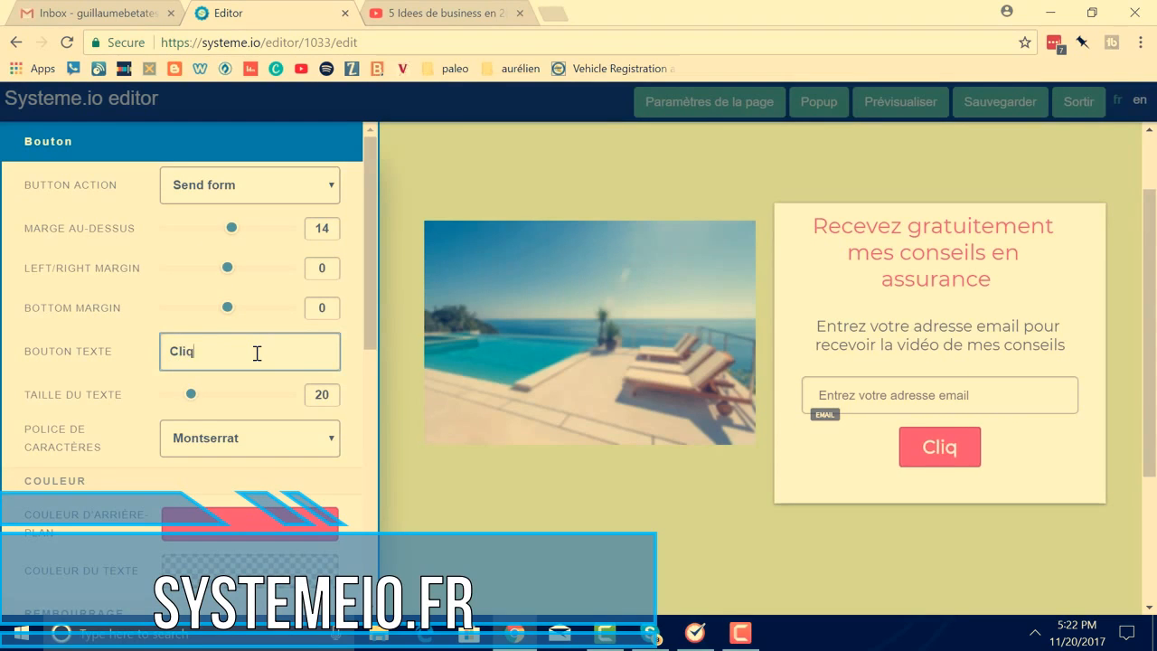
pyautogui.write('uez pour recebvoir')
pyautogui.press('BackSpace')
pyautogui.press('BackSpace')
pyautogui.press('BackSpace')
pyautogui.press('BackSpace')
pyautogui.press('BackSpace')
pyautogui.write('voir ma ')
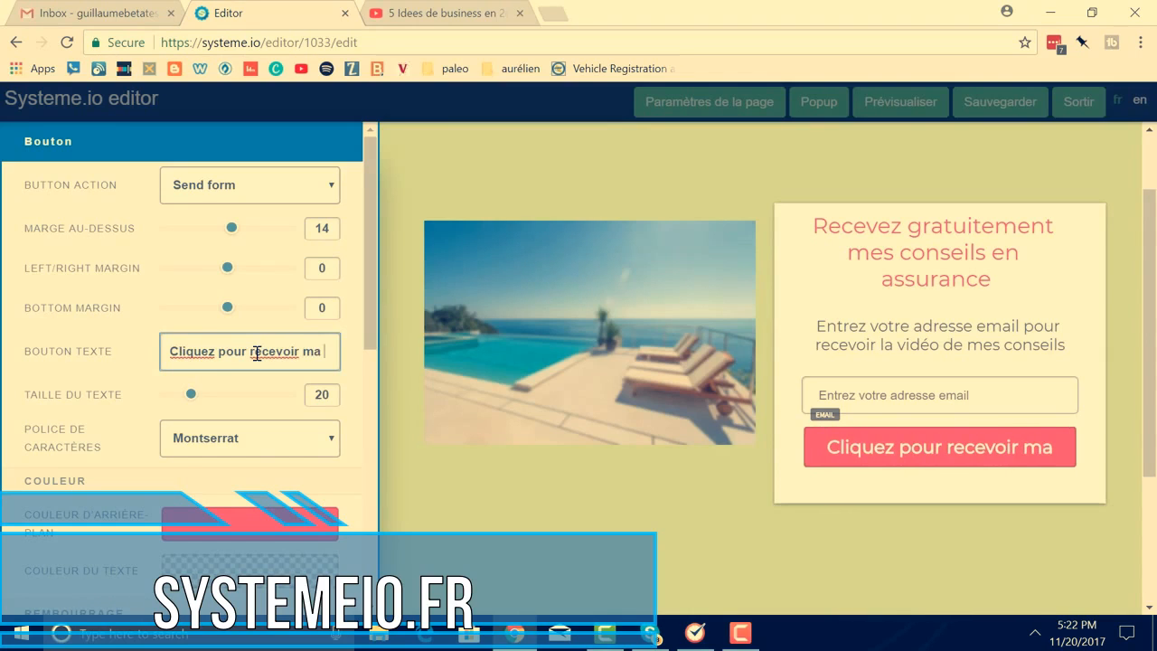
pyautogui.write('vidéo')
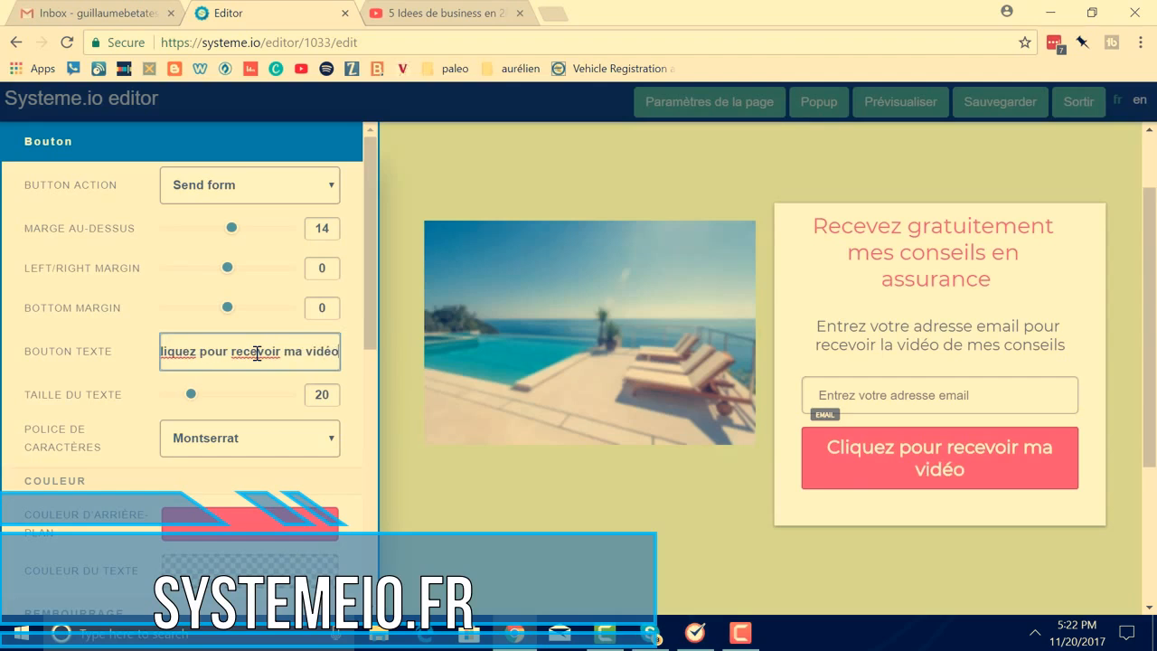
pyautogui.click(998, 494)
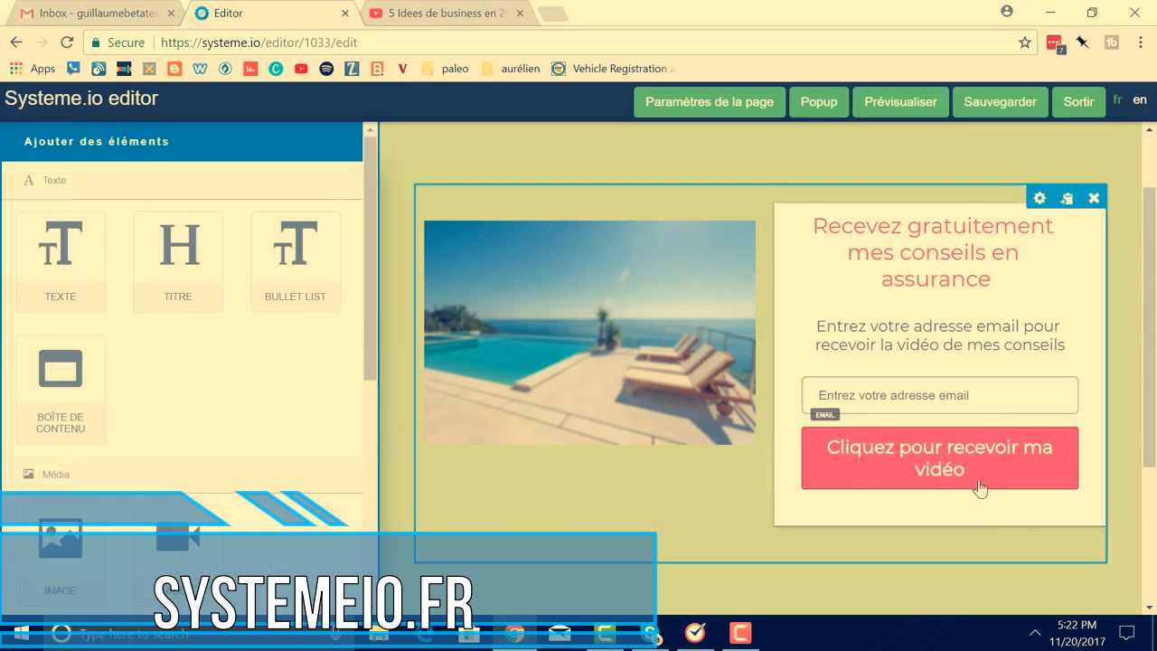
# Set the red button's margins to top 25, sides 3 and bottom -23
pyautogui.click(1011, 419)
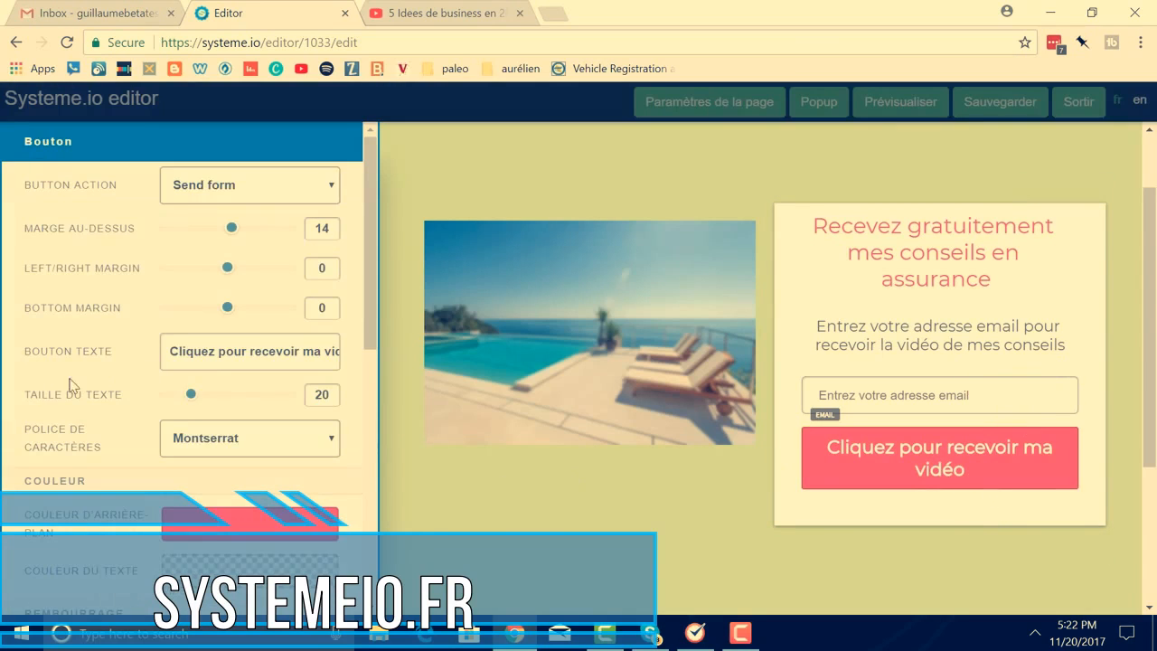
pyautogui.moveTo(226, 269)
pyautogui.mouseDown()
pyautogui.moveTo(245, 272)
pyautogui.moveTo(229, 274)
pyautogui.mouseUp()
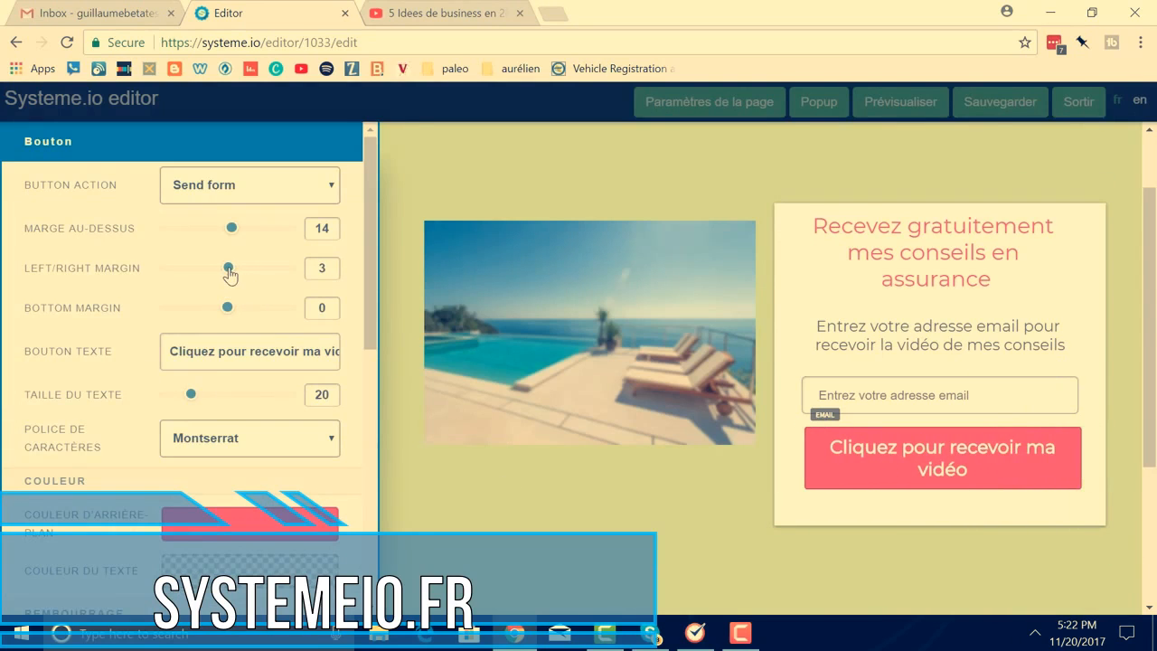
pyautogui.moveTo(231, 230)
pyautogui.mouseDown()
pyautogui.moveTo(269, 229)
pyautogui.moveTo(236, 237)
pyautogui.mouseUp()
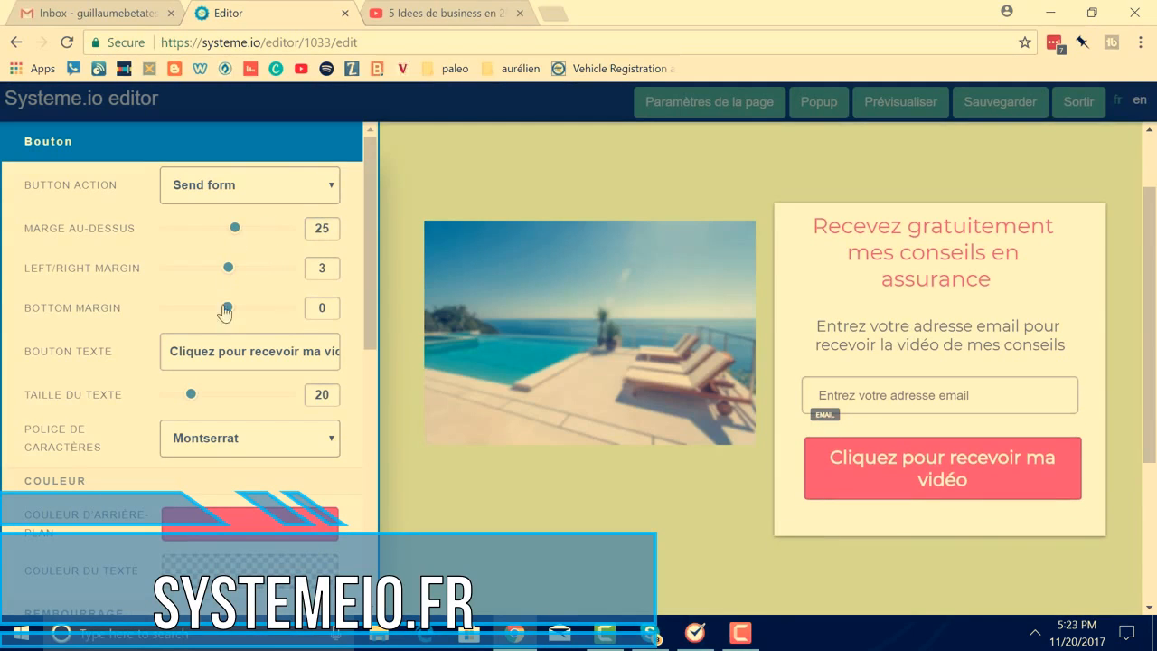
pyautogui.moveTo(227, 308)
pyautogui.mouseDown()
pyautogui.moveTo(215, 313)
pyautogui.moveTo(255, 309)
pyautogui.moveTo(223, 313)
pyautogui.mouseUp()
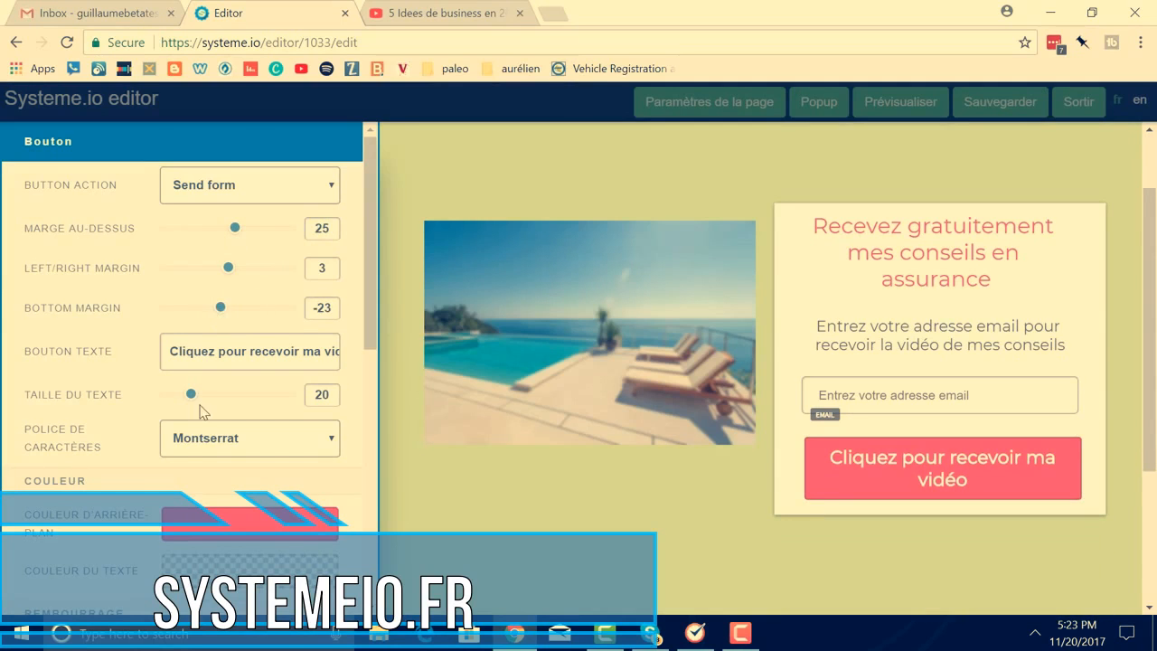
pyautogui.scroll(-3, 199, 398)
# Give the button padding of 15 above, 15 below and 36 on the sides
pyautogui.moveTo(165, 381); pyautogui.dragTo(187, 384)
pyautogui.moveTo(169, 432); pyautogui.dragTo(184, 432)
pyautogui.moveTo(172, 476); pyautogui.dragTo(211, 476)
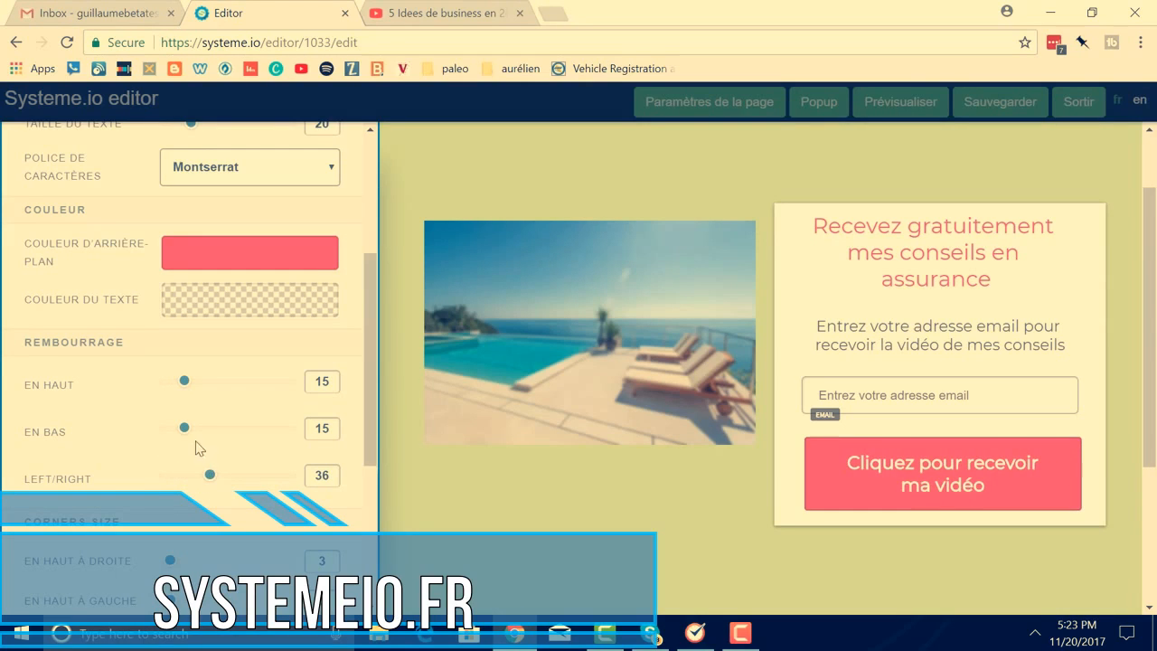
pyautogui.scroll(-2, 255, 437)
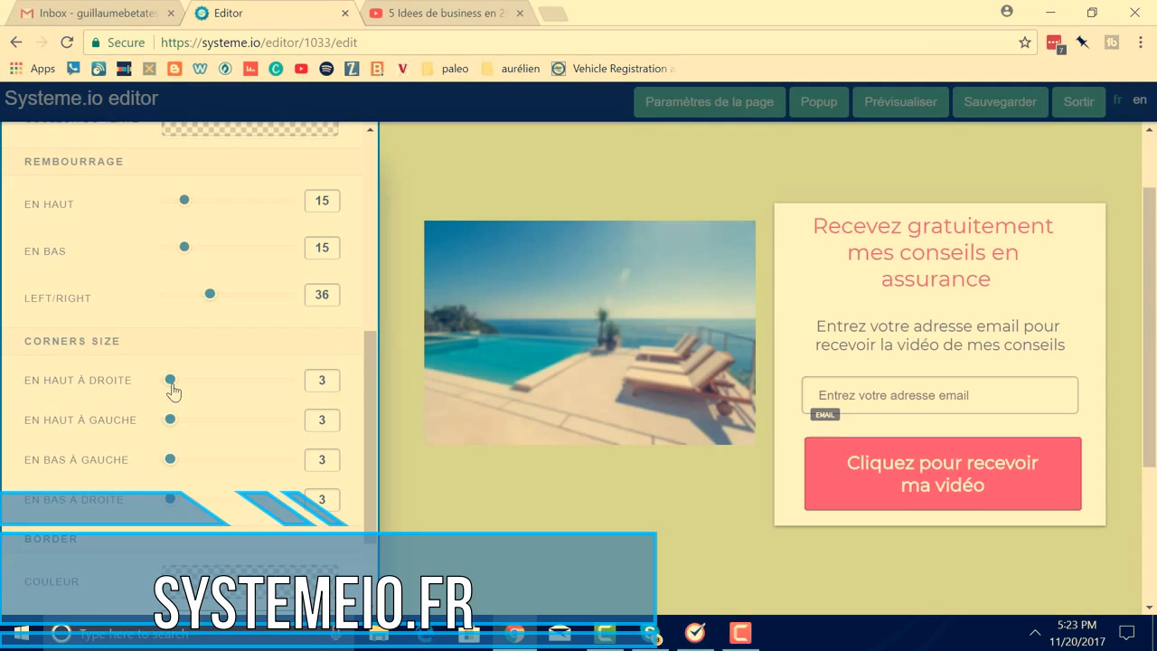
# Increase the button's rounding on the top-right, top-left and bottom-left corners
pyautogui.moveTo(173, 385); pyautogui.dragTo(180, 385)
pyautogui.moveTo(171, 421); pyautogui.dragTo(175, 421)
pyautogui.moveTo(170, 460); pyautogui.dragTo(173, 461)
pyautogui.scroll(-2, 226, 506)
pyautogui.scroll(7, 233, 498)
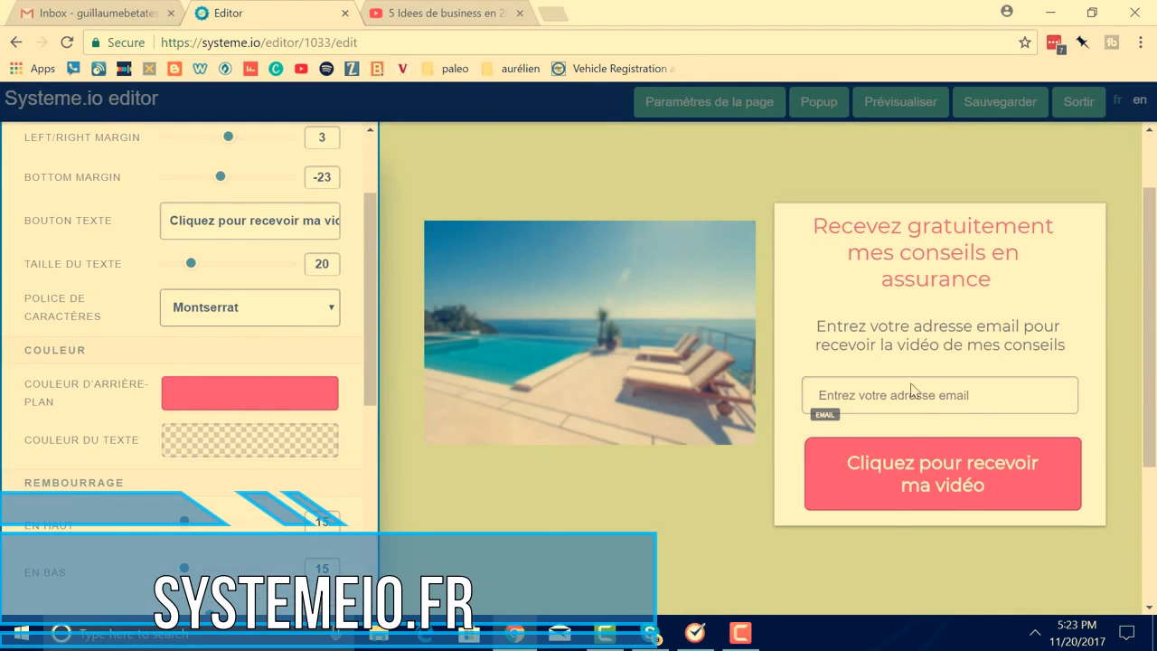
pyautogui.click(968, 407)
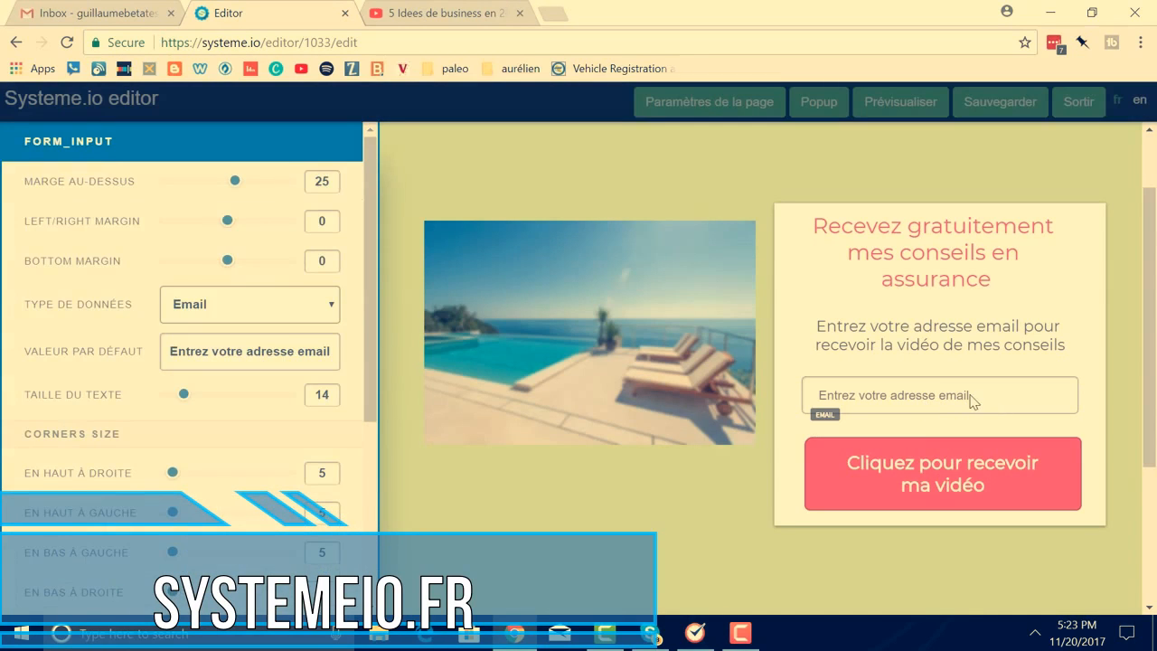
pyautogui.click(954, 482)
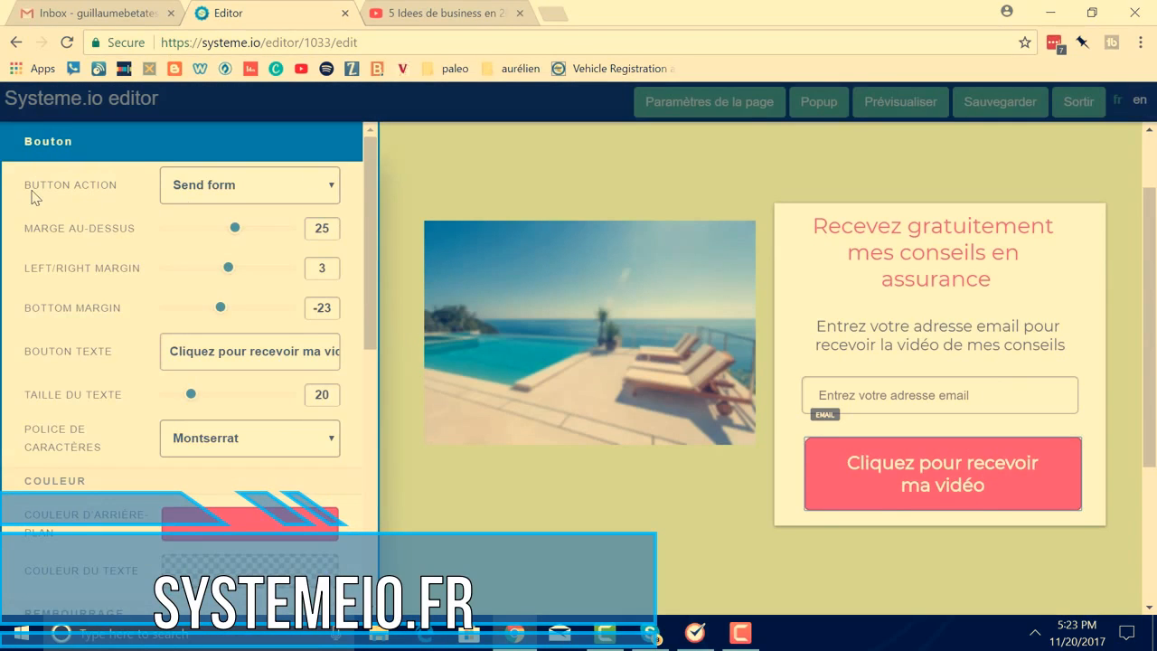
# Set the red button's action to Open URL with the copied 5 Idees de business YouTube link
pyautogui.click(334, 193)
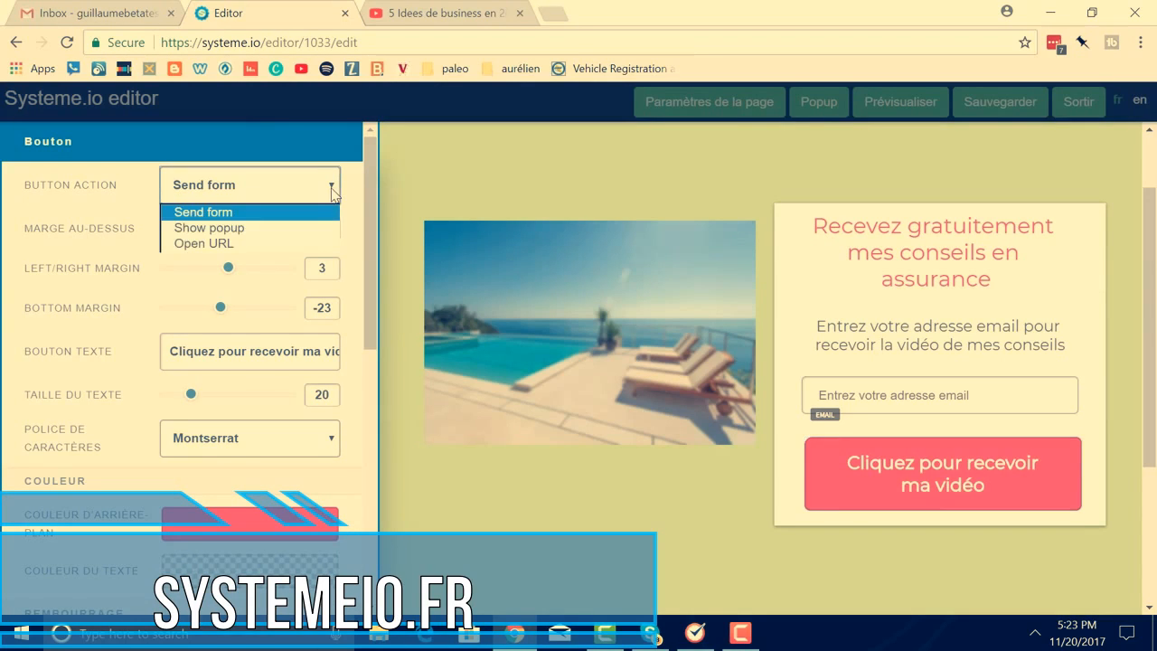
pyautogui.click(259, 244)
pyautogui.click(415, 14)
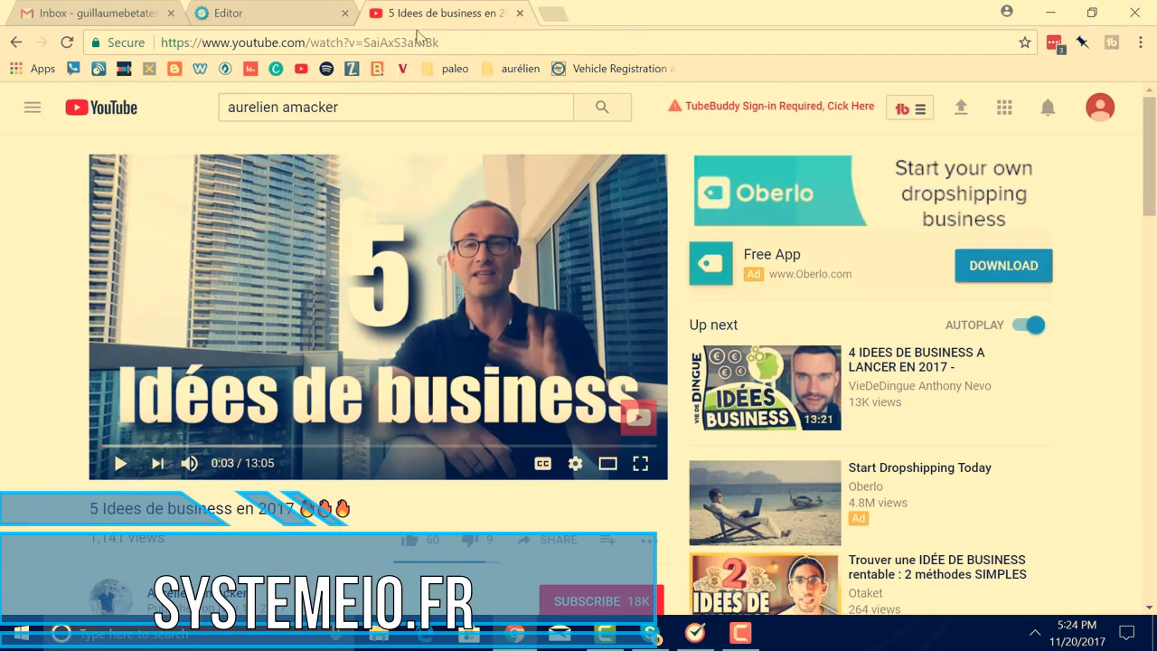
pyautogui.click(447, 45)
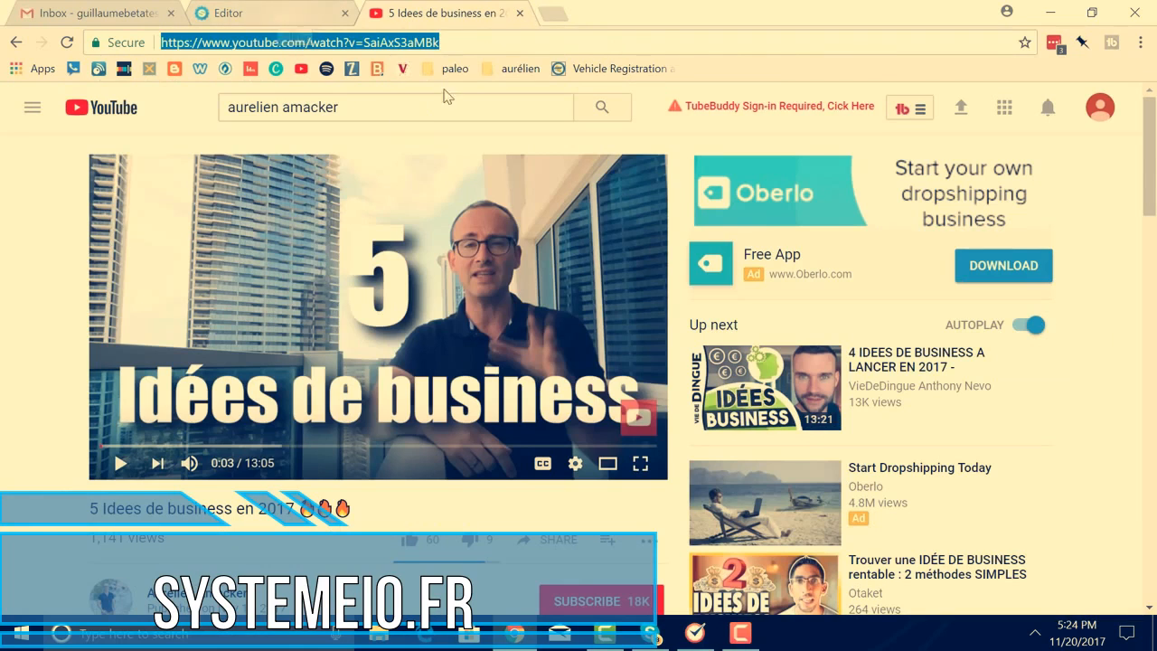
pyautogui.click(301, 20)
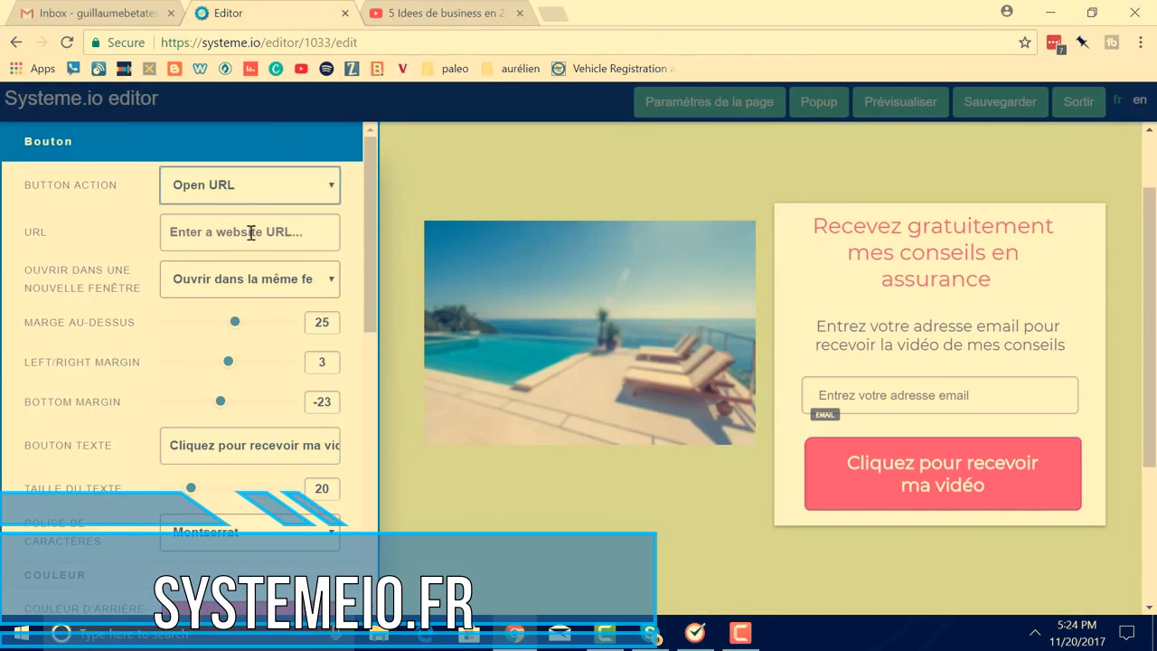
pyautogui.click(297, 232)
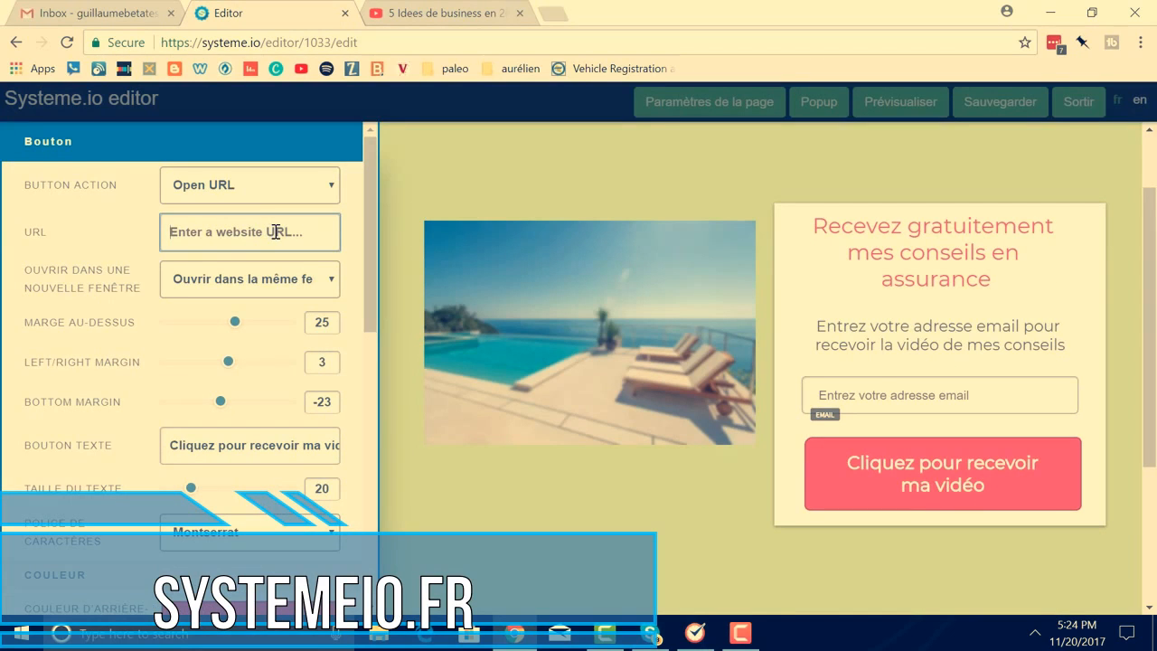
pyautogui.hotkey('ctrl', 'v')
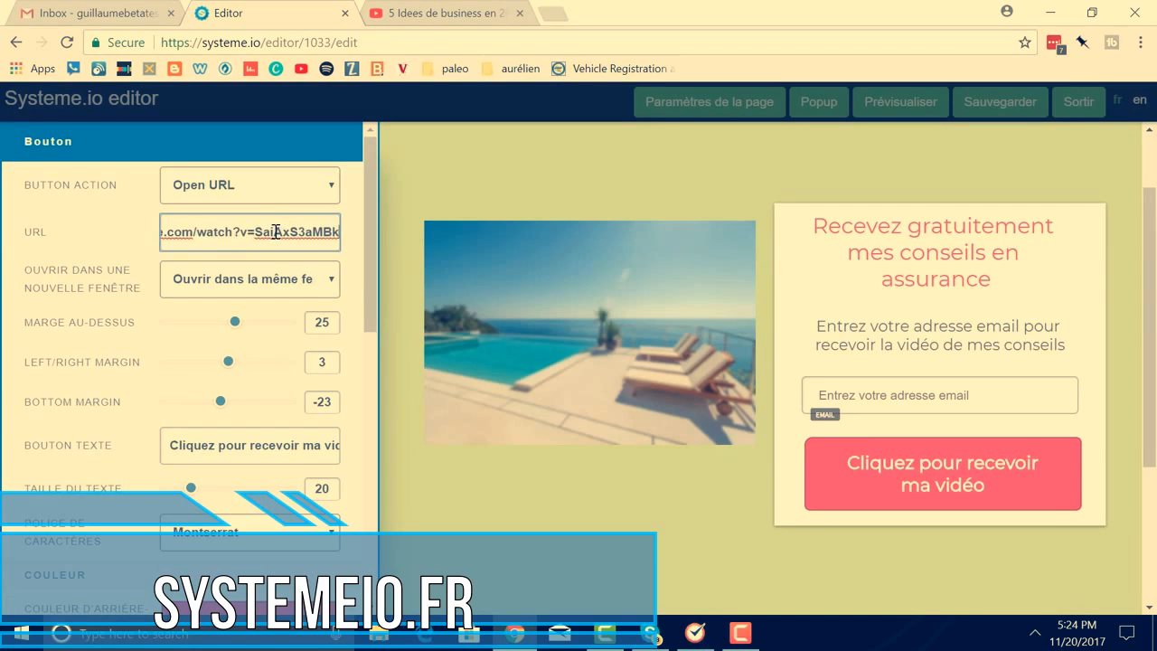
# Keep the link opening in the same window, close the button settings, and save the page
pyautogui.click(332, 282)
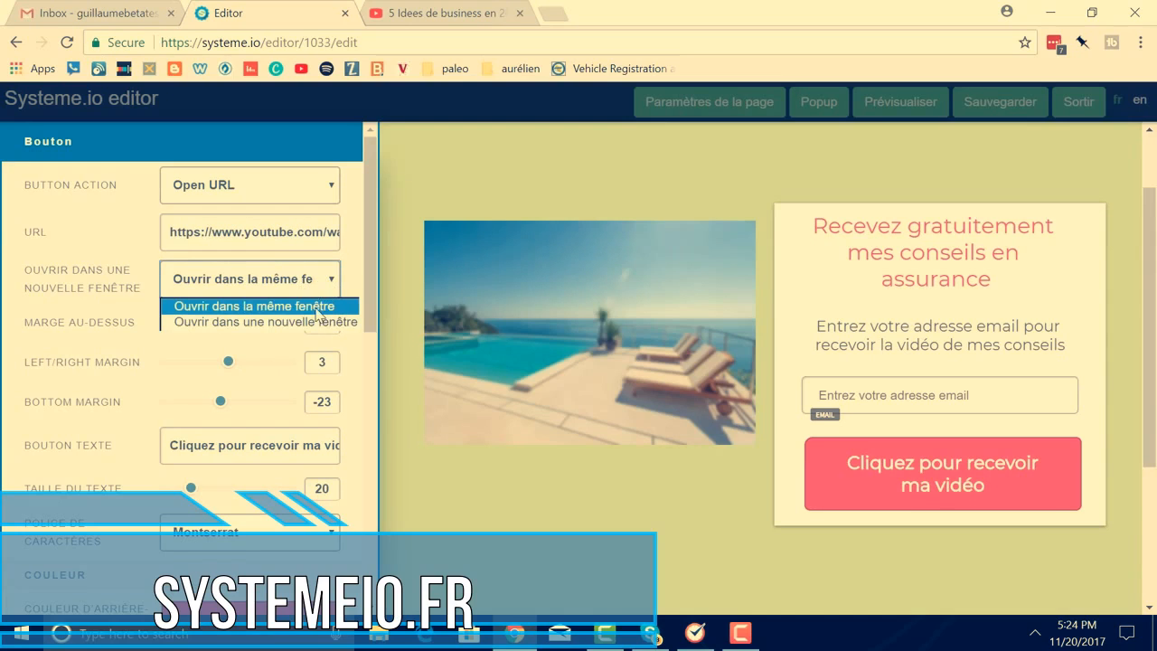
pyautogui.click(316, 308)
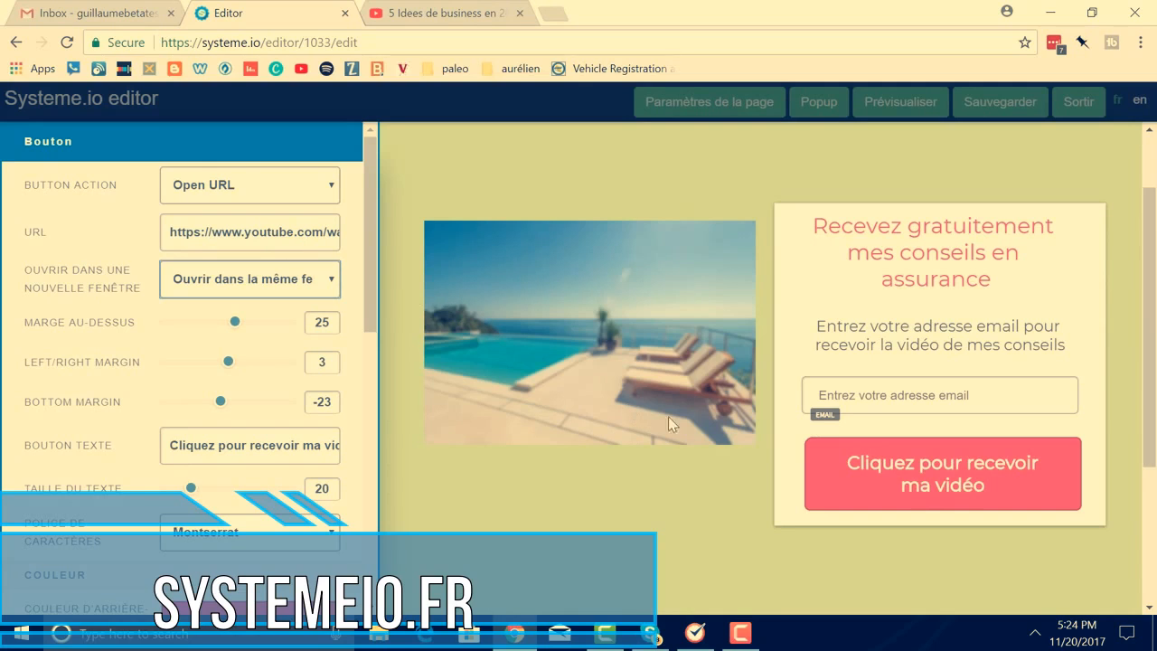
pyautogui.click(574, 174)
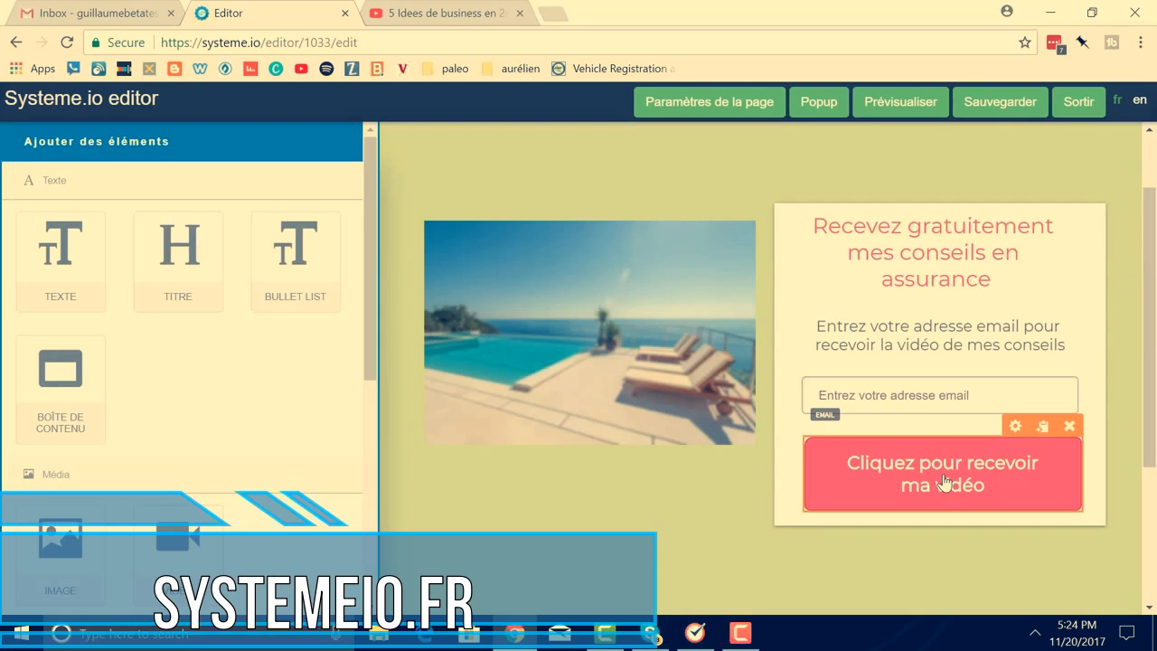
pyautogui.click(1001, 103)
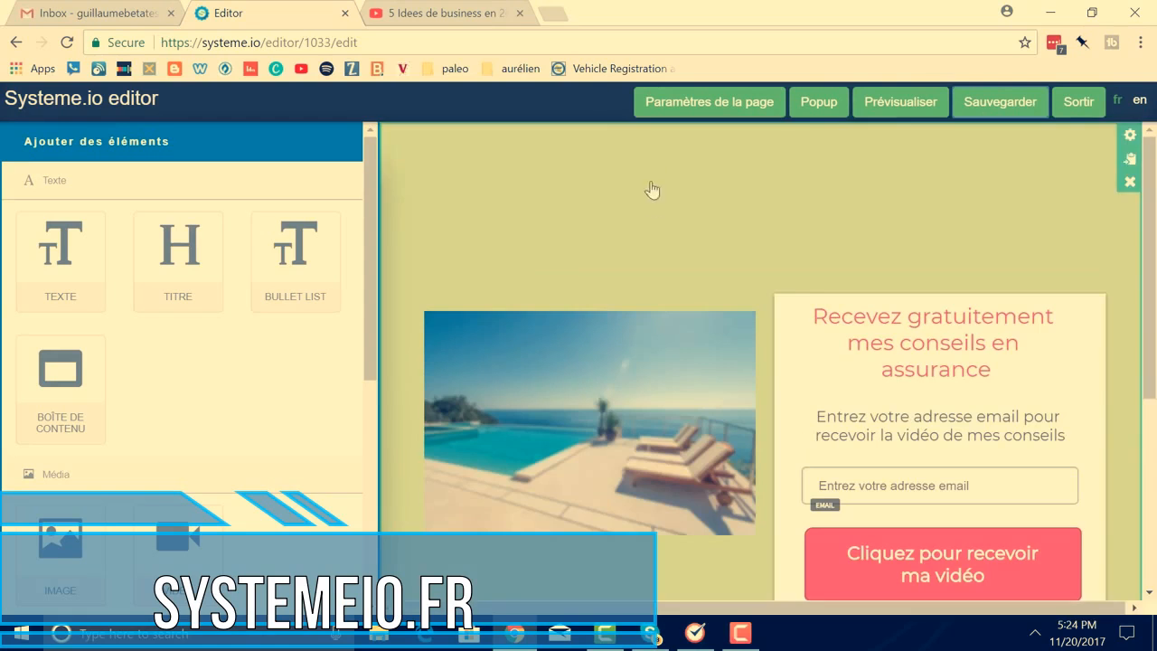
# Exit the editor, preview Mes conseils en assurance from the capture-page list, then close the preview
pyautogui.click(1078, 107)
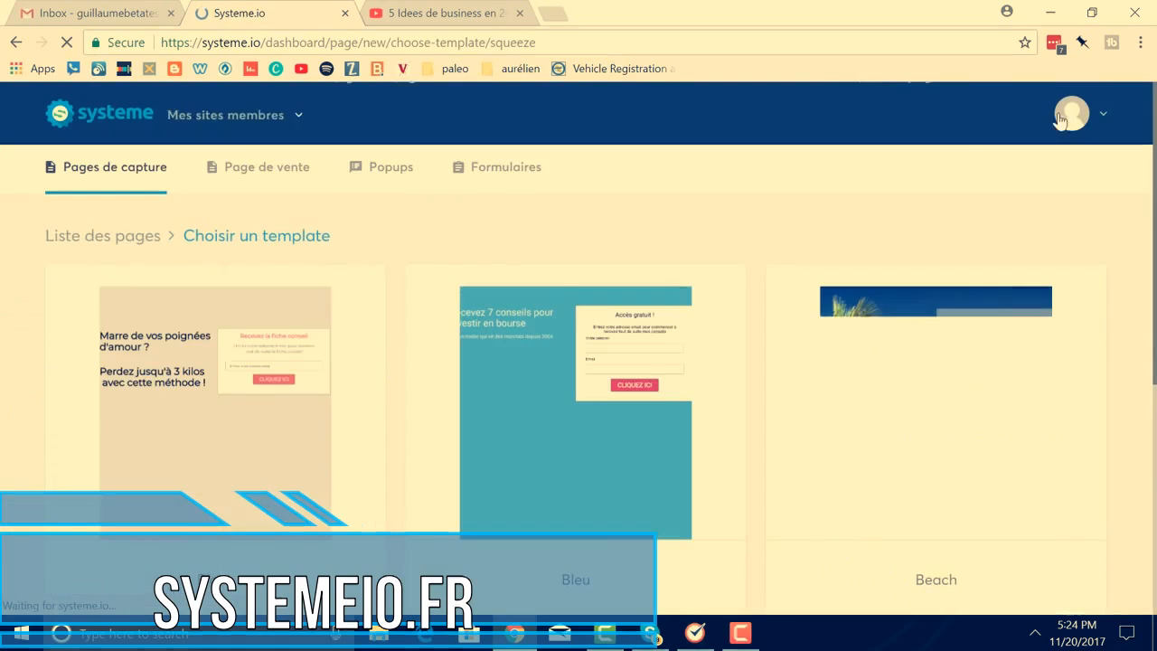
pyautogui.click(102, 249)
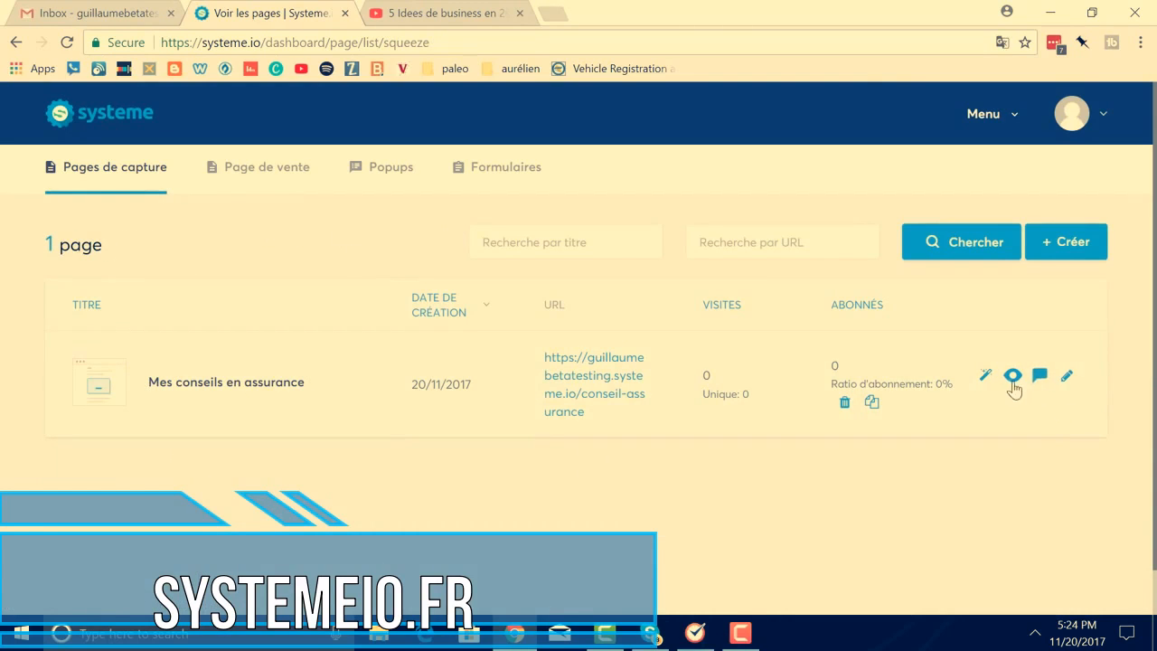
pyautogui.click(1013, 378)
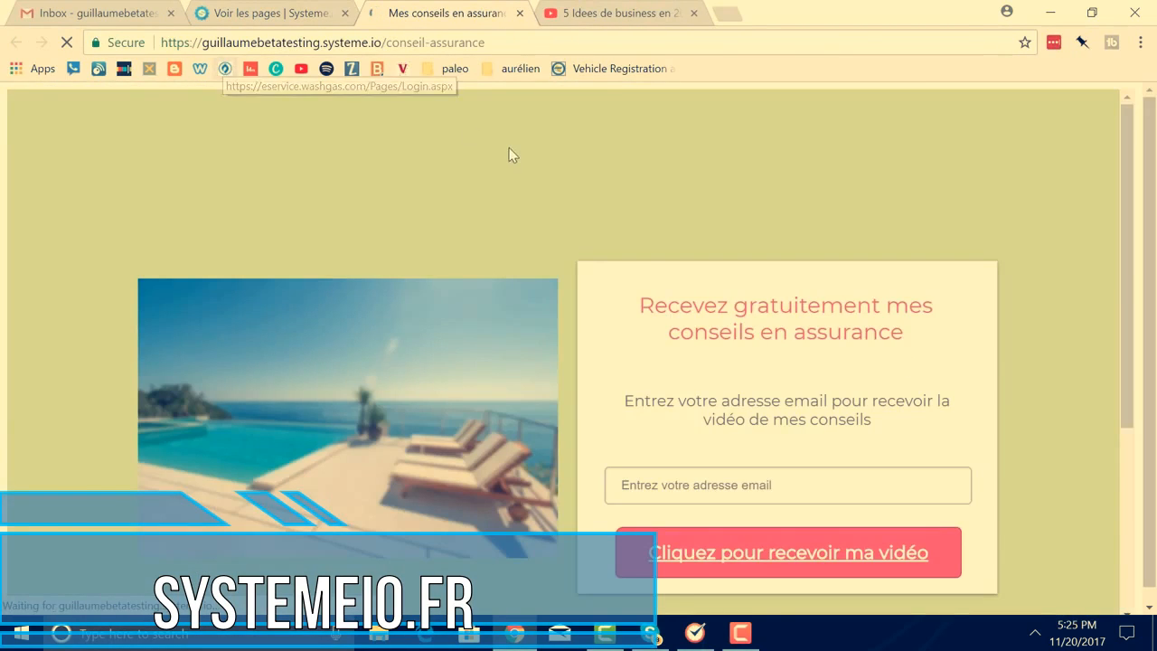
pyautogui.click(520, 14)
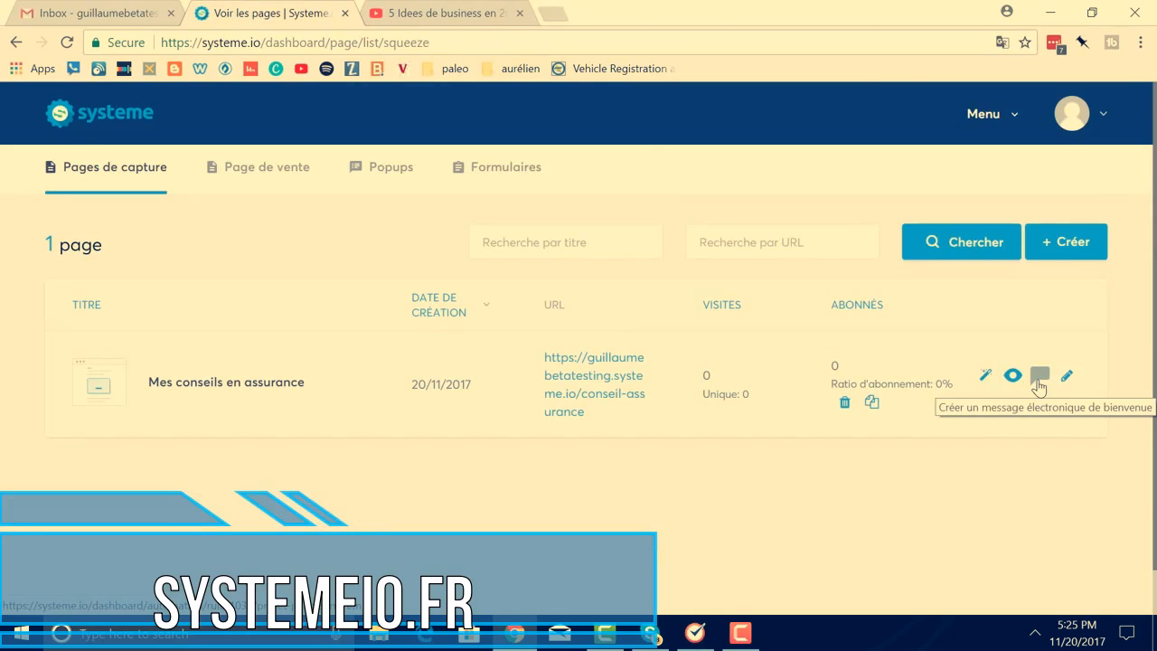
# Start a new automation rule with a single Formulaire souscrit trigger
pyautogui.click(1037, 384)
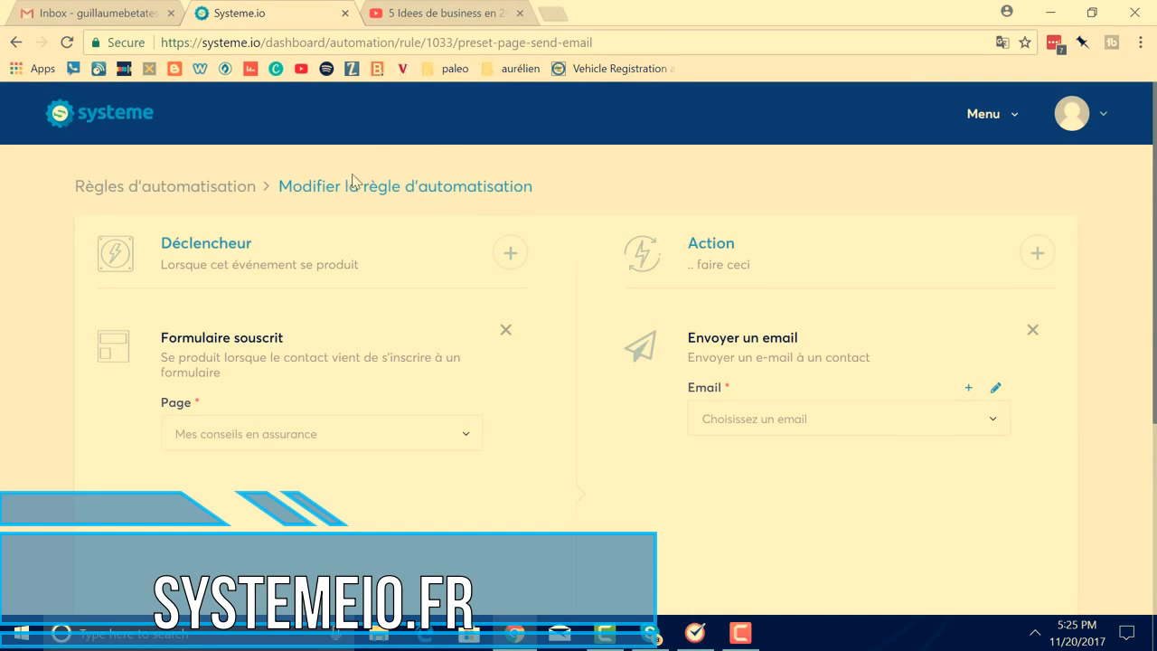
pyautogui.click(992, 128)
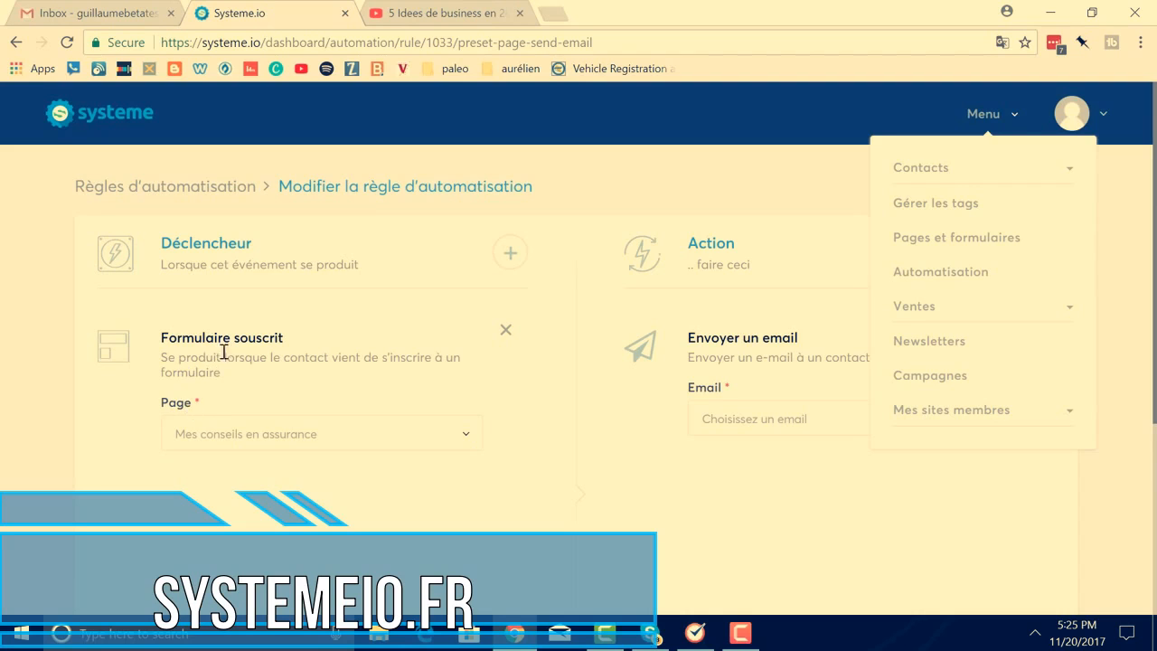
pyautogui.click(509, 257)
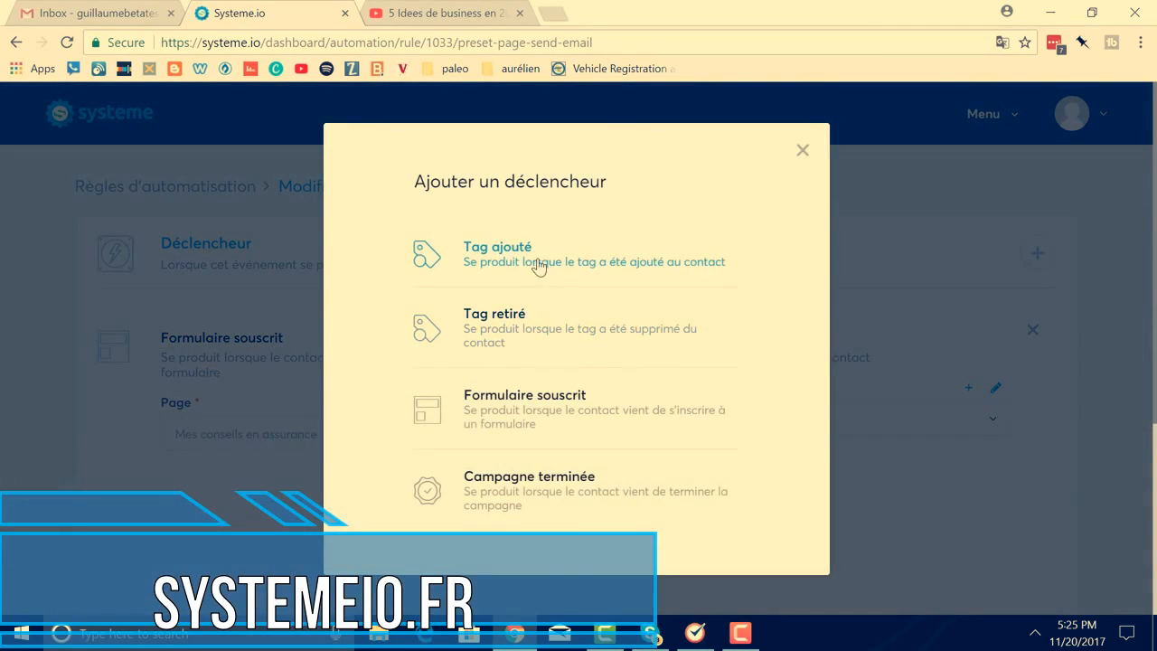
pyautogui.click(522, 416)
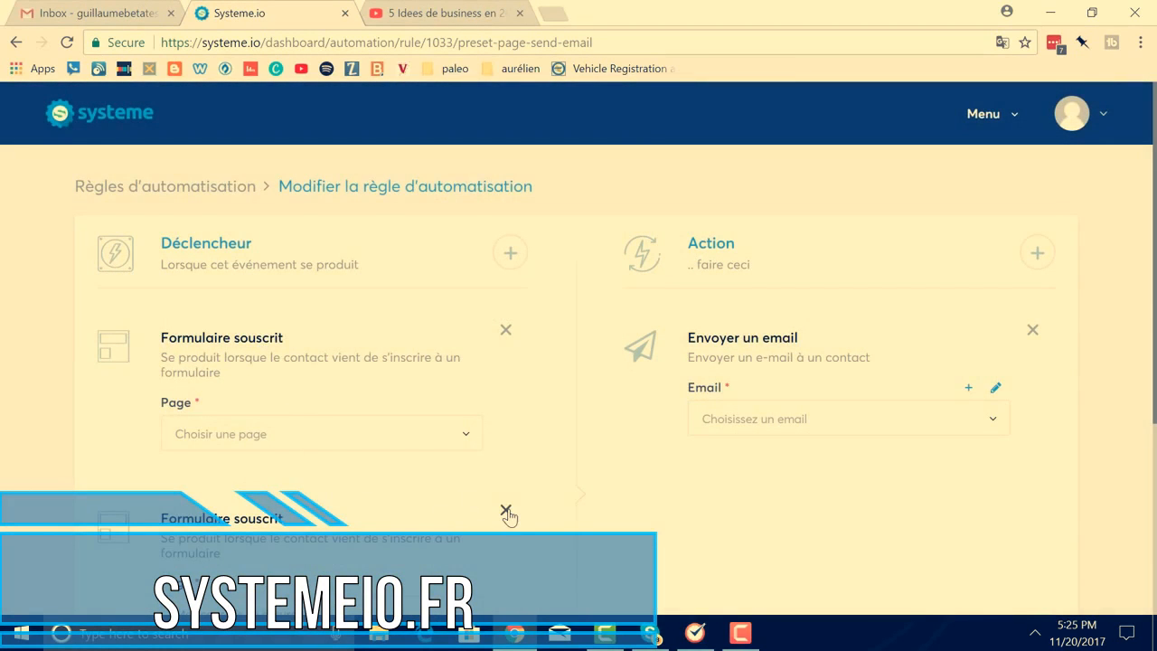
pyautogui.click(506, 512)
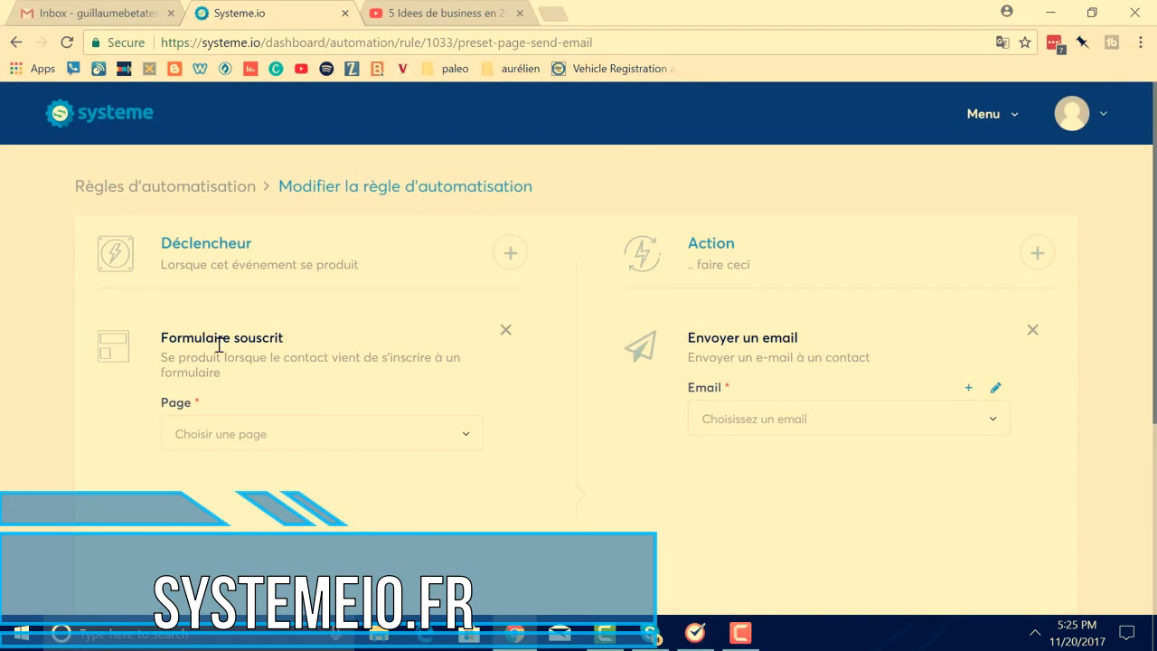
# Set the trigger page to Mes conseils en assurance and the action email to Voici ton cadeau !
pyautogui.click(466, 437)
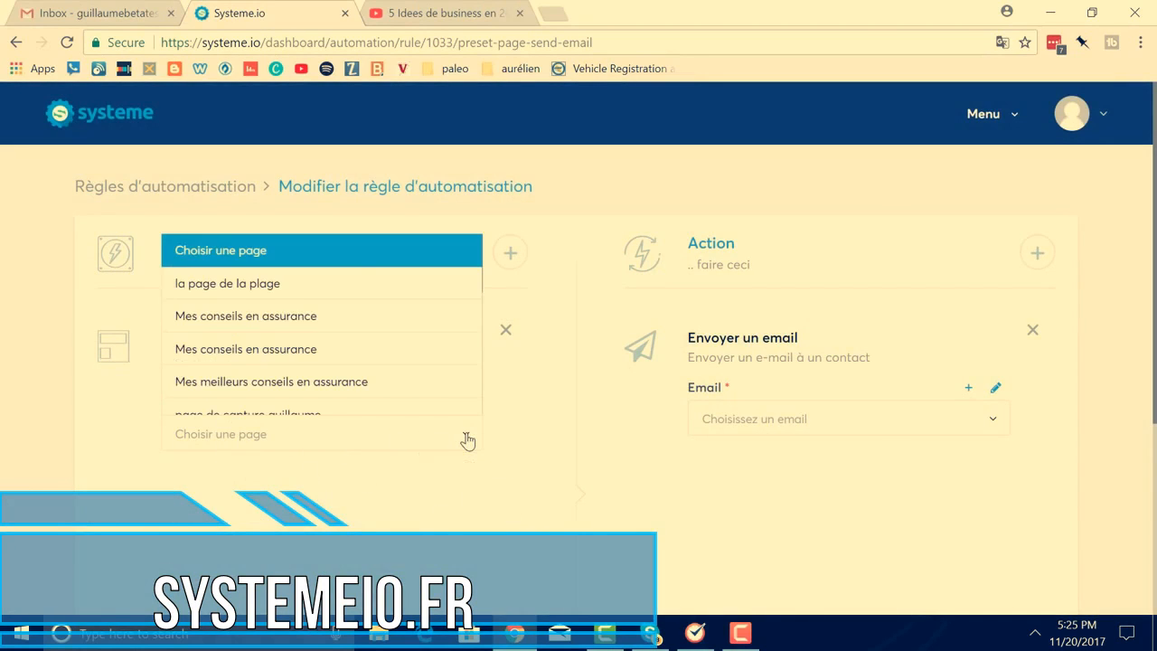
pyautogui.click(362, 332)
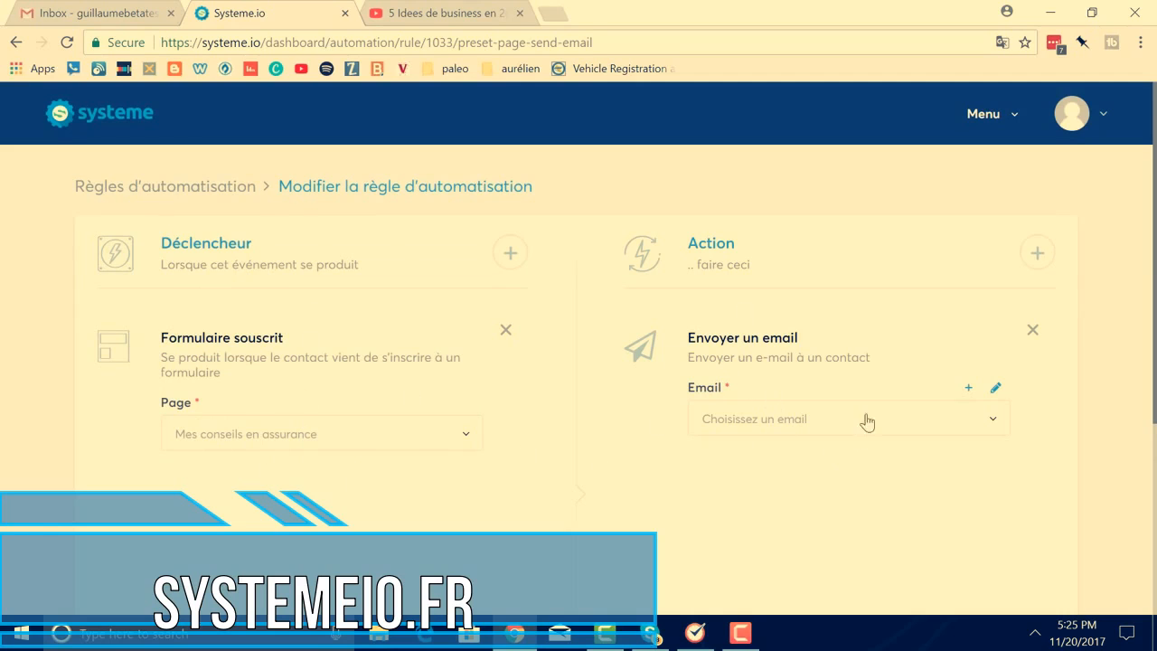
pyautogui.click(994, 429)
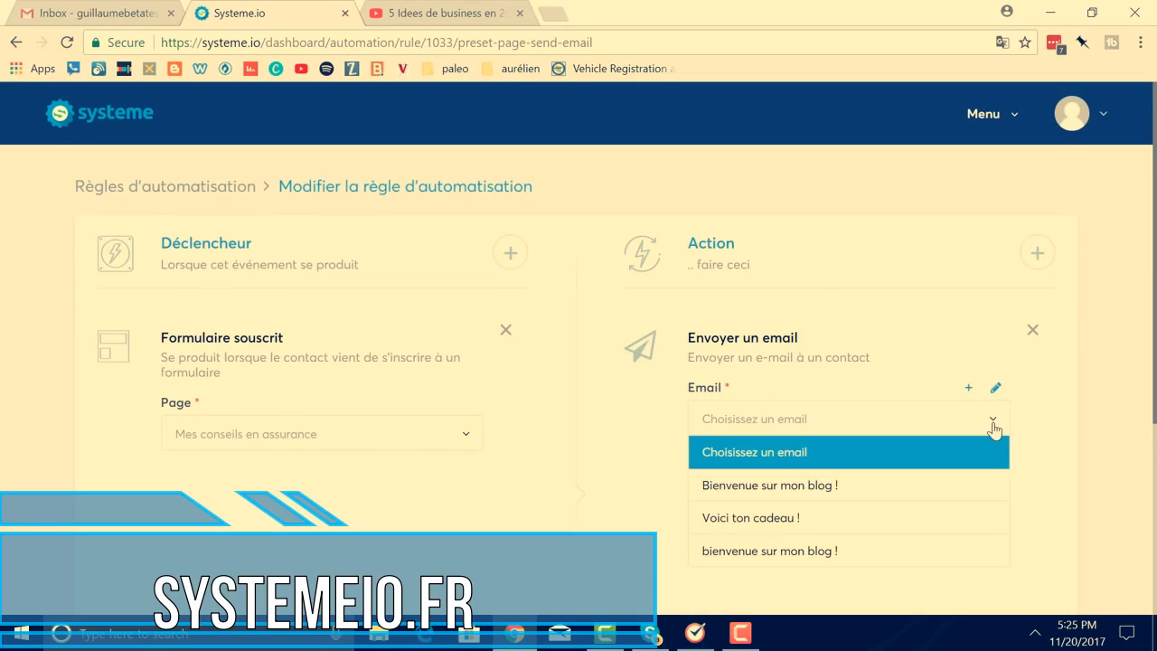
pyautogui.click(954, 522)
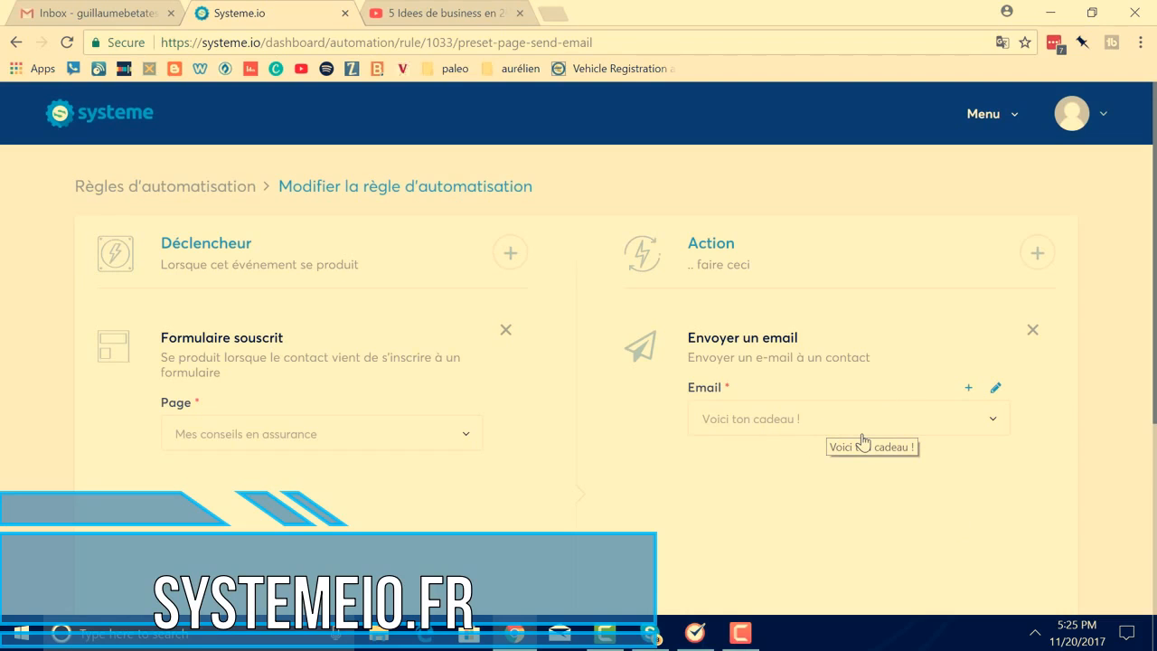
# Review the Voici ton cadeau ! email without changes, then save the automation rule
pyautogui.click(996, 389)
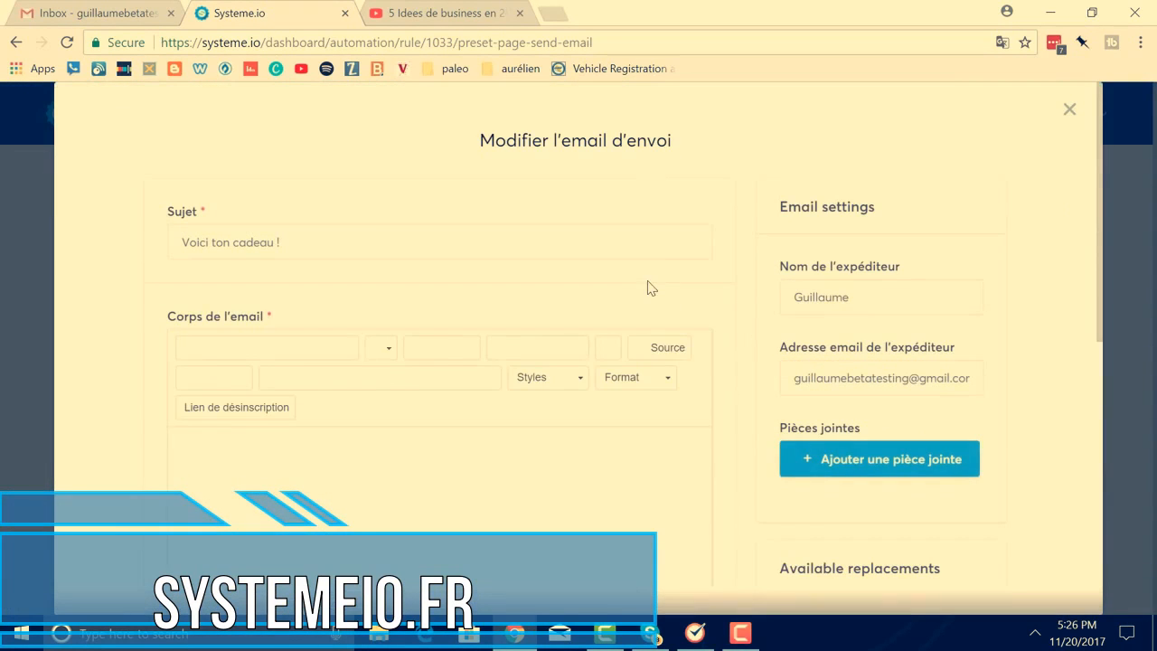
pyautogui.scroll(-1, 639, 277)
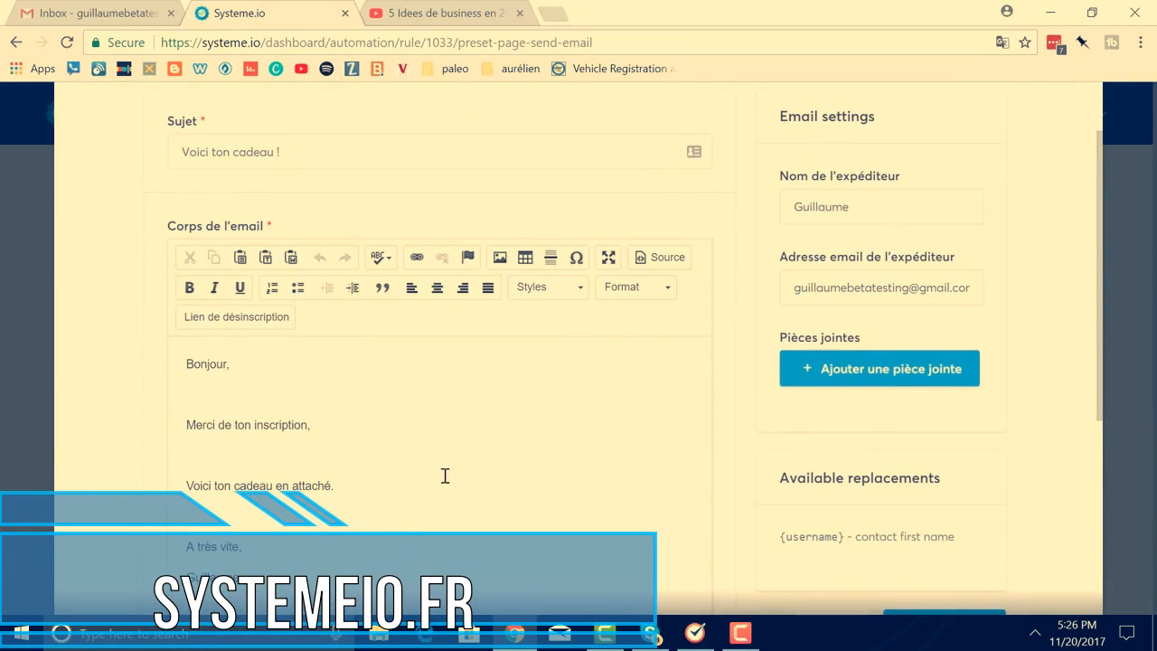
pyautogui.scroll(-1, 543, 452)
pyautogui.scroll(2, 587, 438)
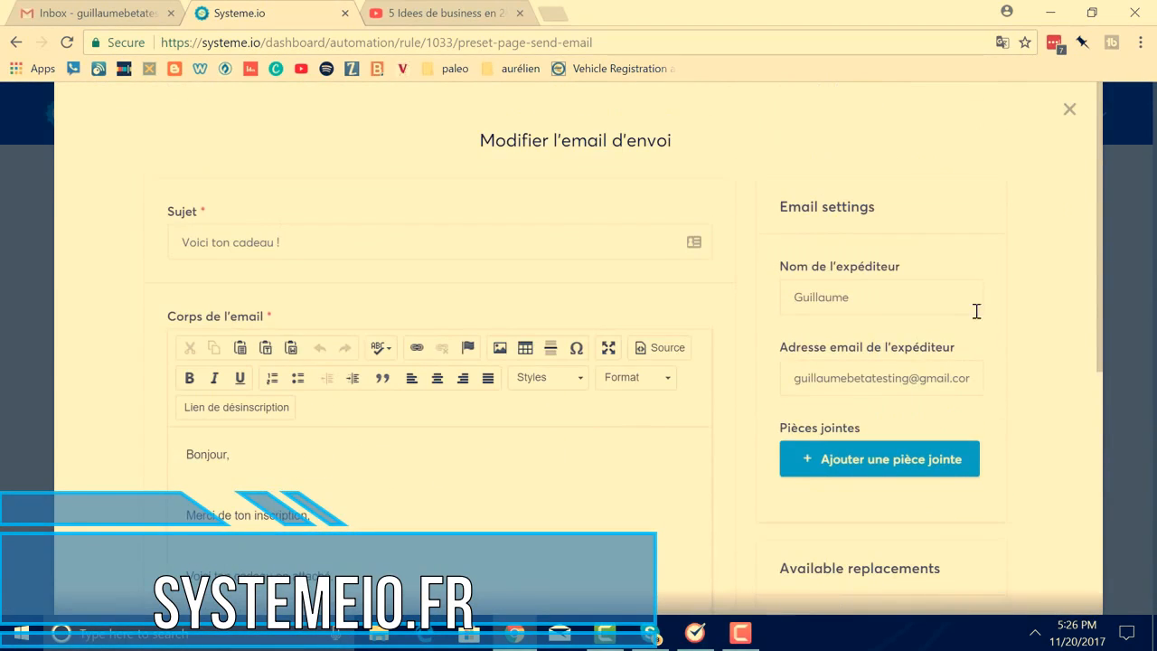
pyautogui.click(1068, 109)
pyautogui.scroll(-3, 964, 379)
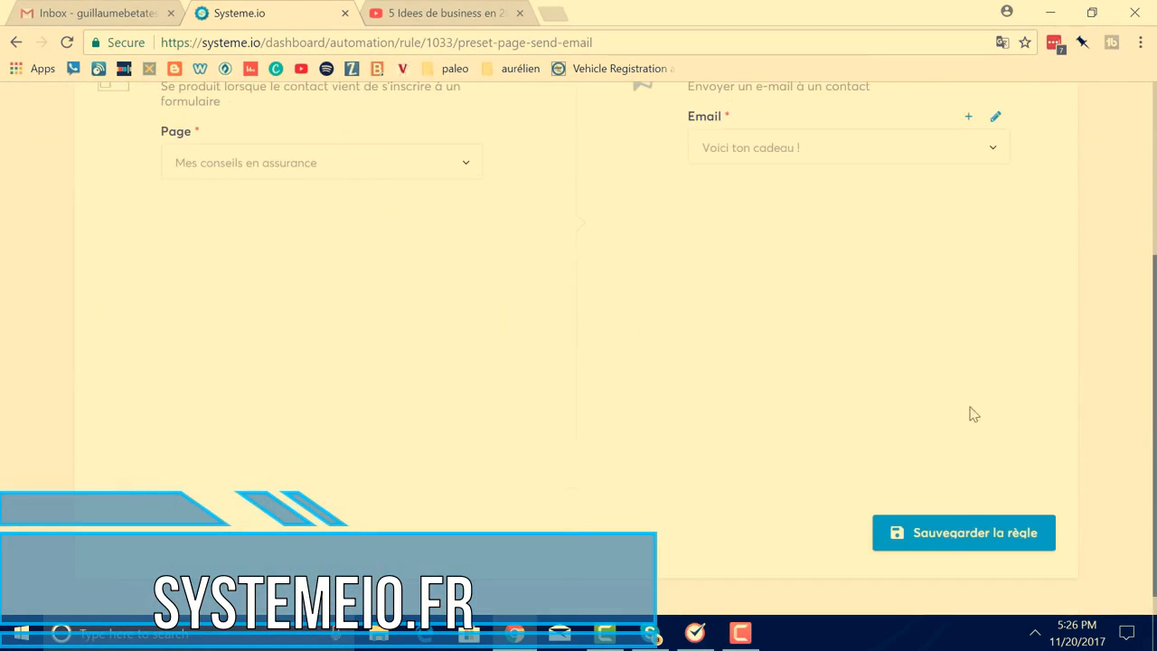
pyautogui.click(940, 541)
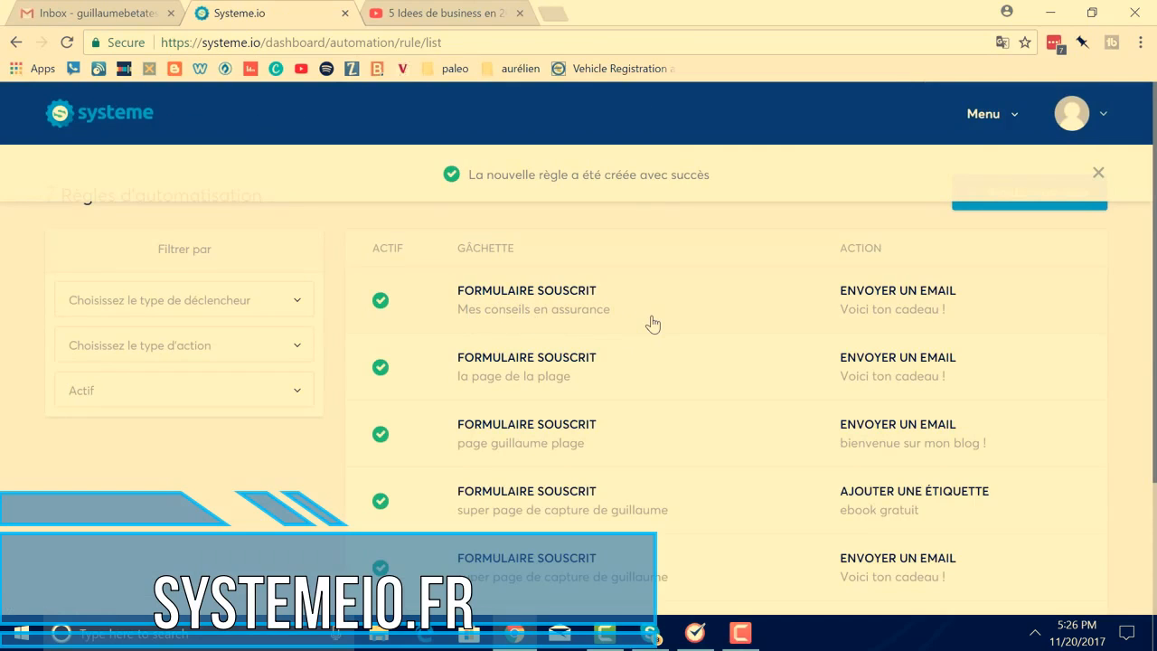
# Go to Pages et formulaires and open the live Mes conseils en assurance page in a new tab
pyautogui.click(562, 15)
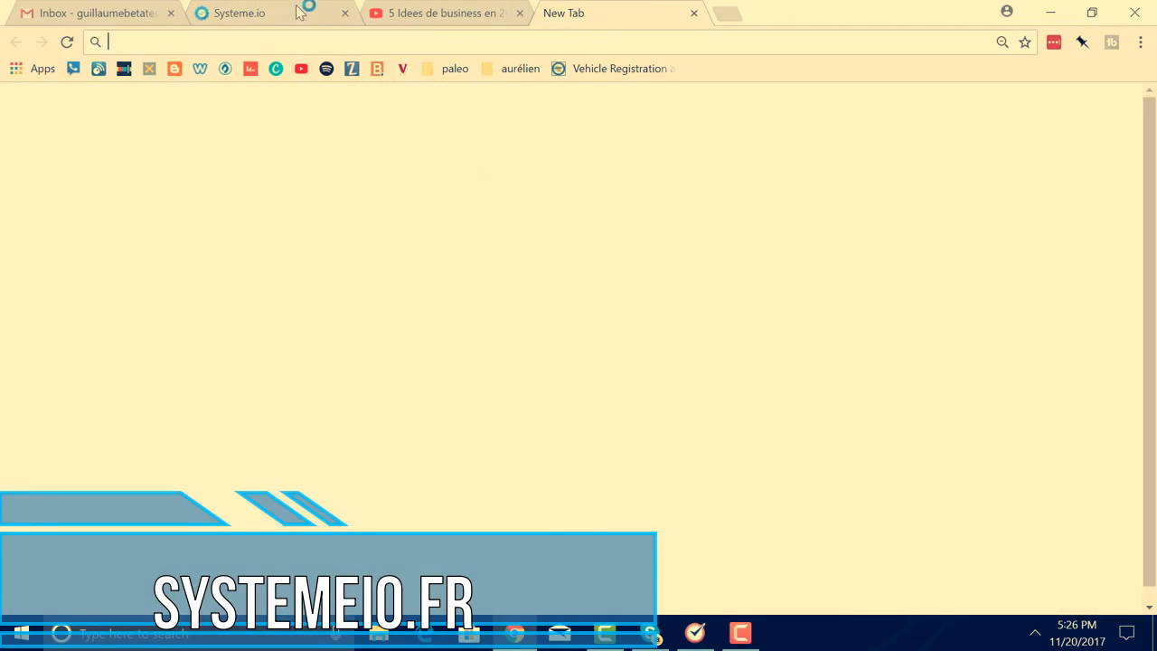
pyautogui.click(298, 11)
pyautogui.click(663, 13)
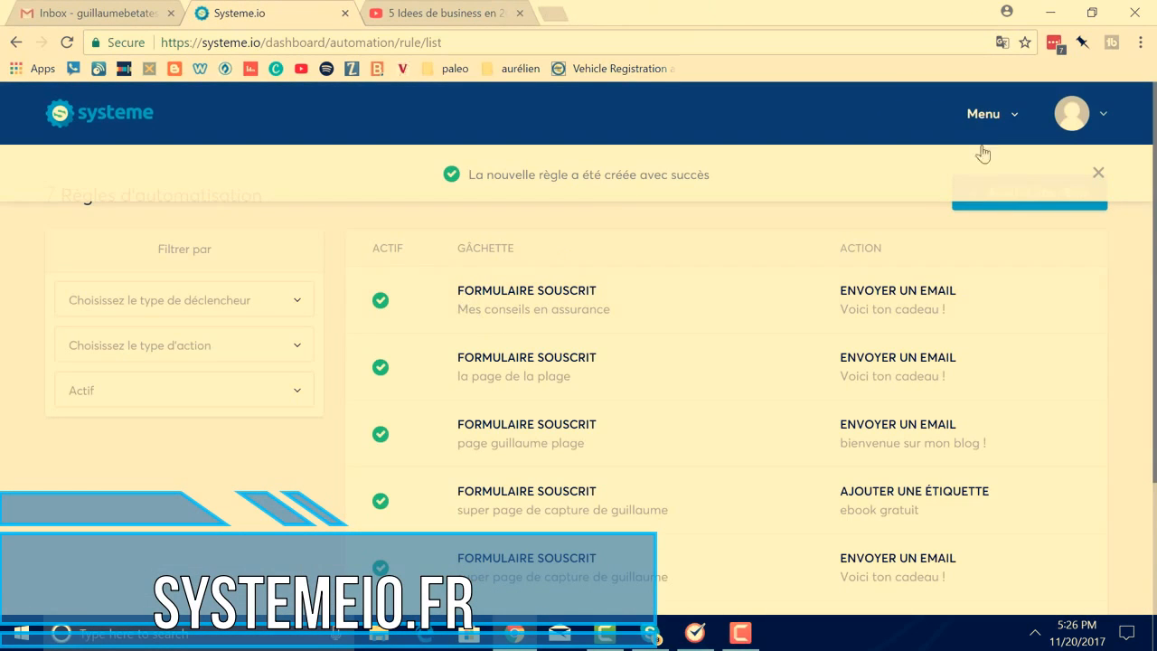
pyautogui.click(988, 116)
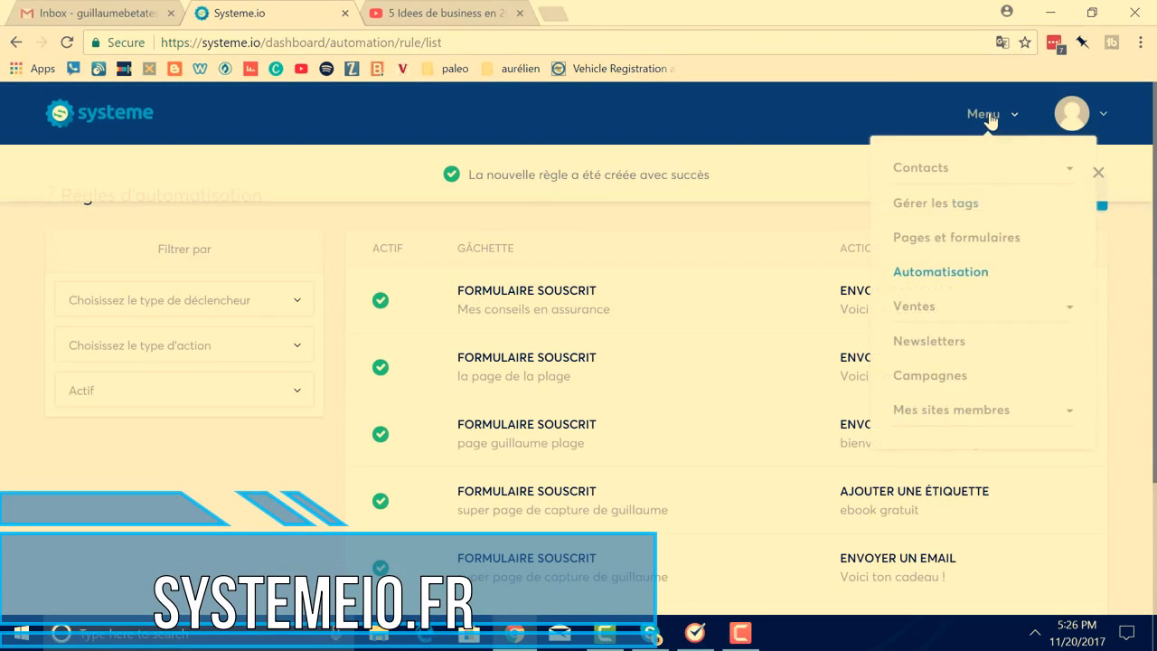
pyautogui.click(926, 240)
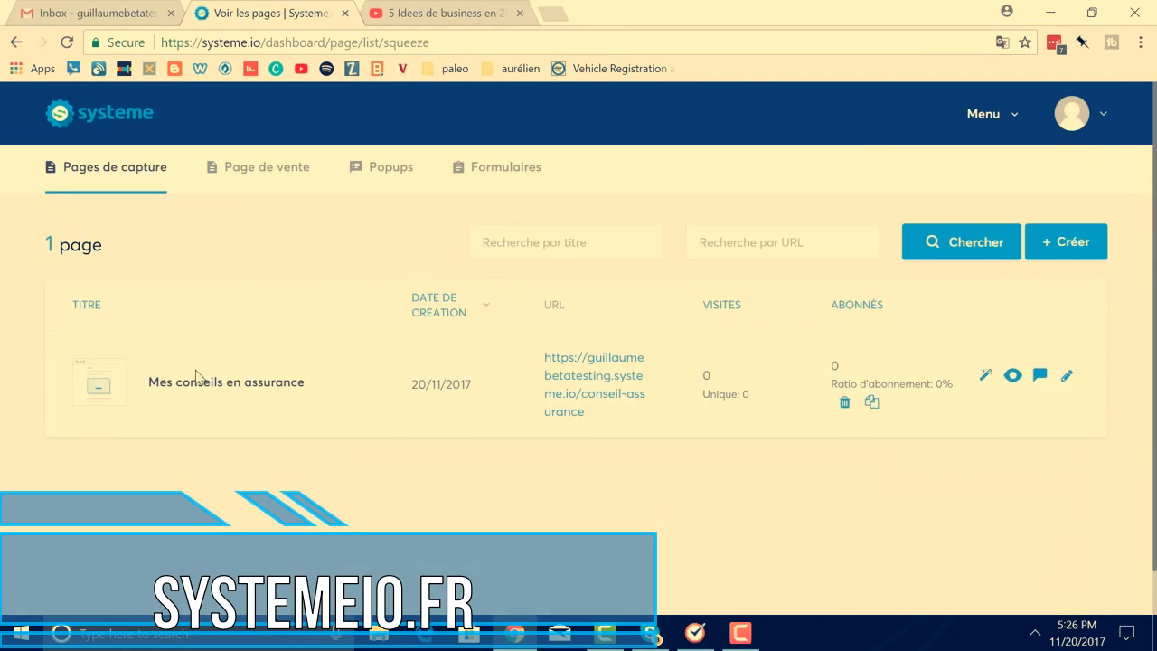
pyautogui.click(568, 397)
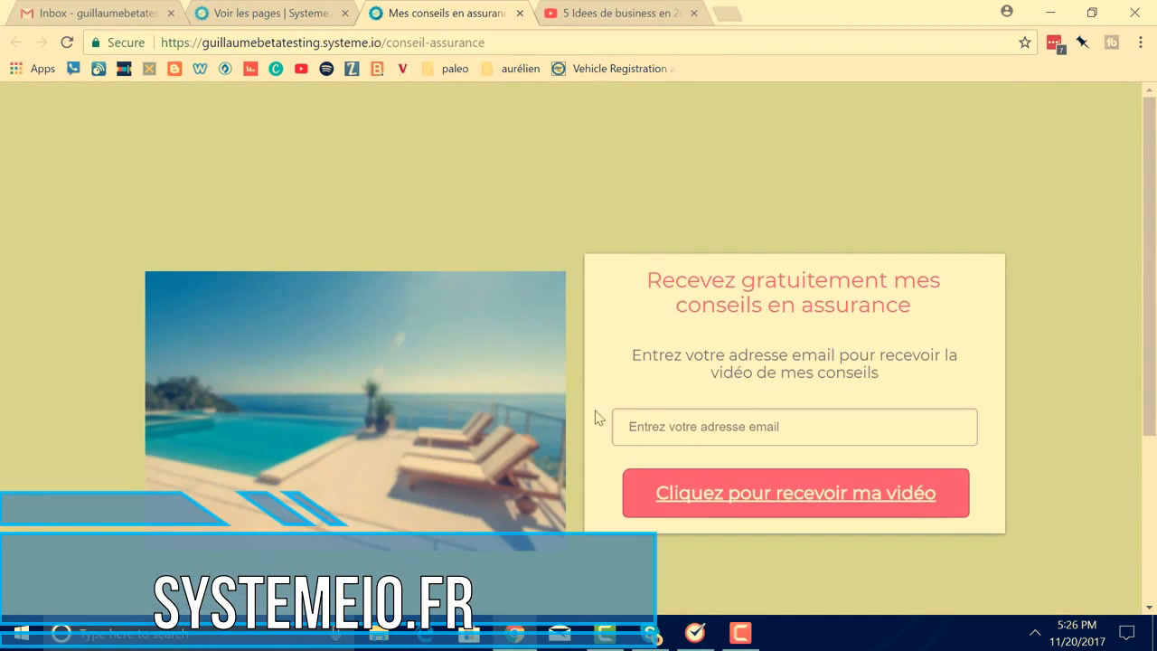
# Submit a test email address through Cliquez pour recevoir ma vidéo, then pause the YouTube video that opens
pyautogui.click(630, 431)
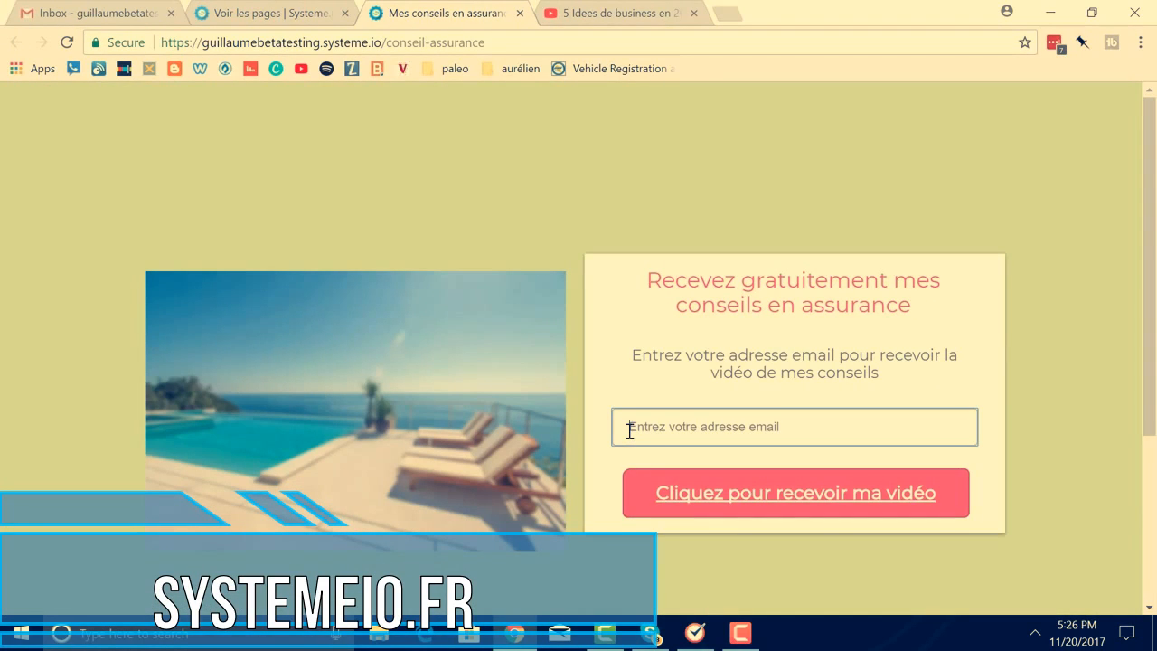
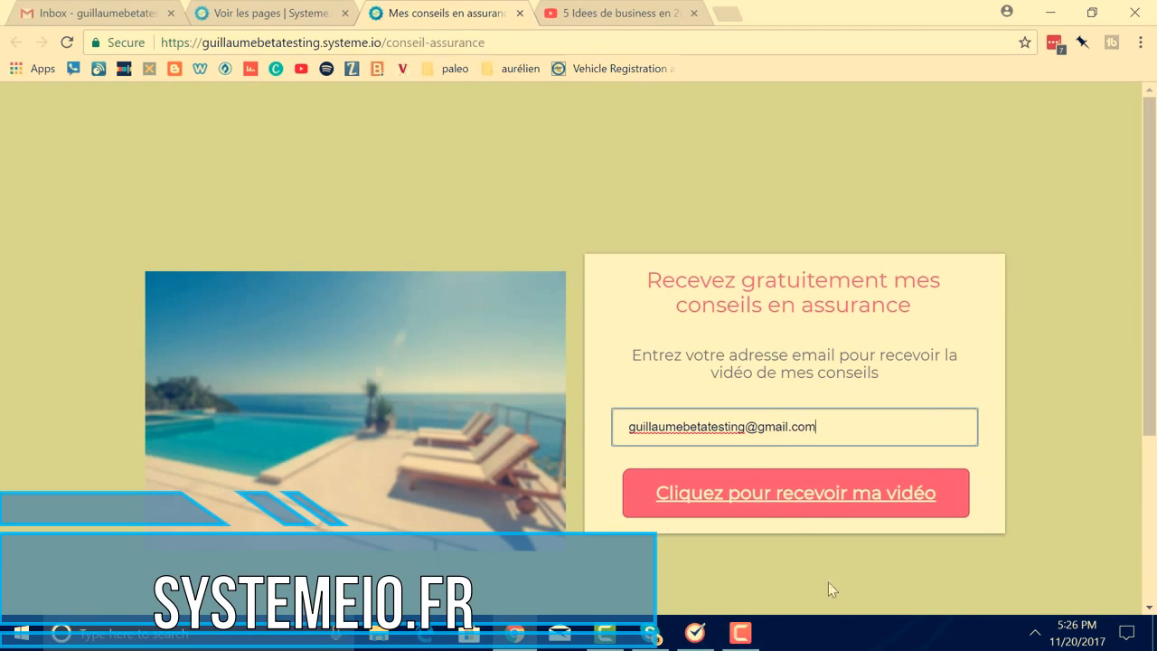
pyautogui.click(788, 503)
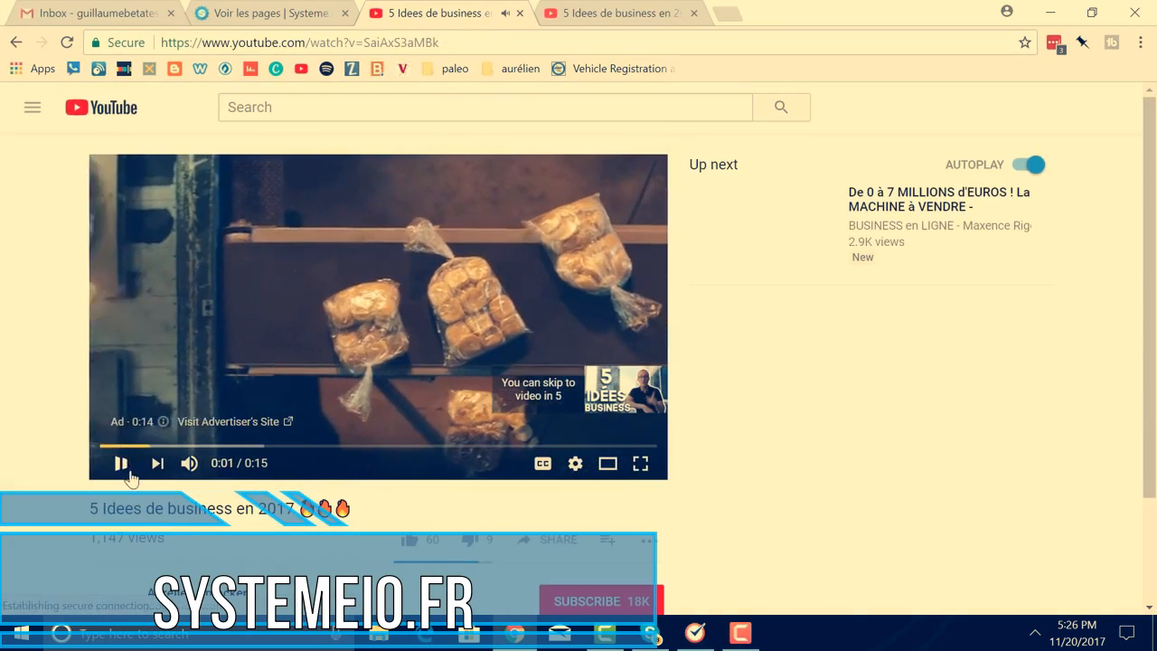
pyautogui.click(122, 465)
# Refresh the Gmail inbox twice looking for the welcome email, then return to the Systeme.io pages tab
pyautogui.click(77, 9)
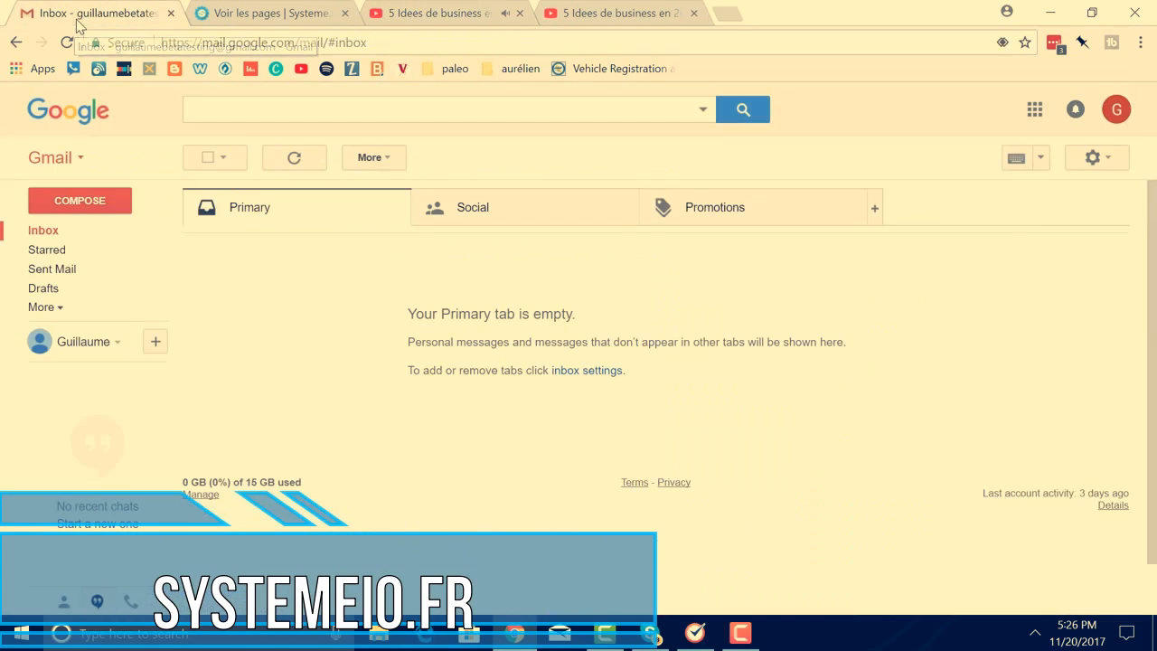
pyautogui.click(50, 235)
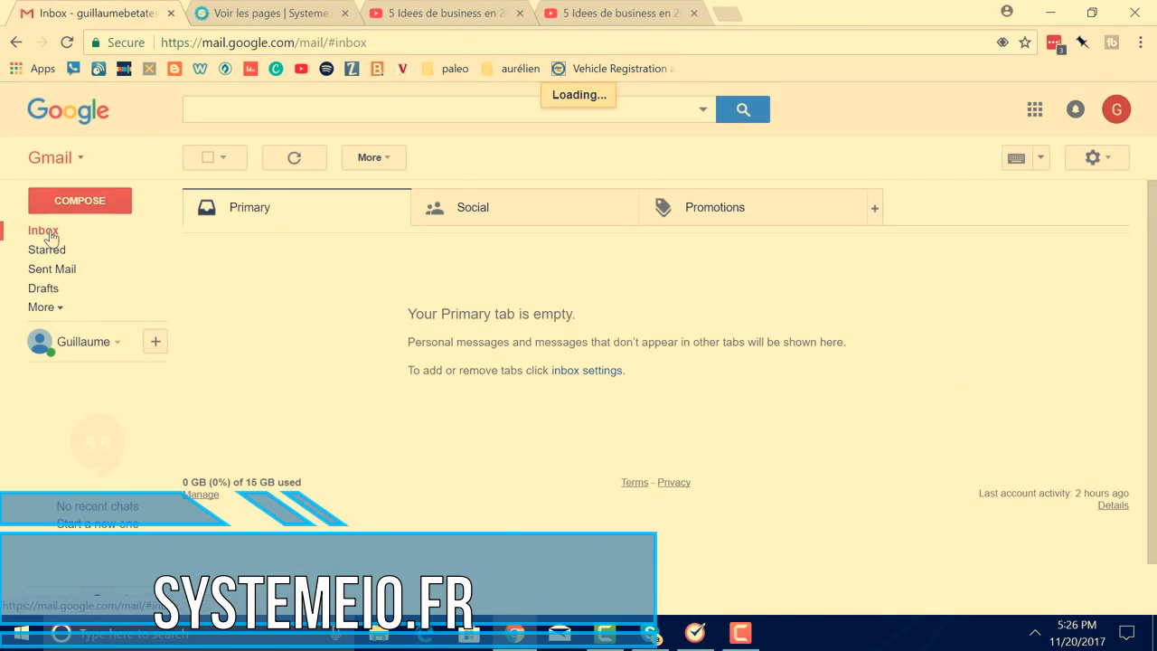
pyautogui.click(54, 235)
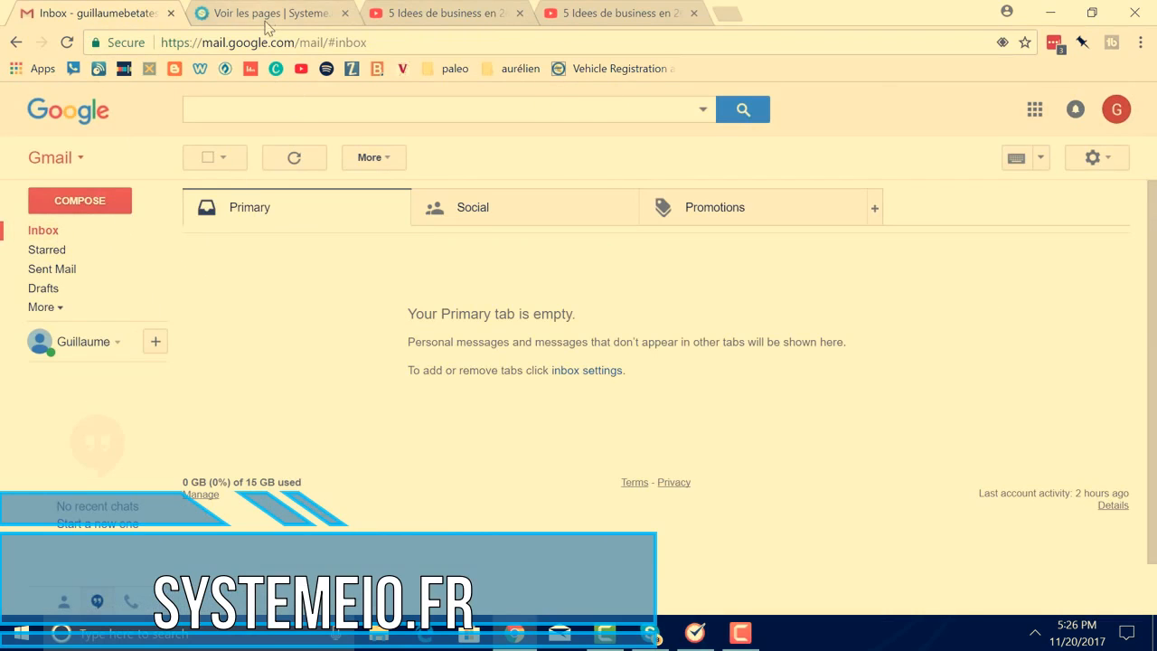
pyautogui.click(268, 18)
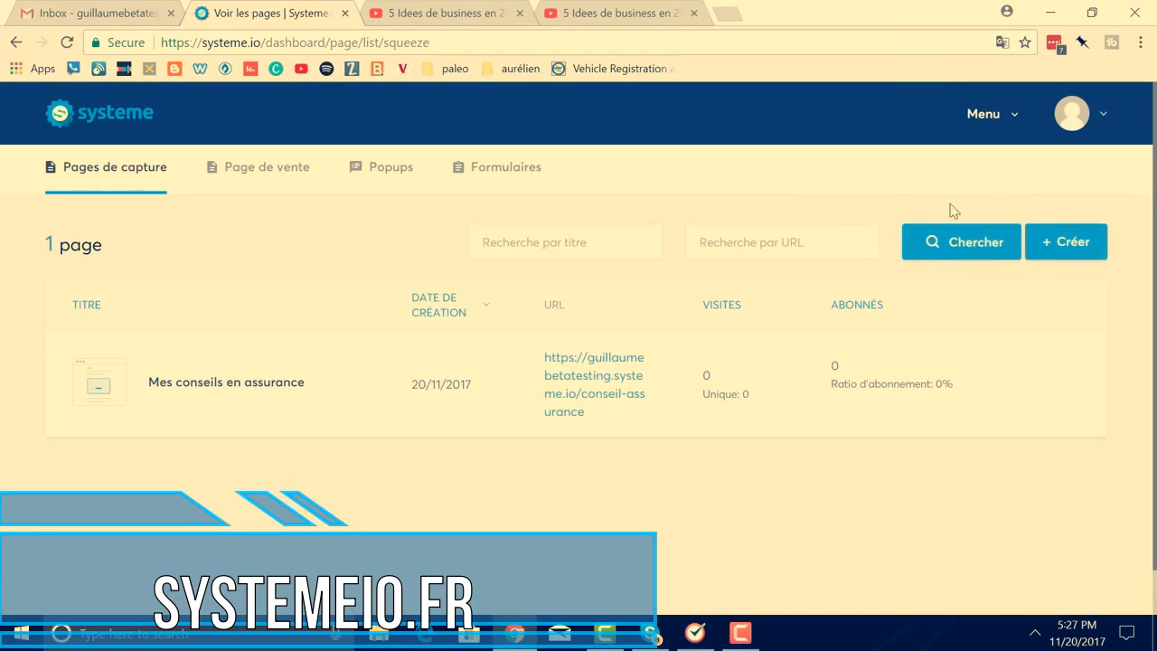
# Open the live page in a new tab, then open Mes conseils en assurance's automation rule from the pages list
pyautogui.click(970, 124)
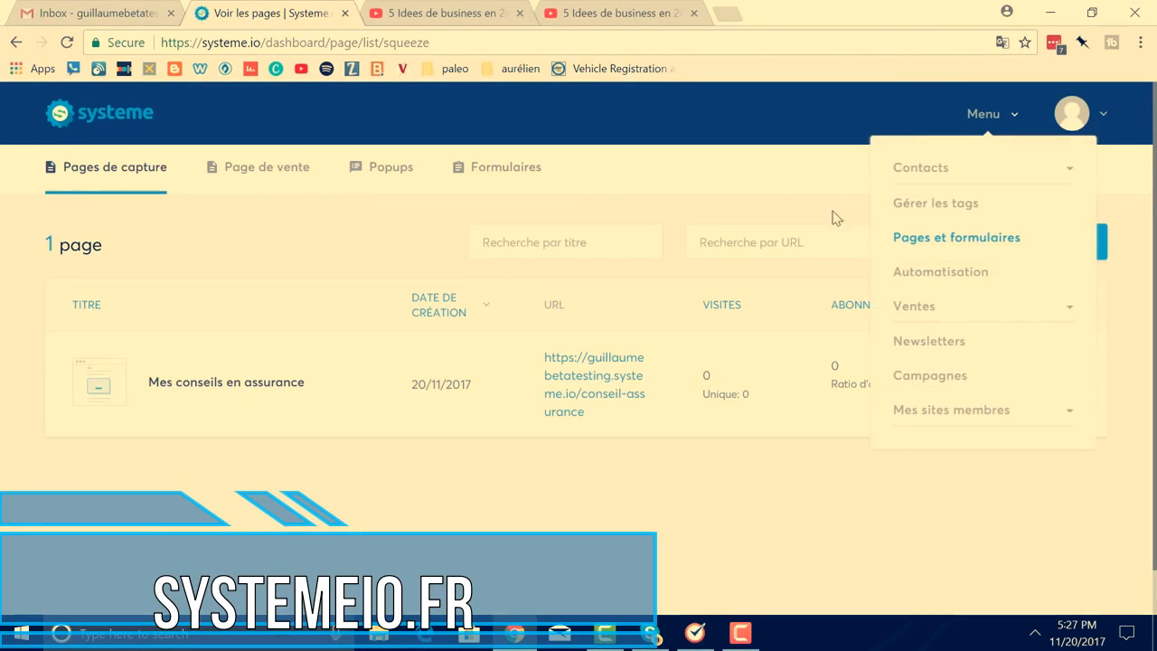
pyautogui.click(579, 401)
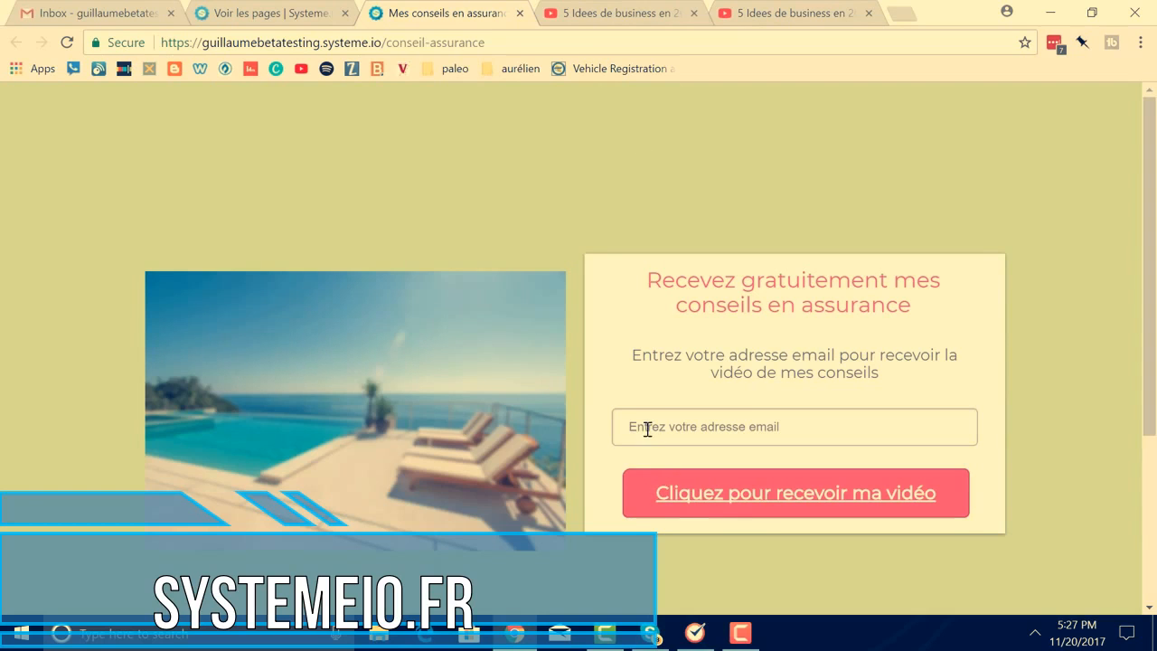
pyautogui.click(280, 14)
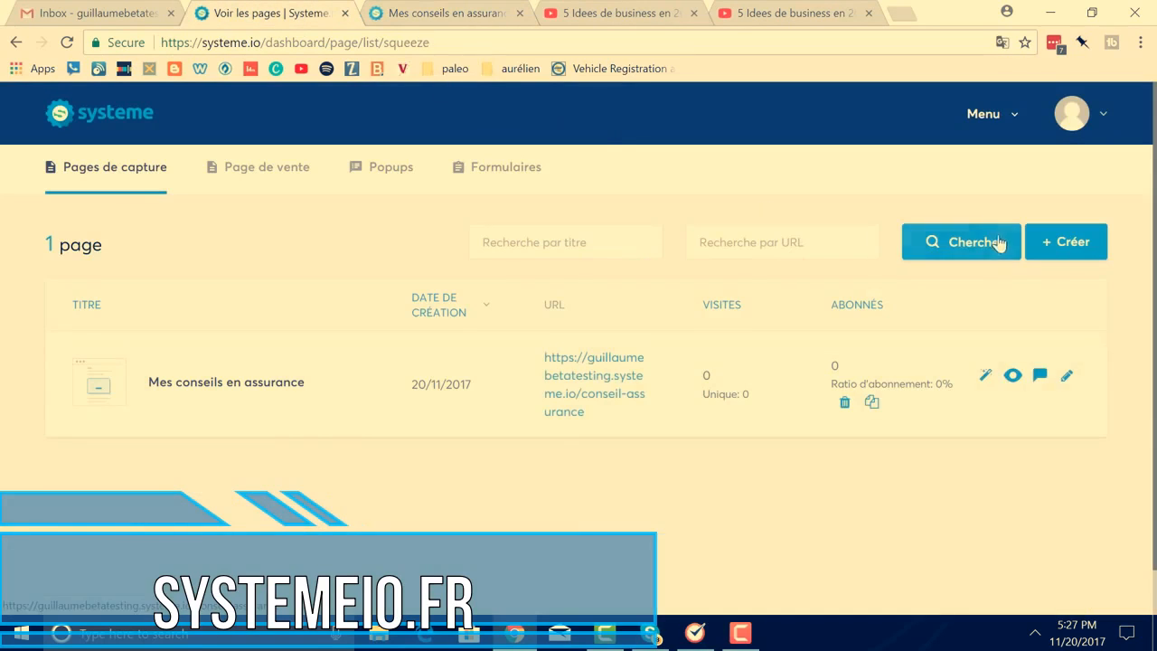
pyautogui.moveTo(944, 401)
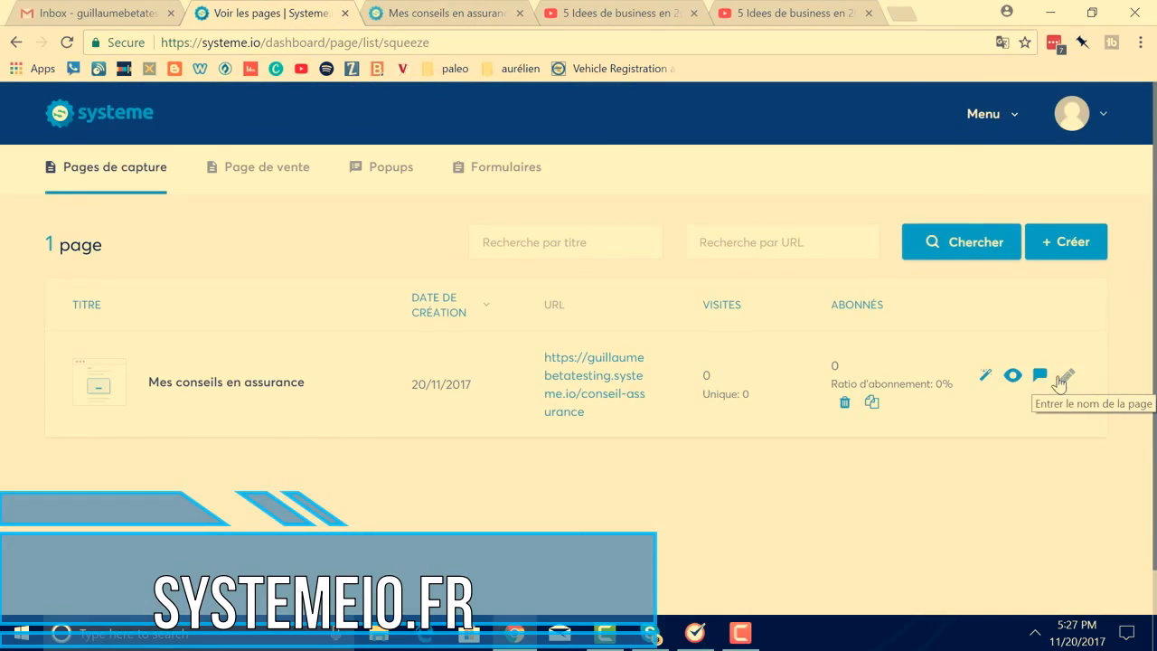
pyautogui.click(1042, 380)
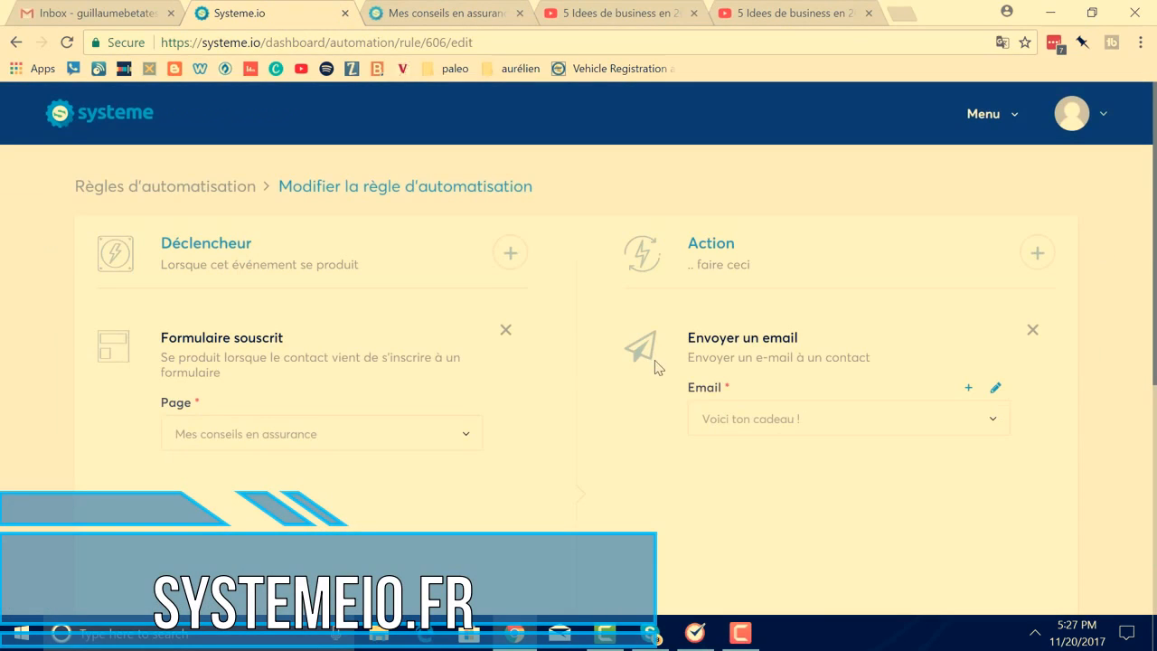